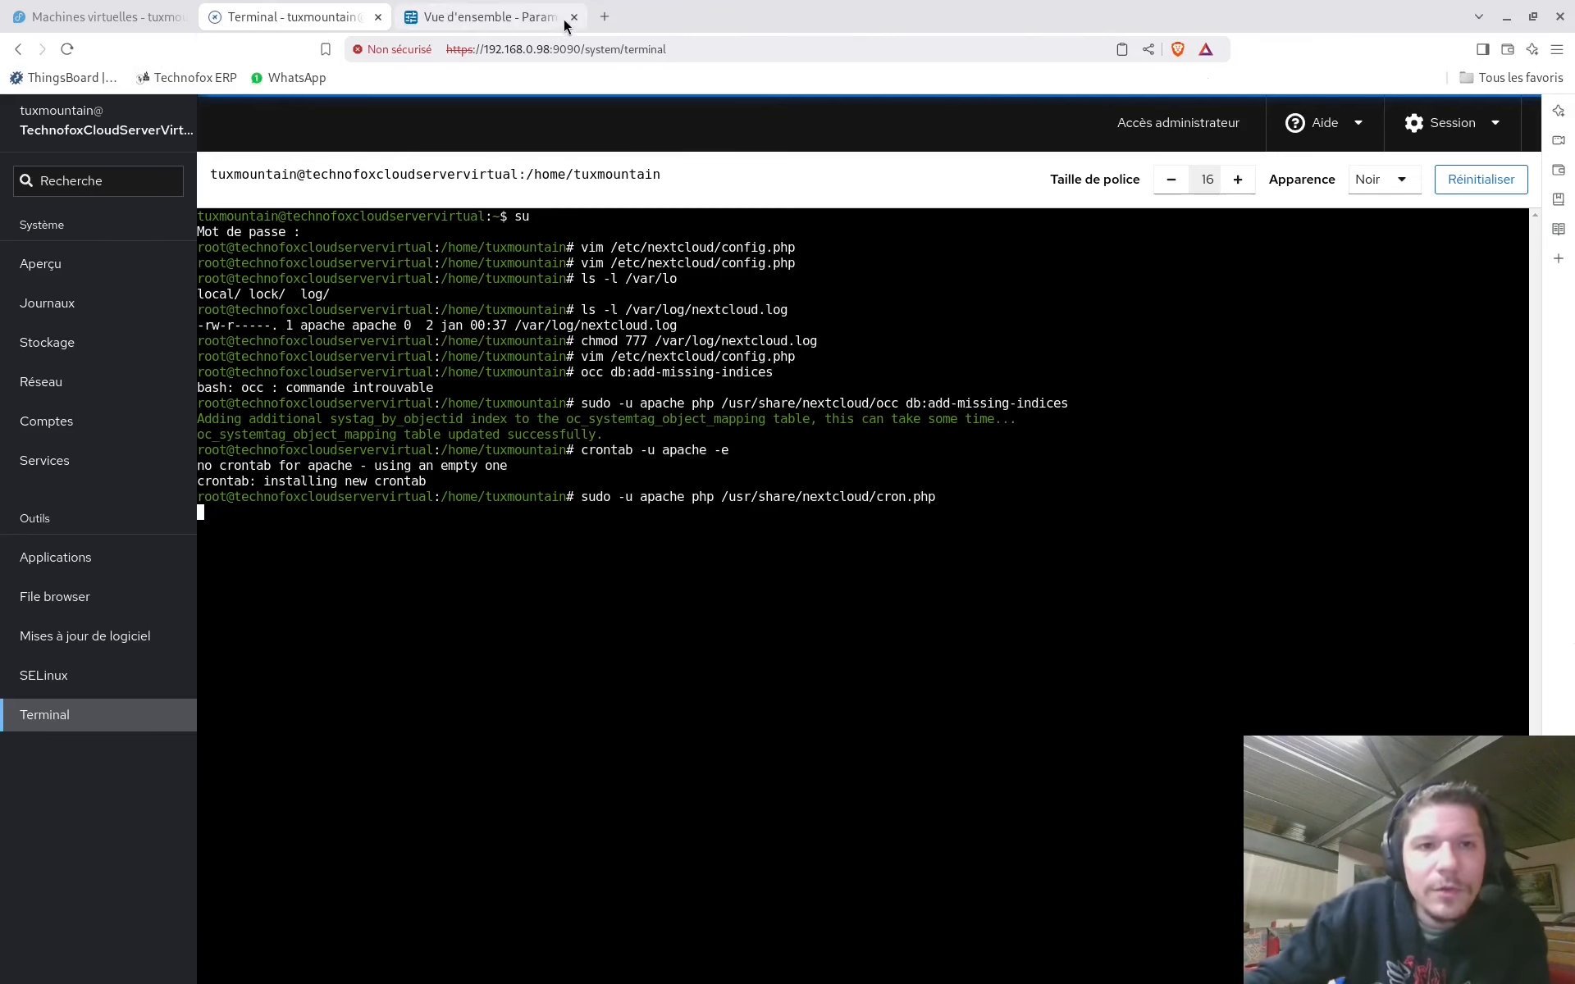
Reload the admin overview to confirm the missing database indices warning is gone
left_click(492, 17)
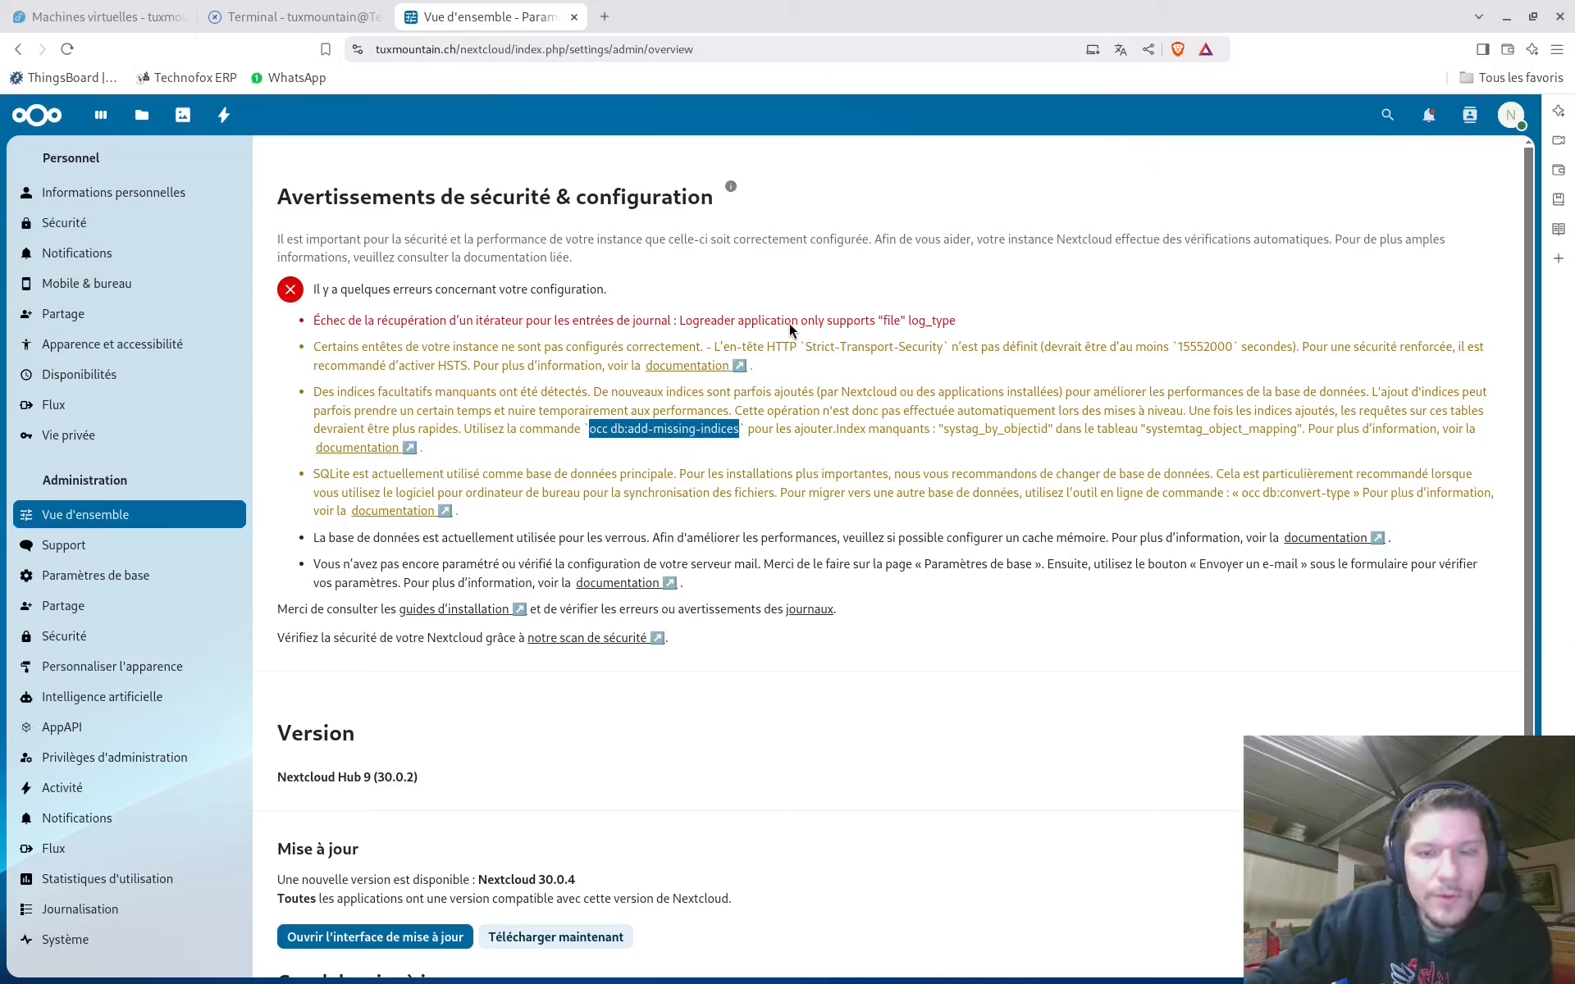
left_click(891, 601)
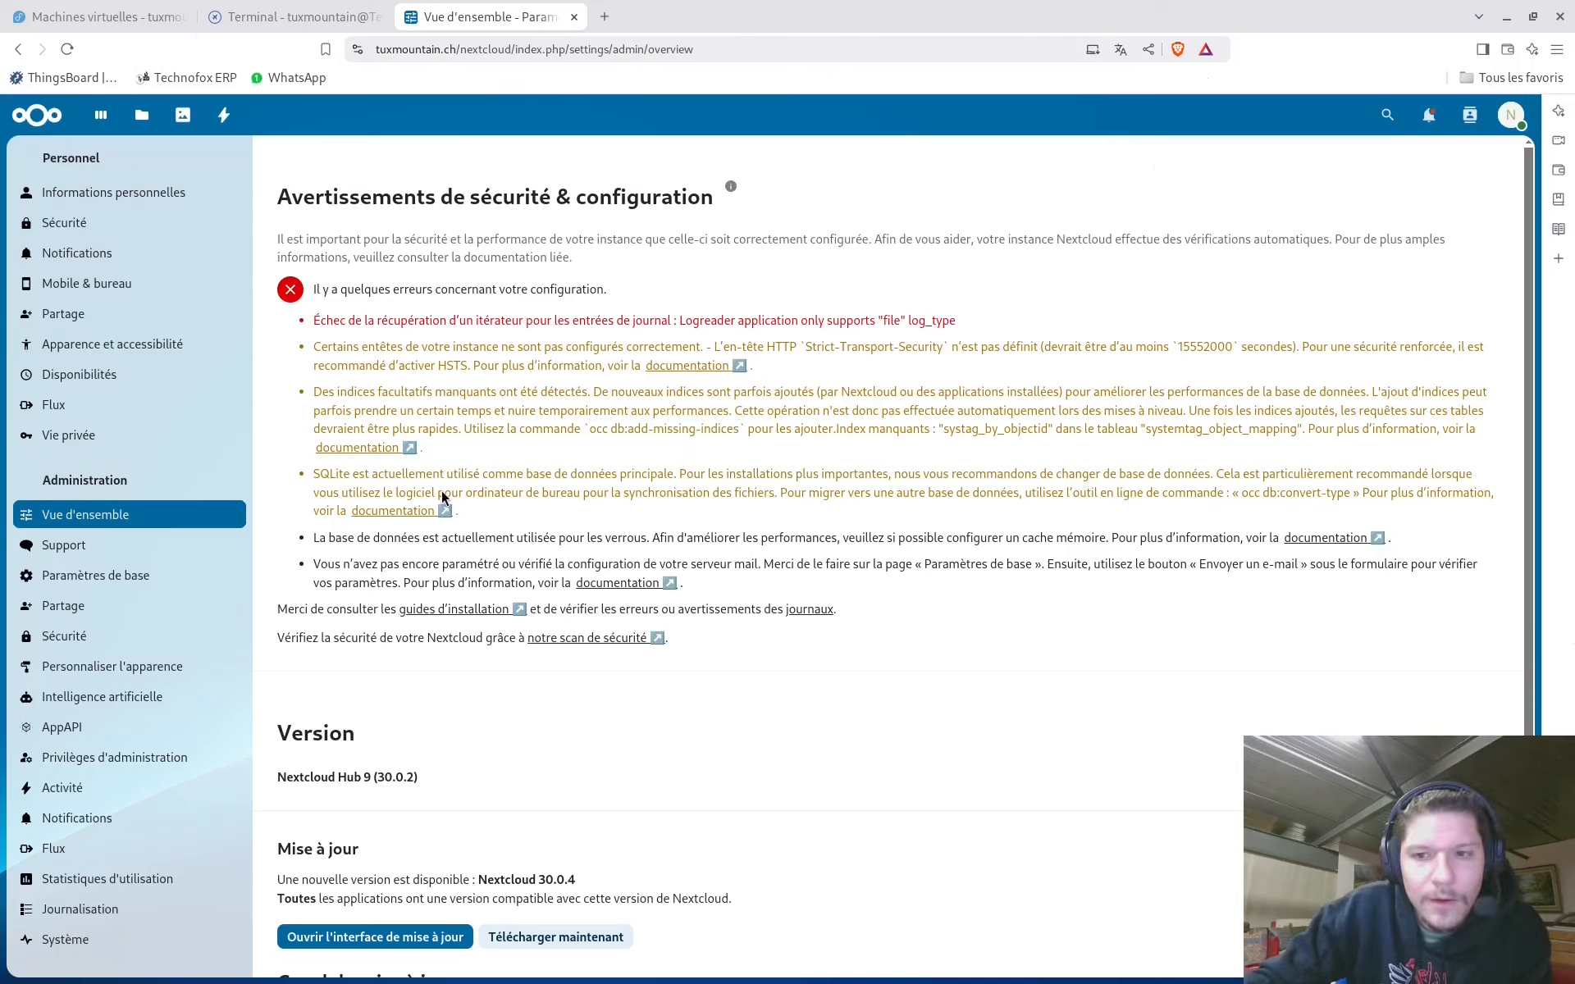
left_click(69, 50)
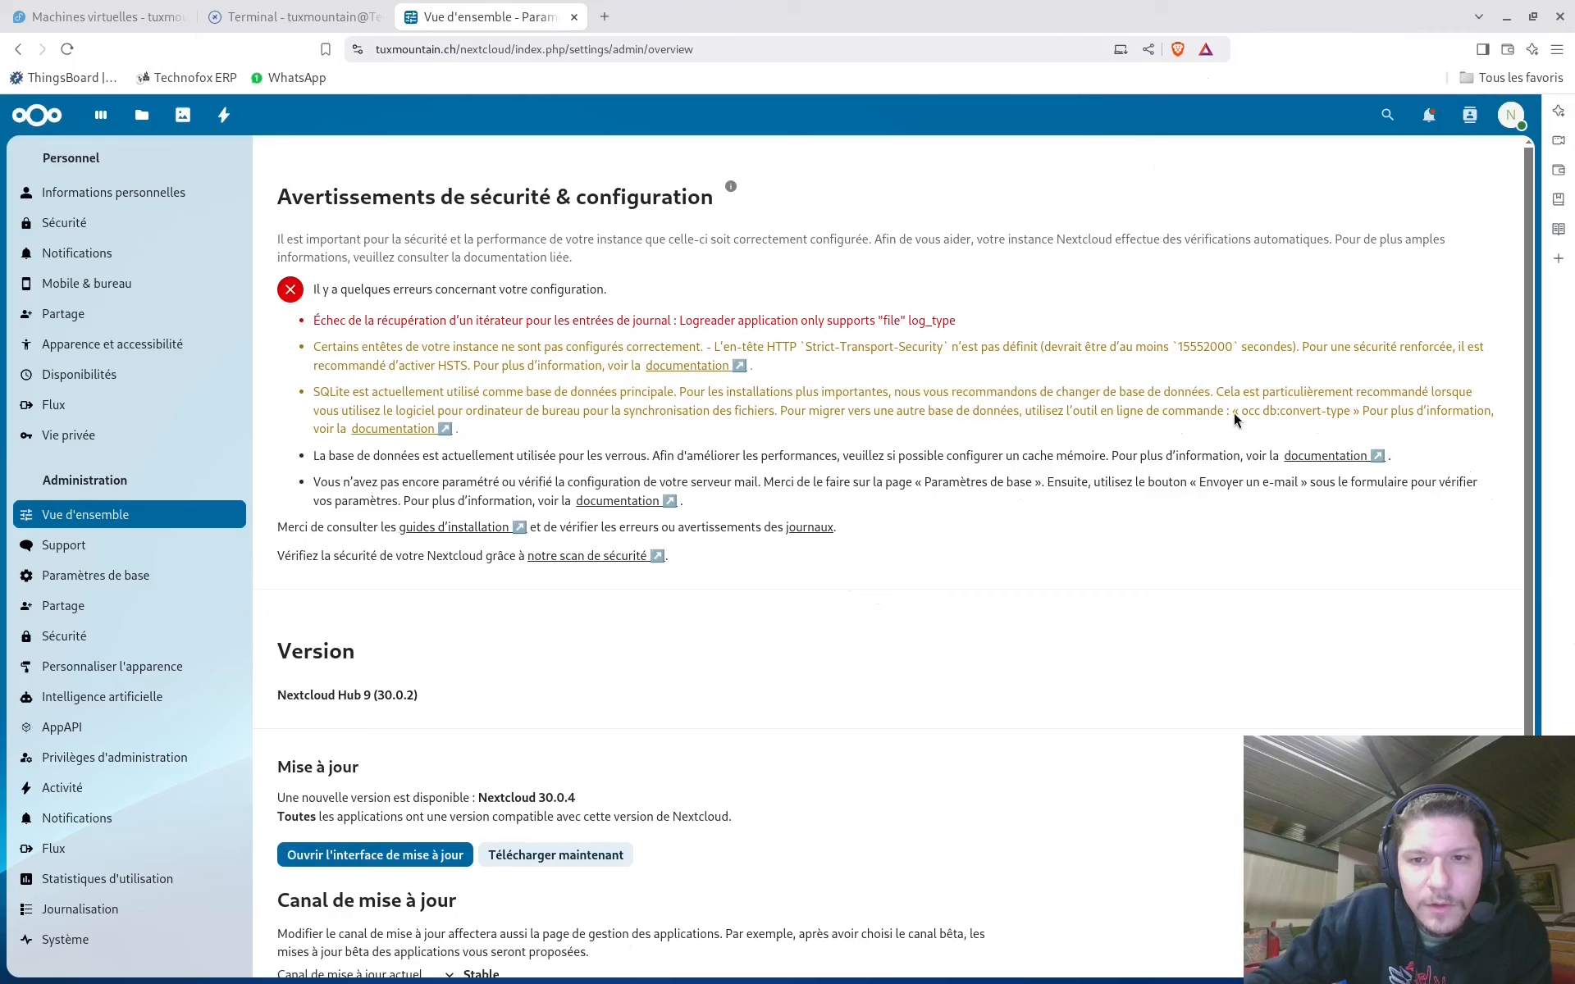
Copy the occ db:convert-type command from the SQLite warning
left_click_drag(1242, 411, 1349, 414)
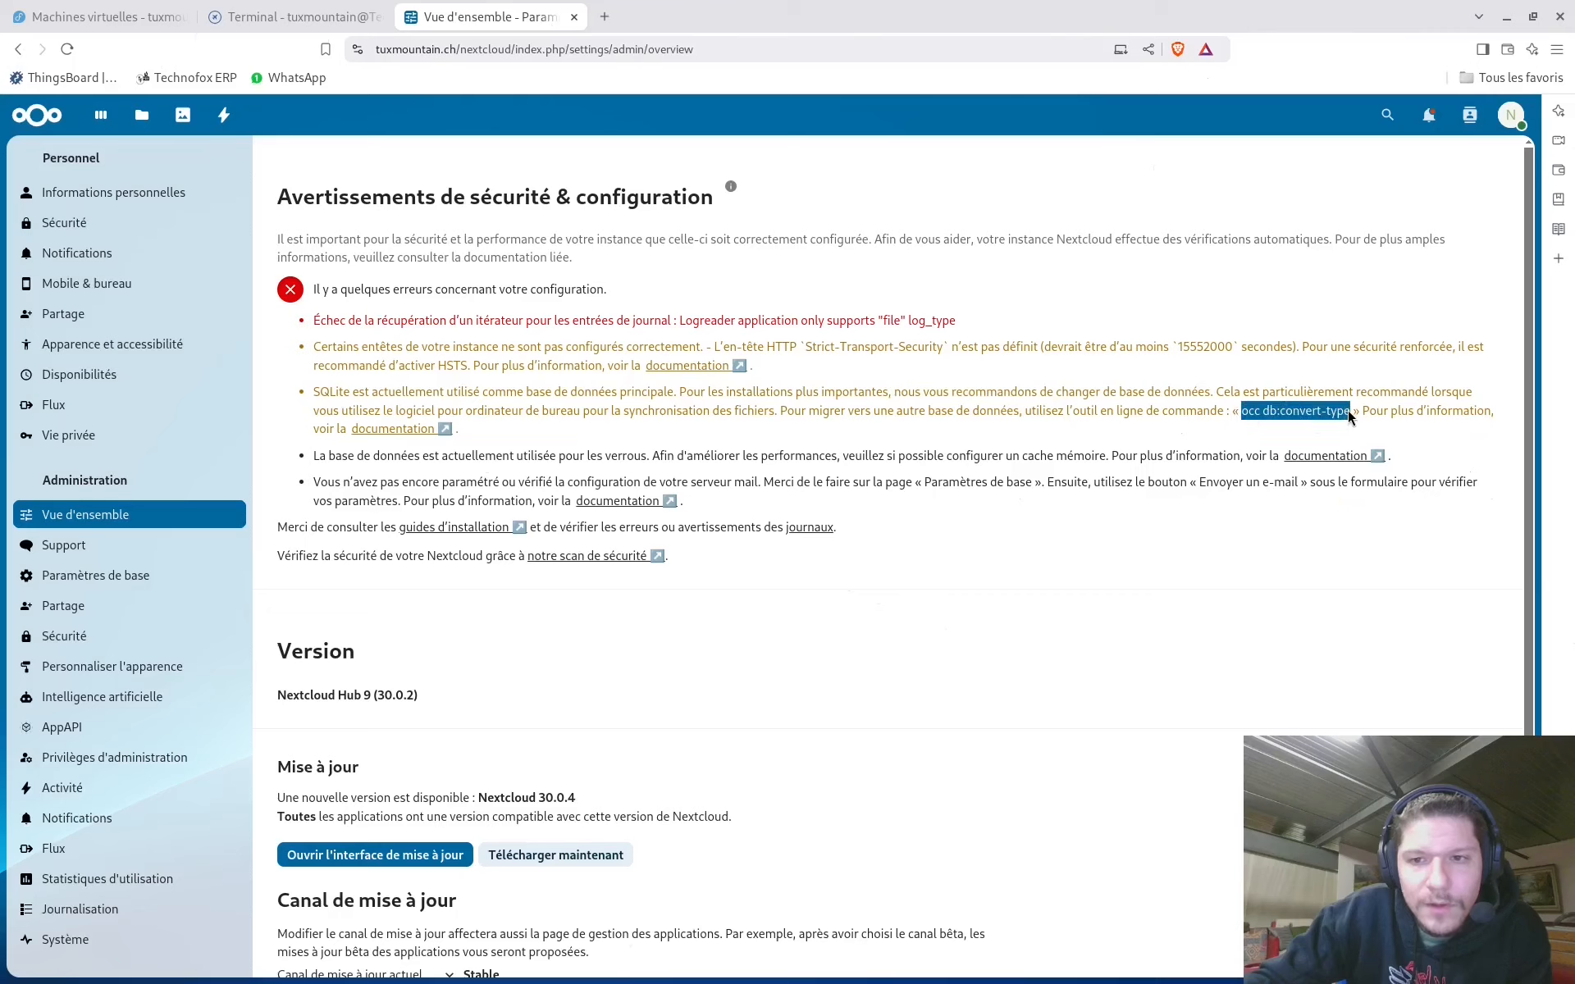
right_click(1335, 414)
left_click(1254, 432)
left_click(878, 416)
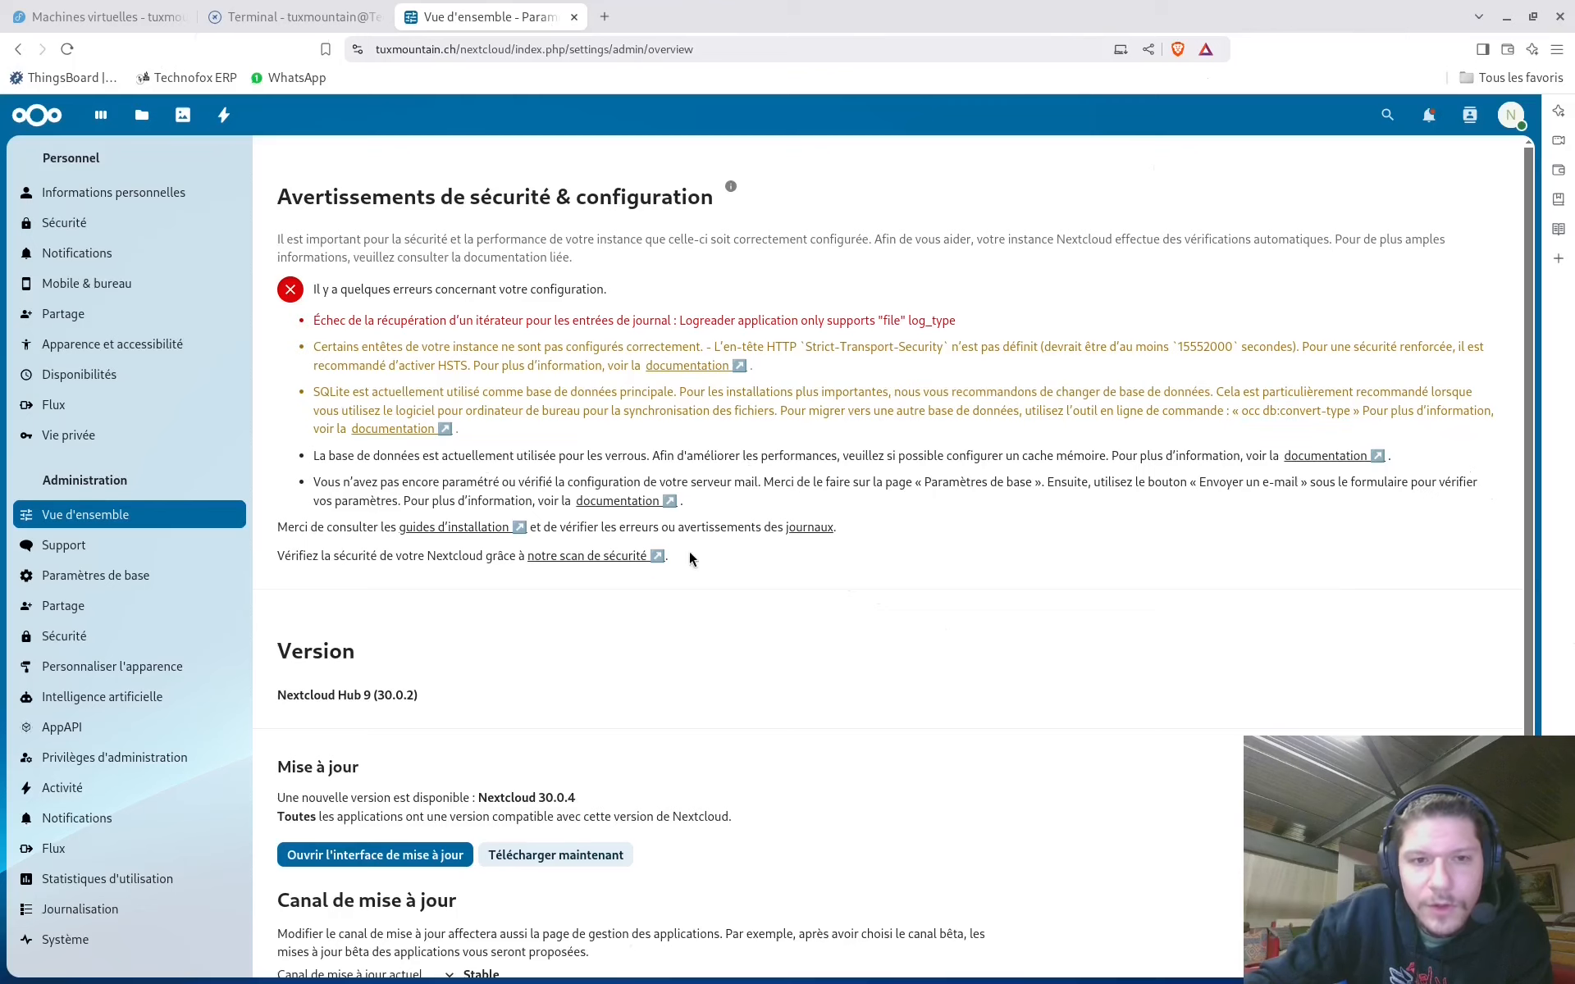
Review the remaining warnings: logreader, HSTS header, SQLite, memory caching and mail server
scroll(759, 359, "down", 1)
scroll(320, 485, "up", 1)
left_click_drag(552, 435, 352, 330)
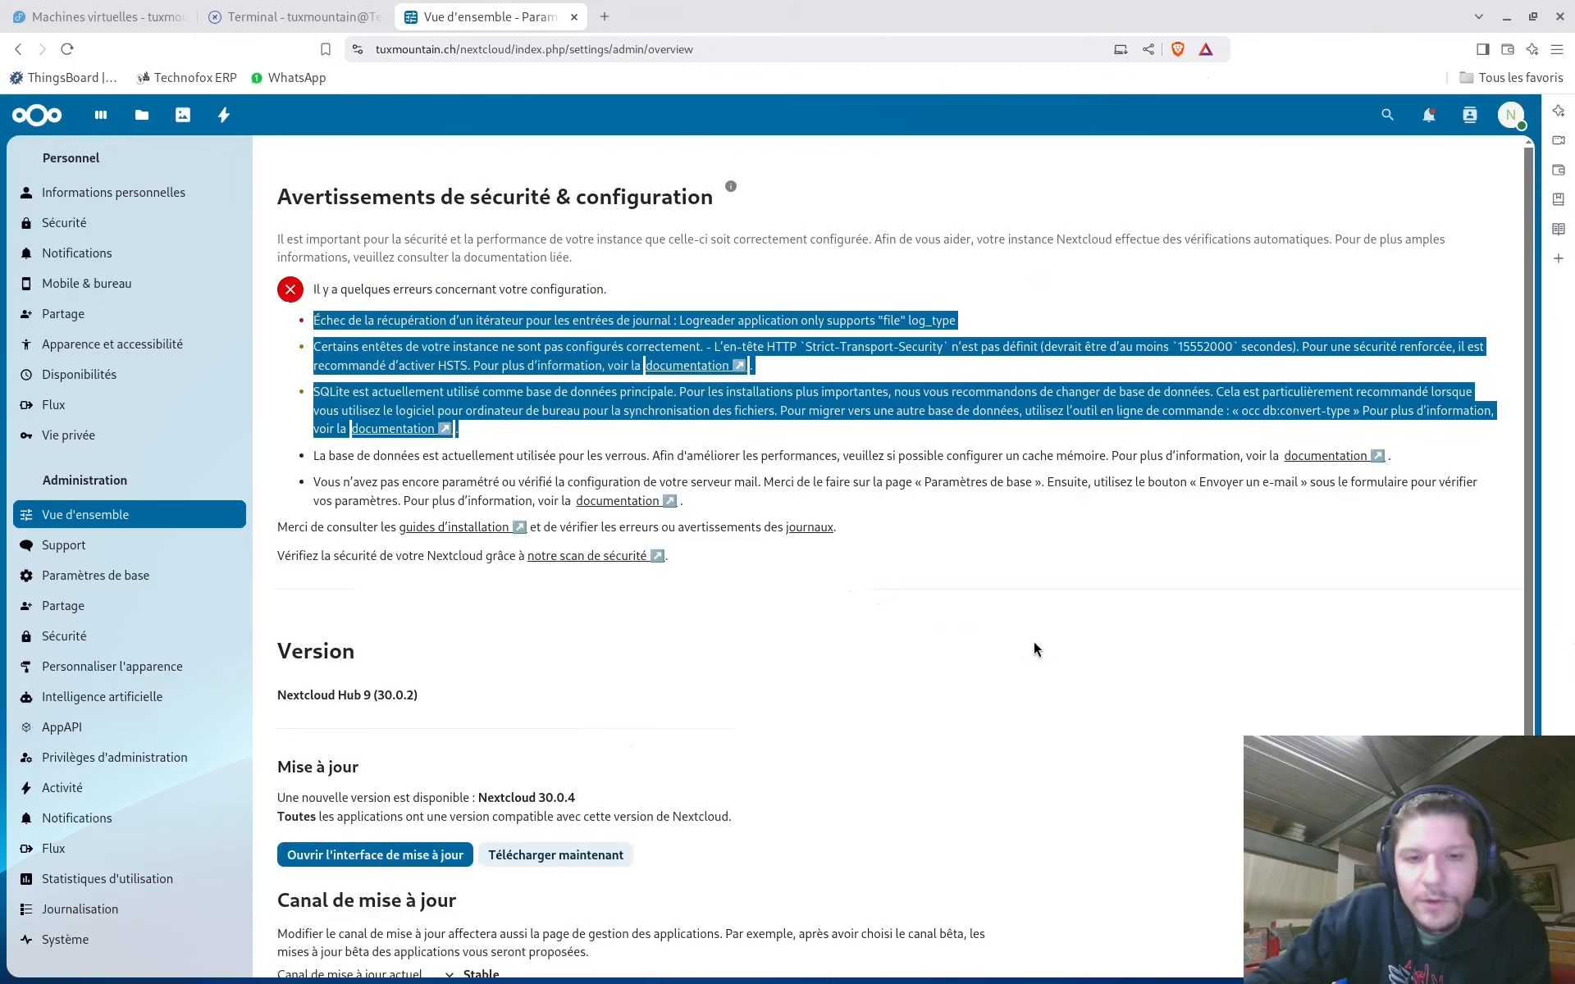
left_click(572, 739)
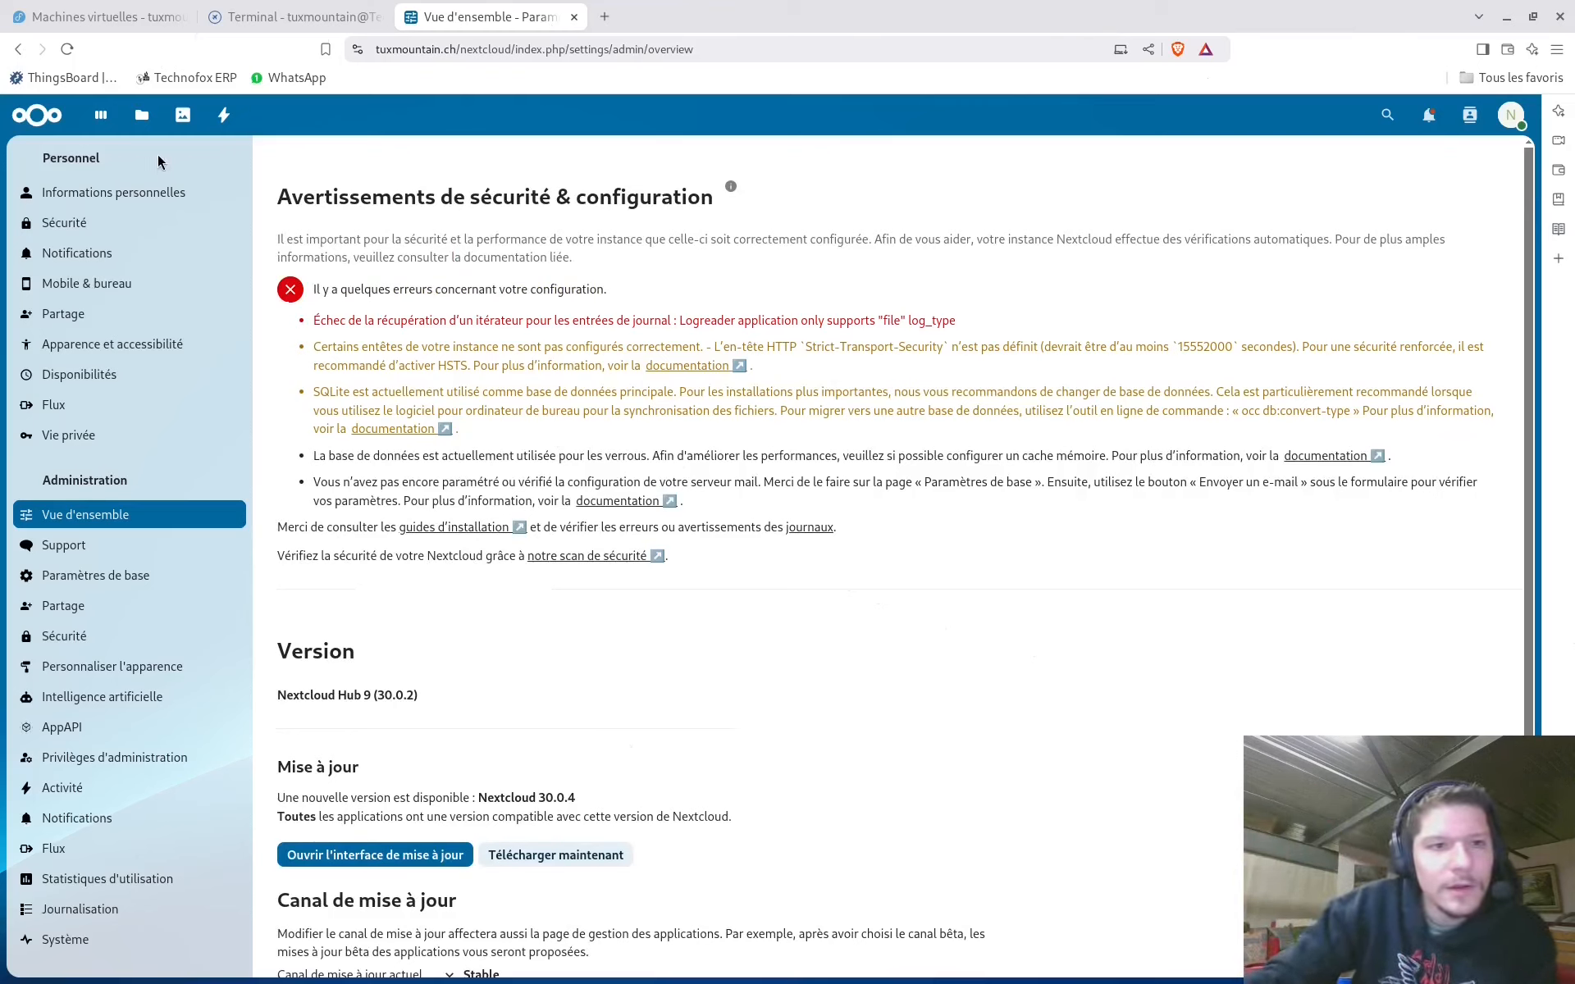
left_click(1514, 116)
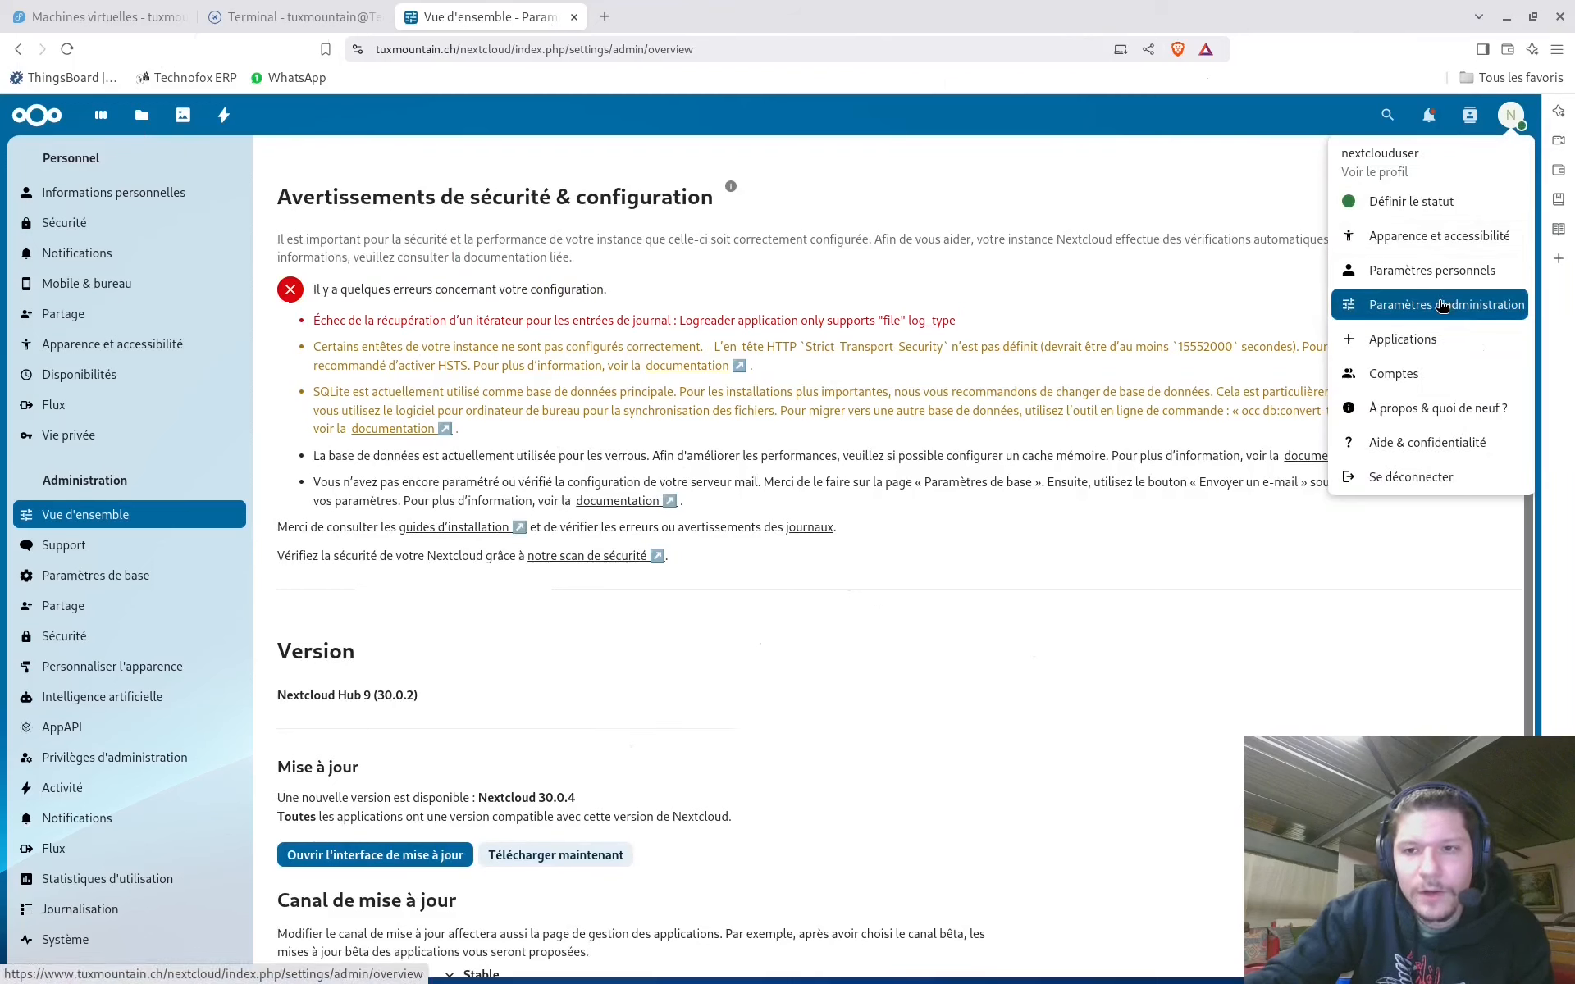
Open the Packs d'applications list in the Apps management pages
left_click(1414, 341)
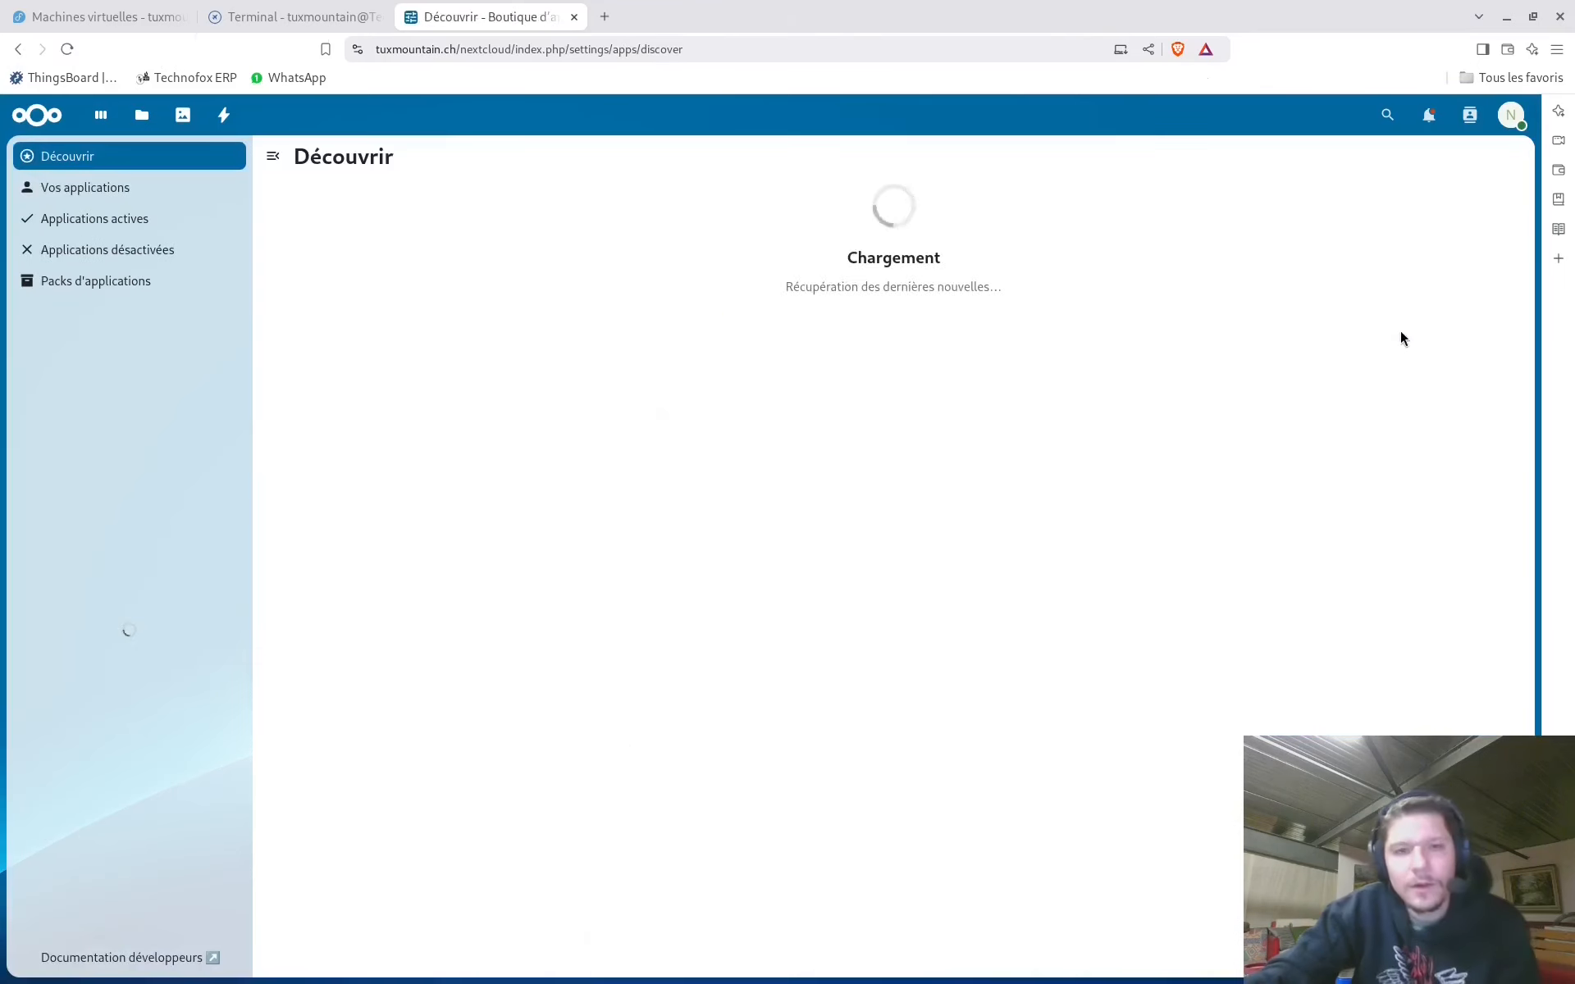
scroll(449, 530, "down", 10)
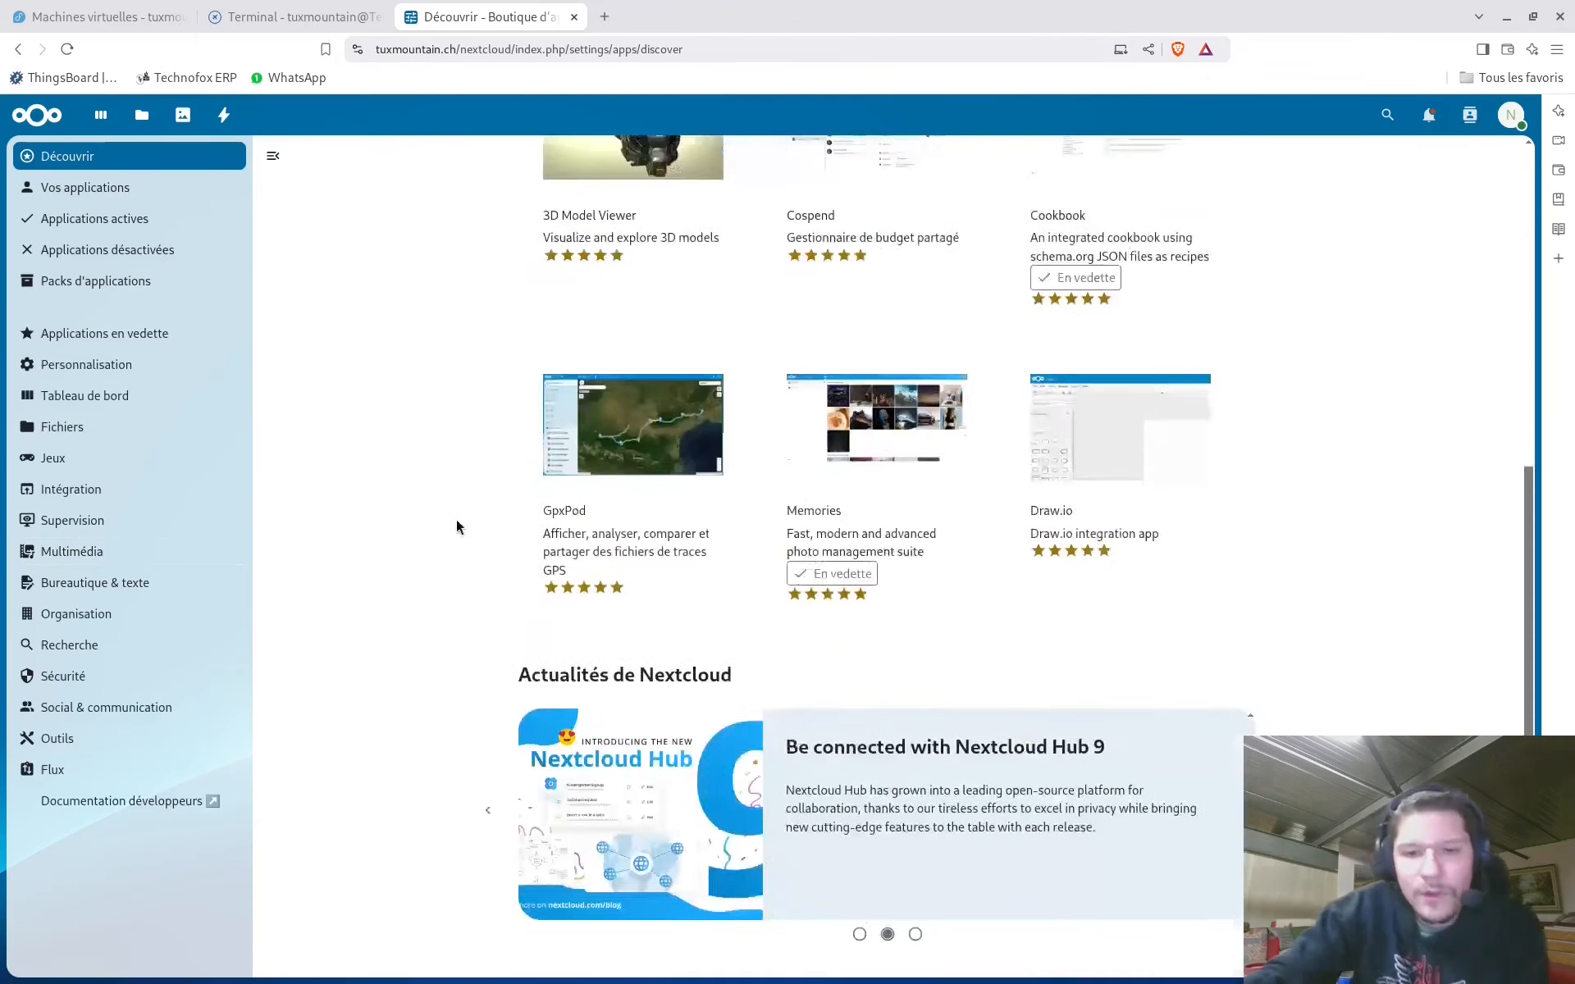
scroll(453, 528, "up", 10)
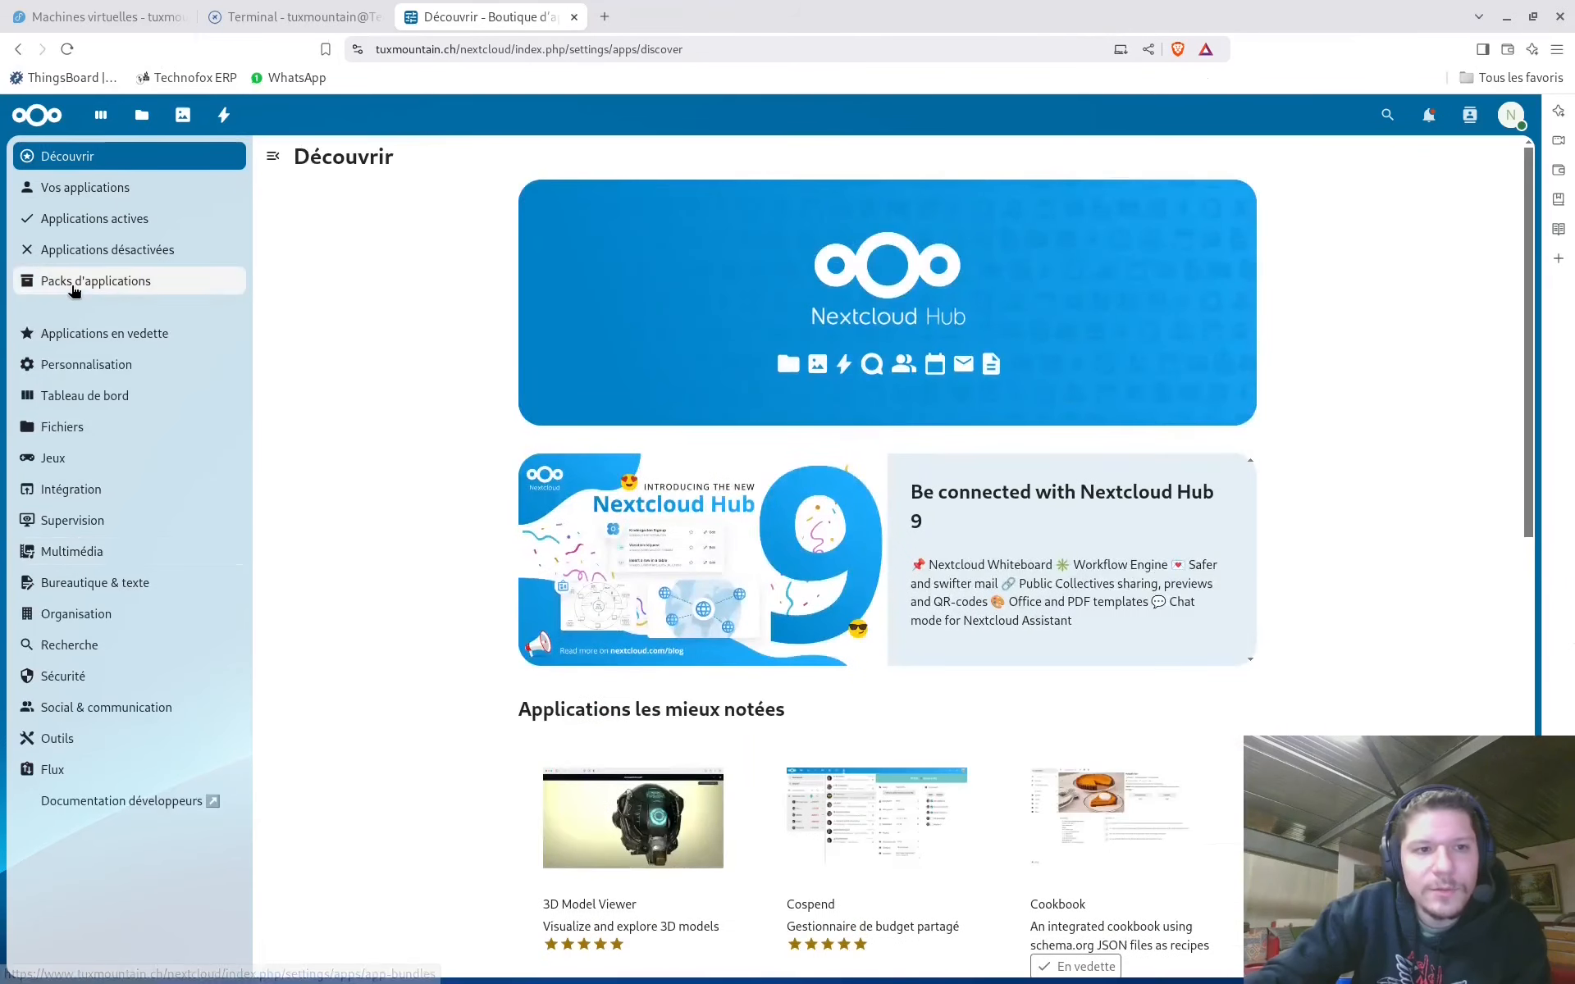
left_click(82, 284)
scroll(446, 408, "down", 5)
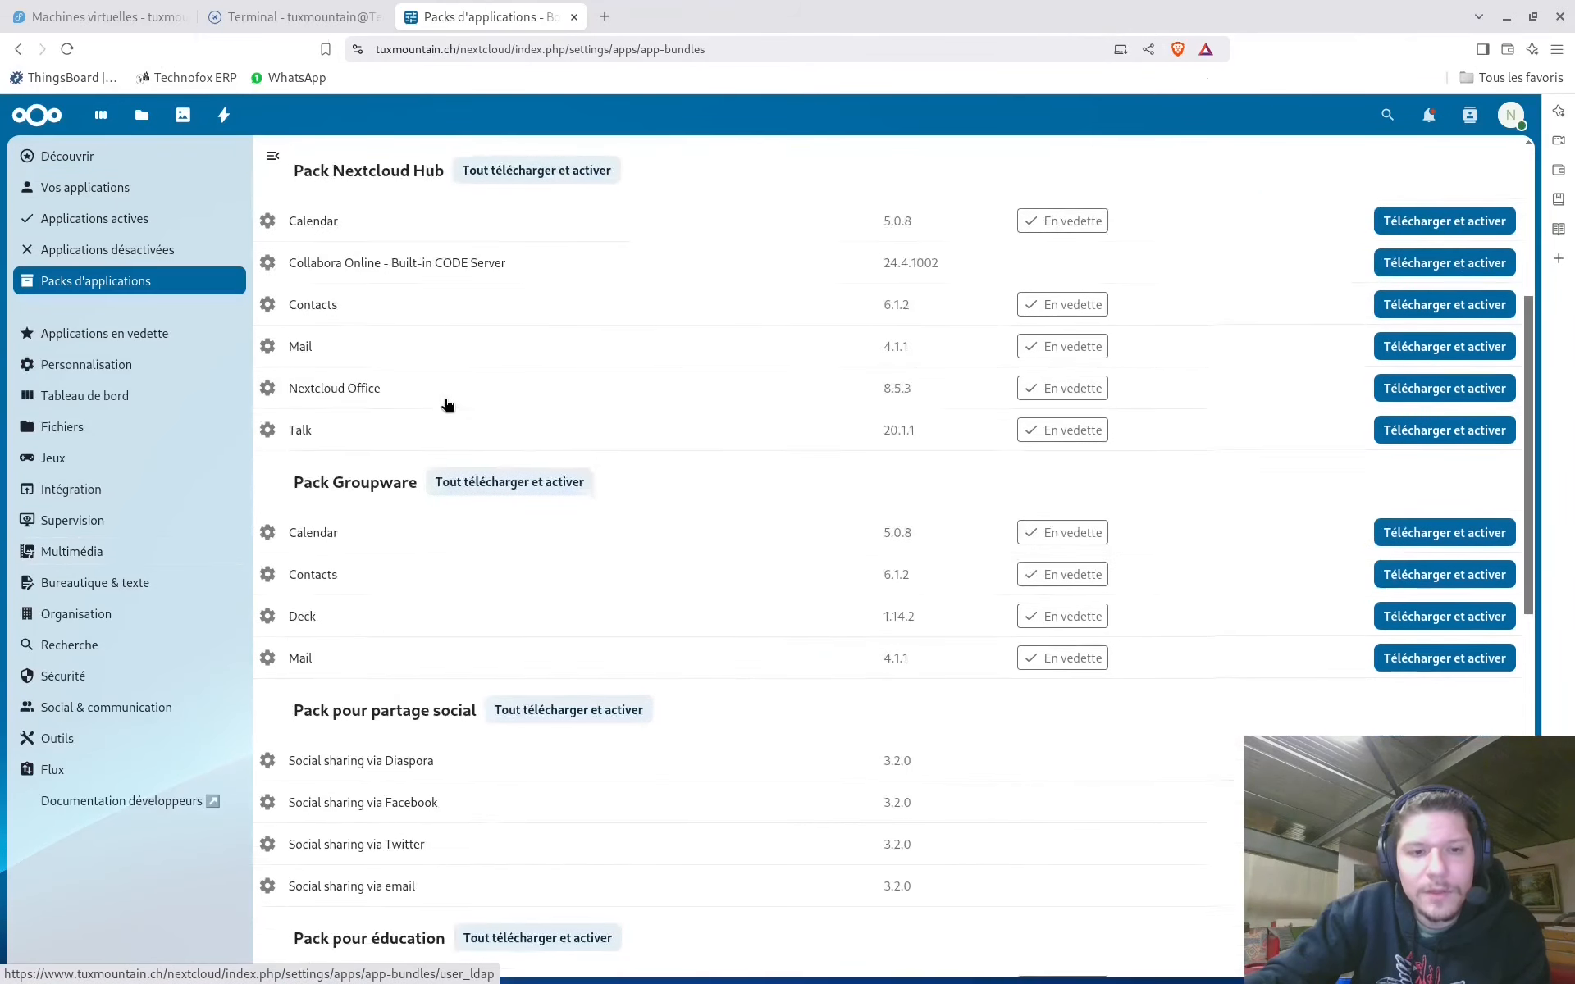
scroll(459, 405, "up", 3)
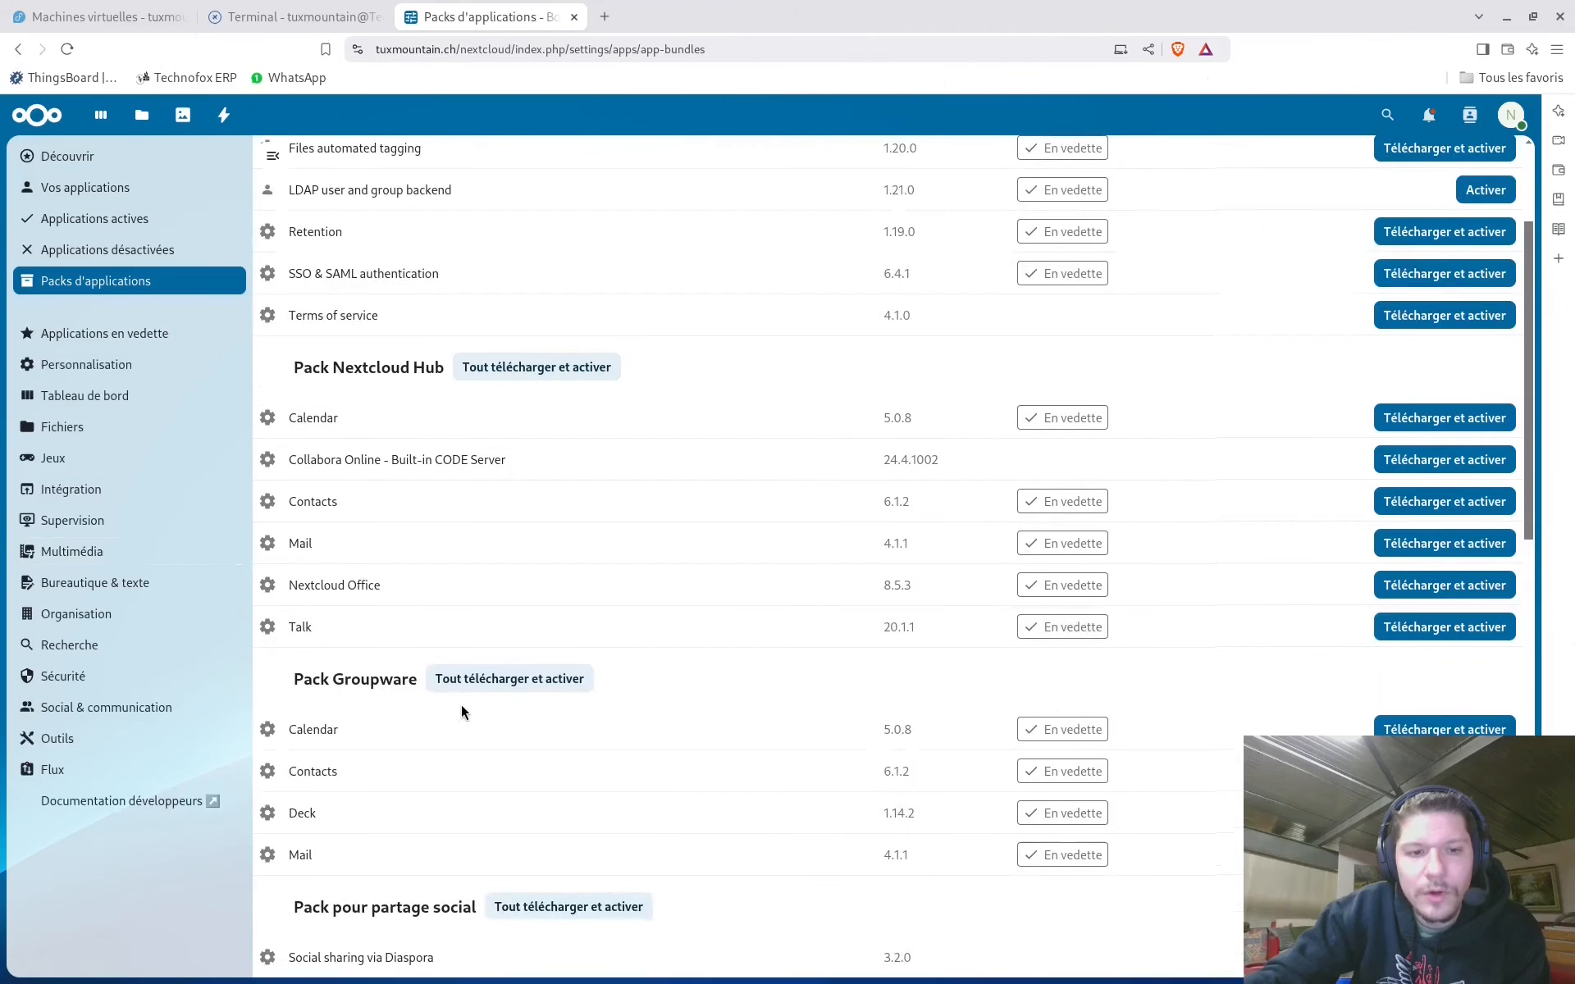
scroll(487, 684, "down", 4)
scroll(619, 724, "up", 3)
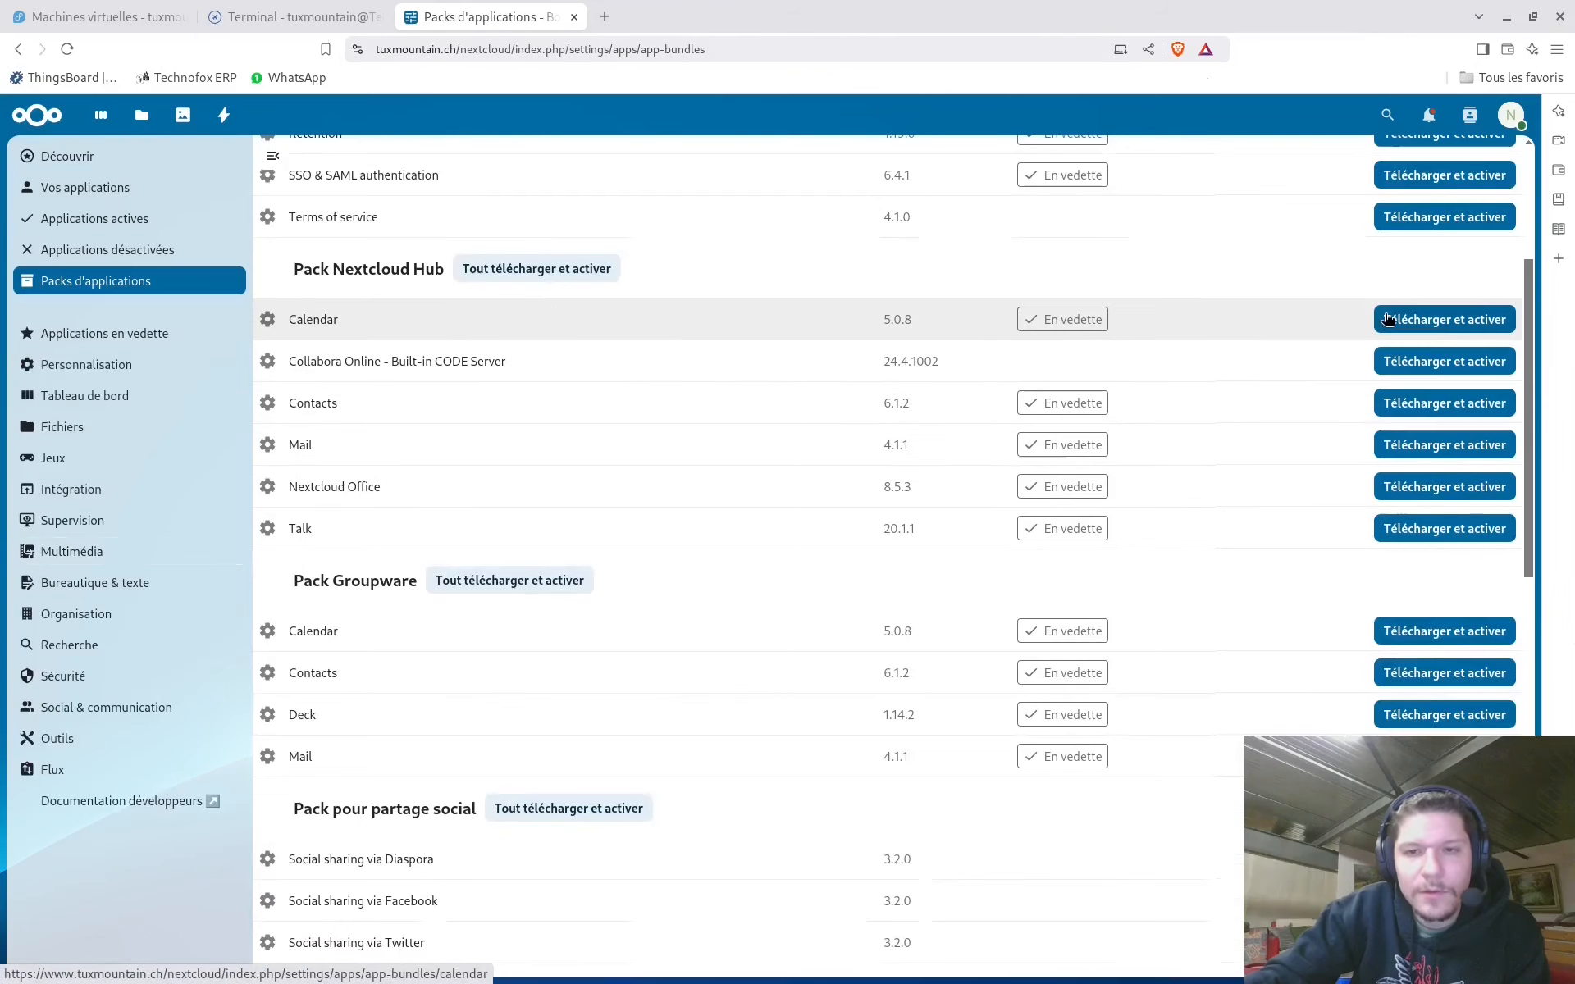
Download and enable Calendar, confirming with the admin password, then Contacts and Talk
left_click(1445, 319)
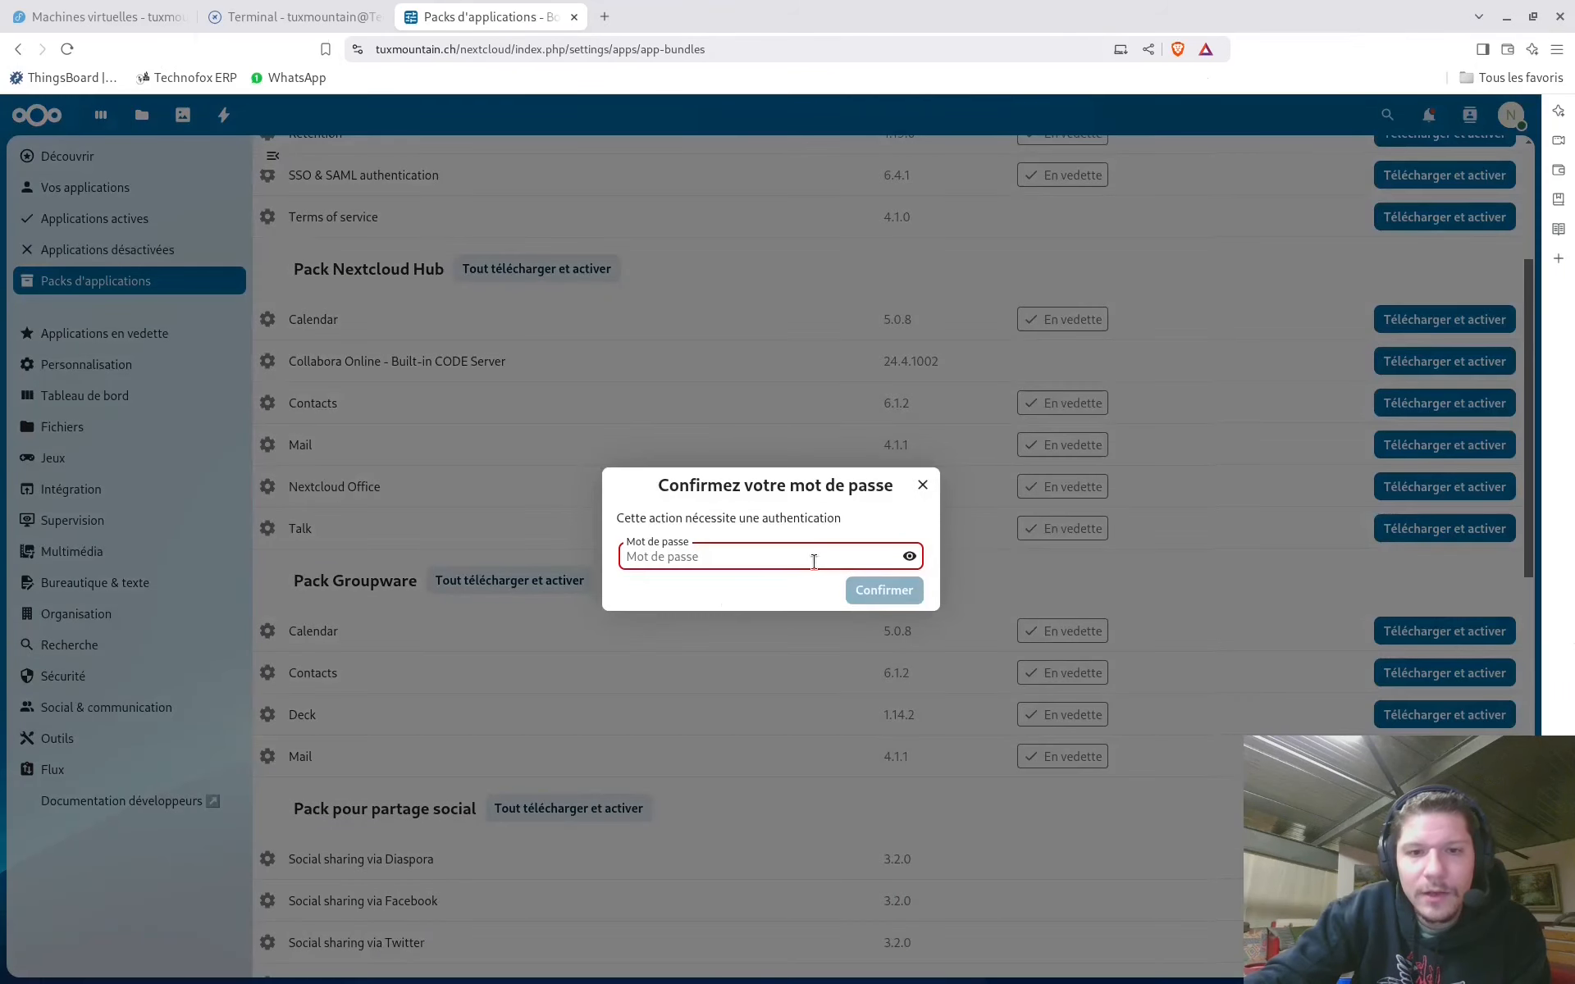
type("a")
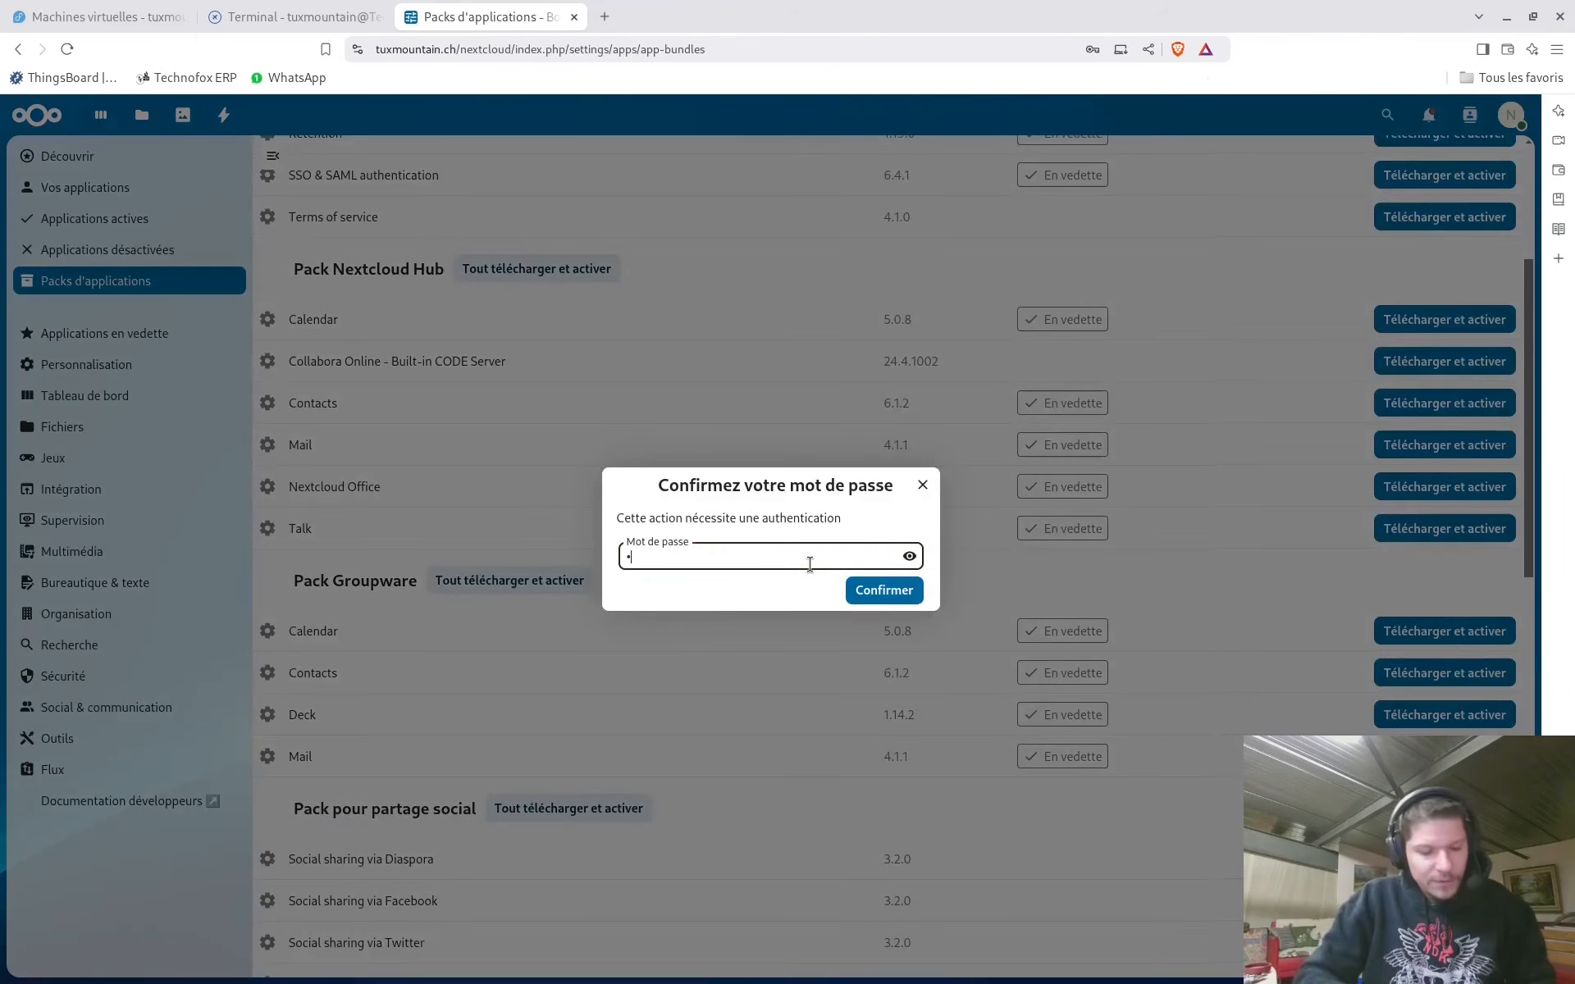
key("BackSpace")
type("abc")
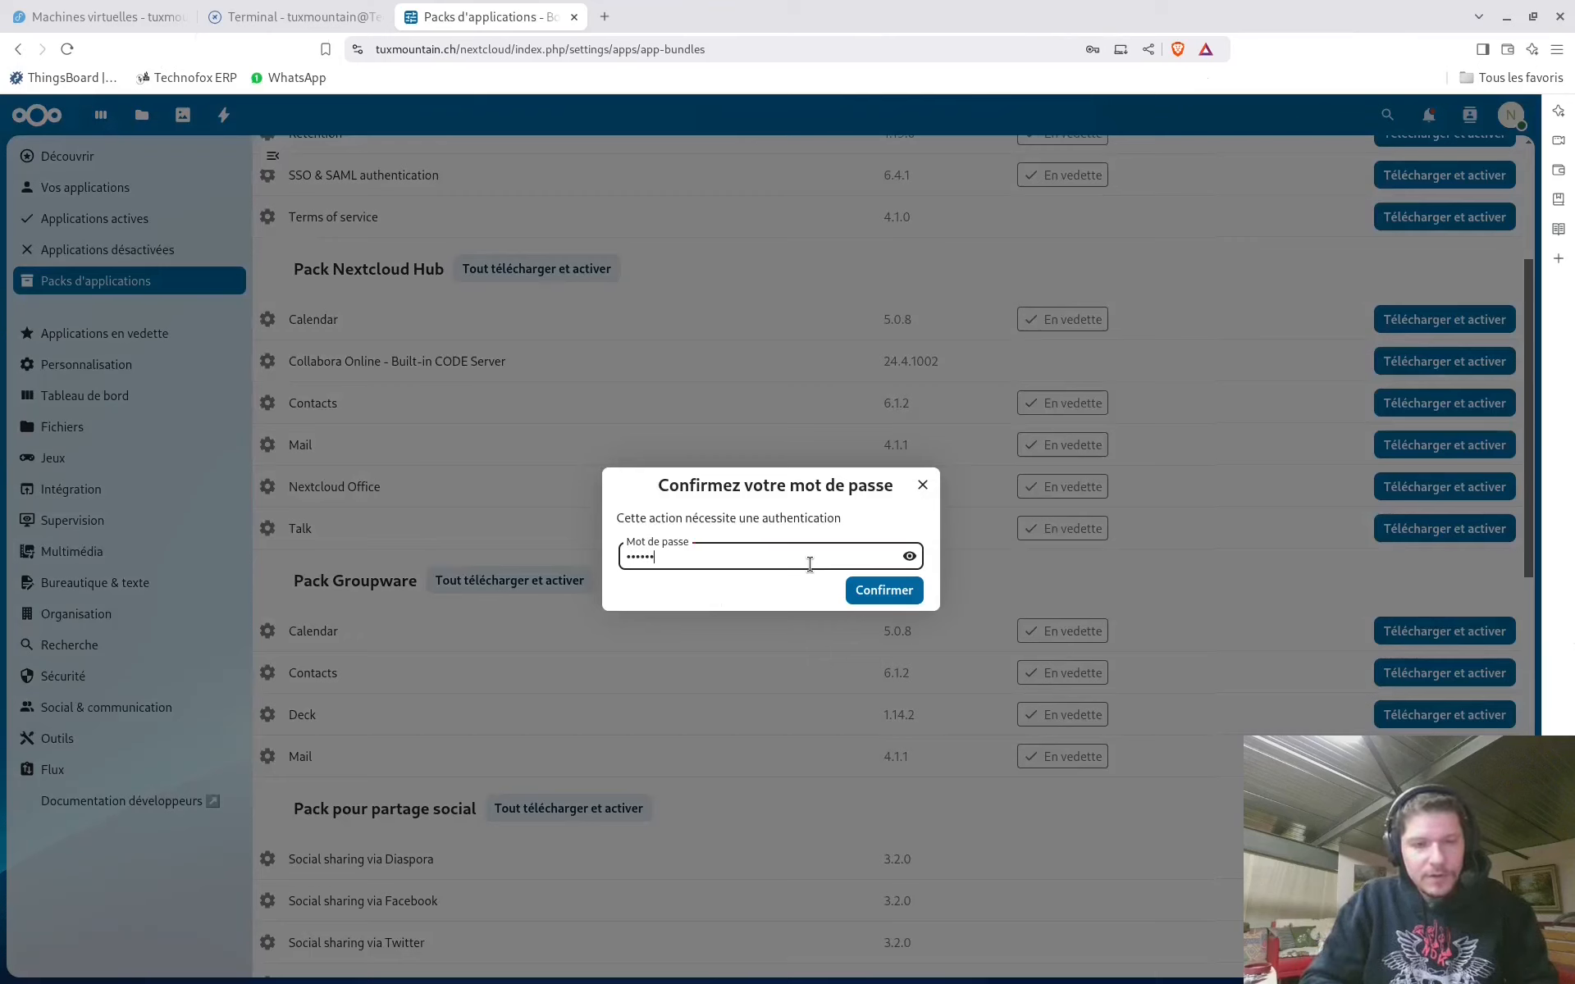
key("BackSpace")
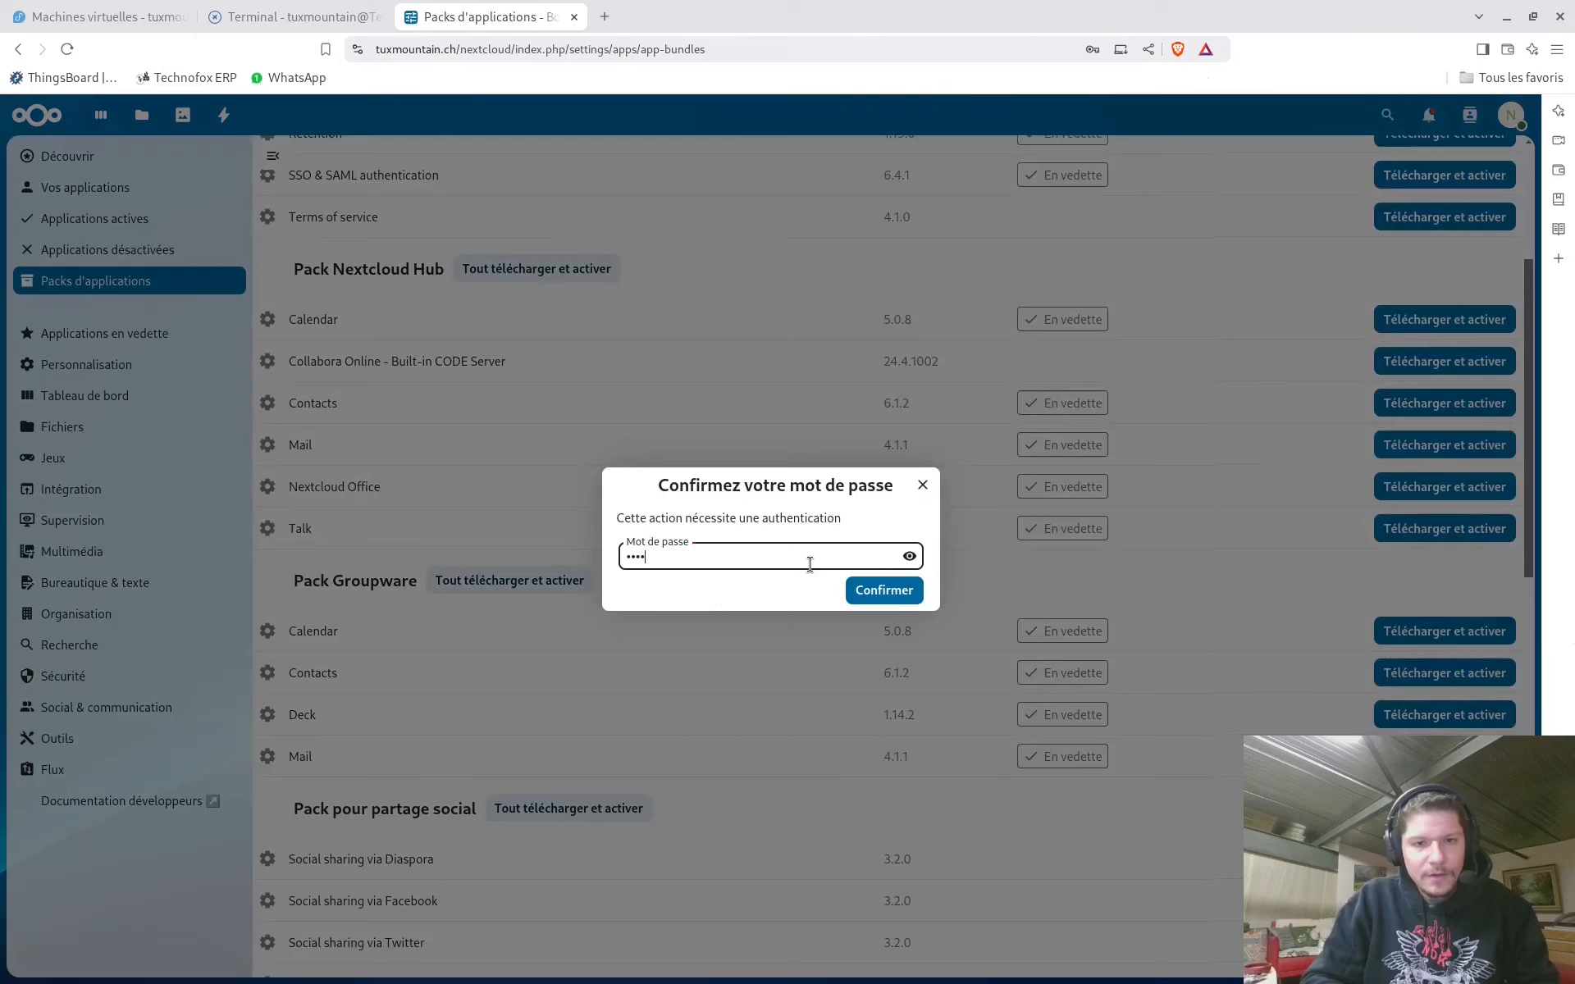
key("Return")
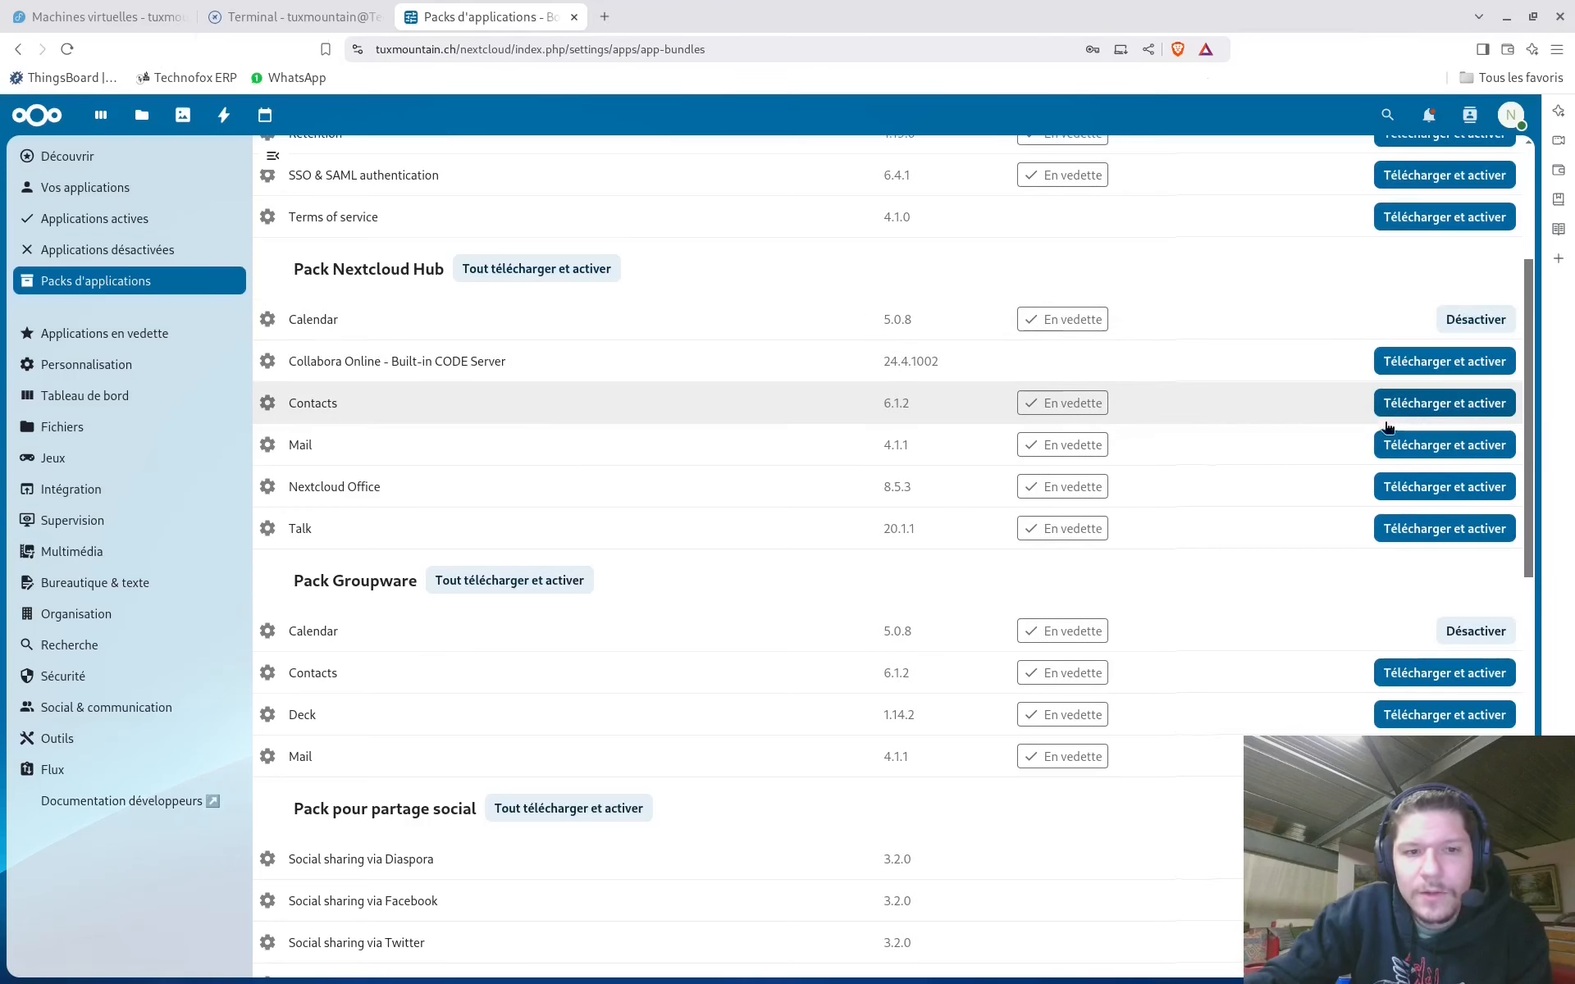
left_click(1478, 408)
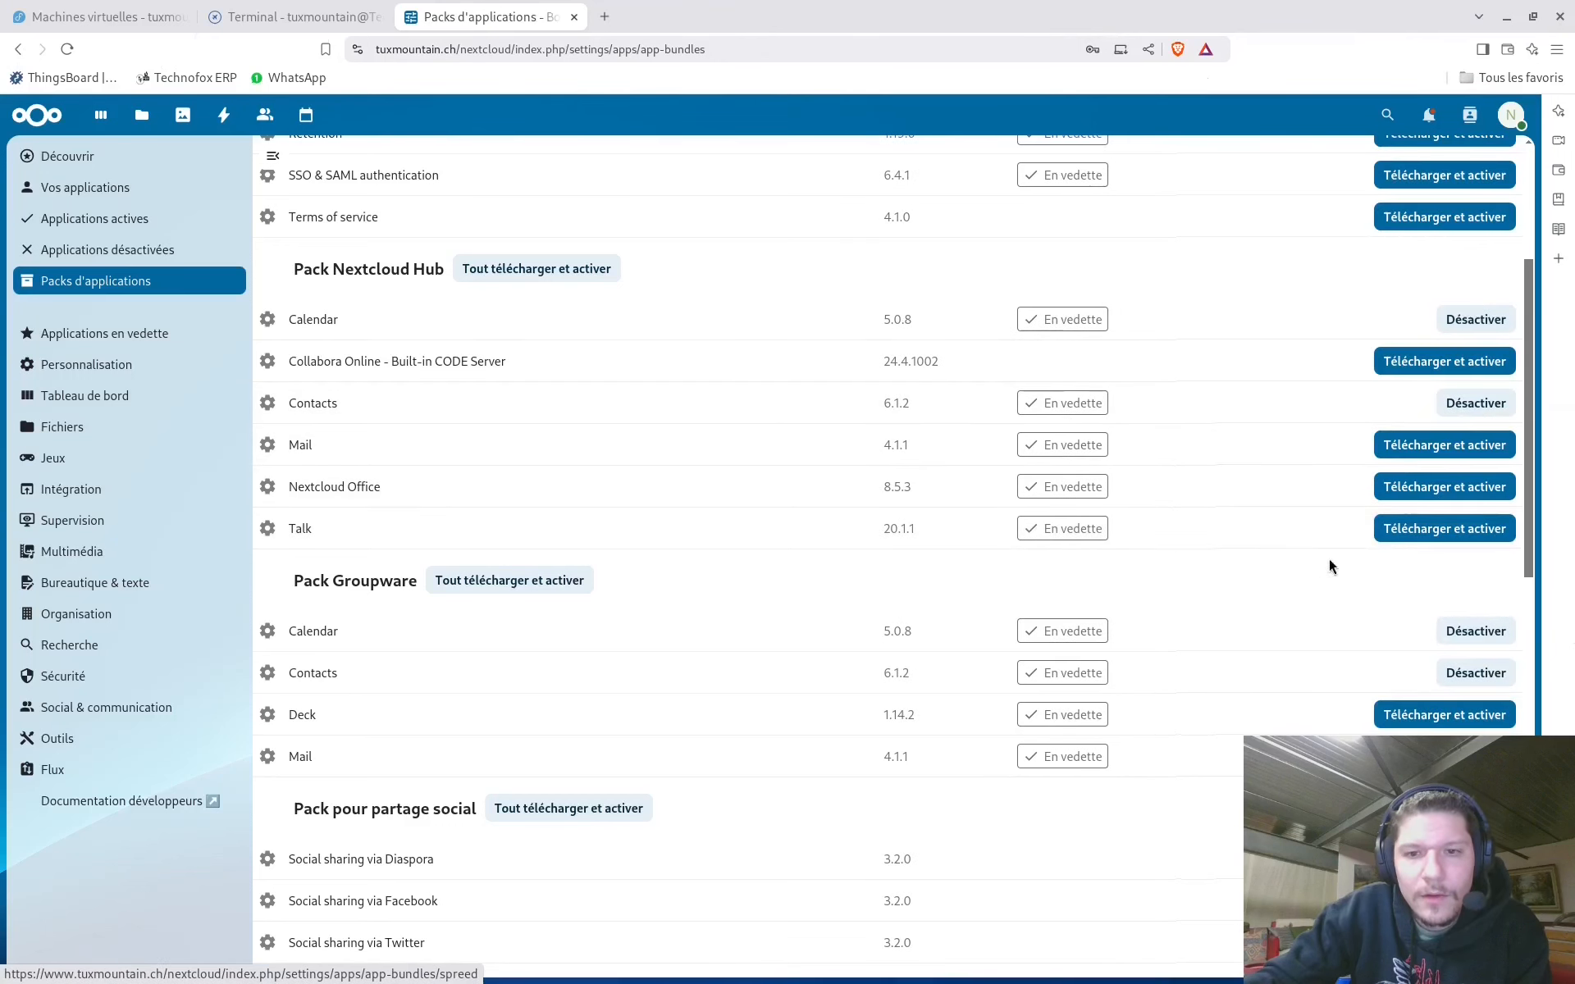
left_click(1418, 533)
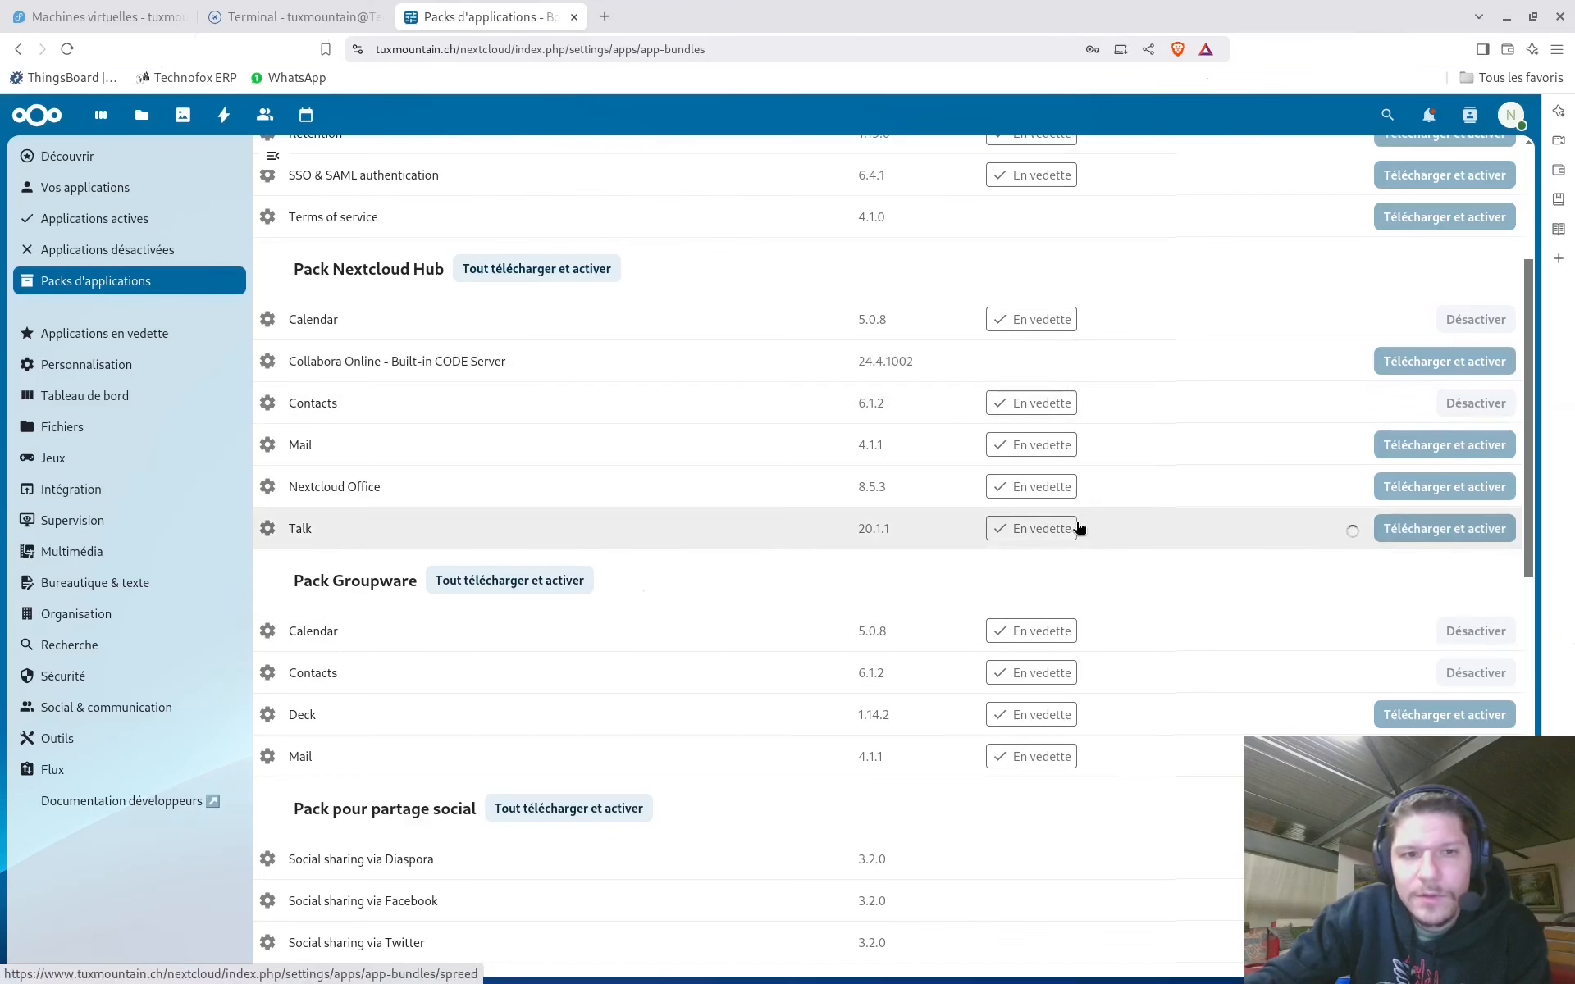
Scroll through the app bundle list to locate the Mail app
scroll(1079, 527, "up", 3)
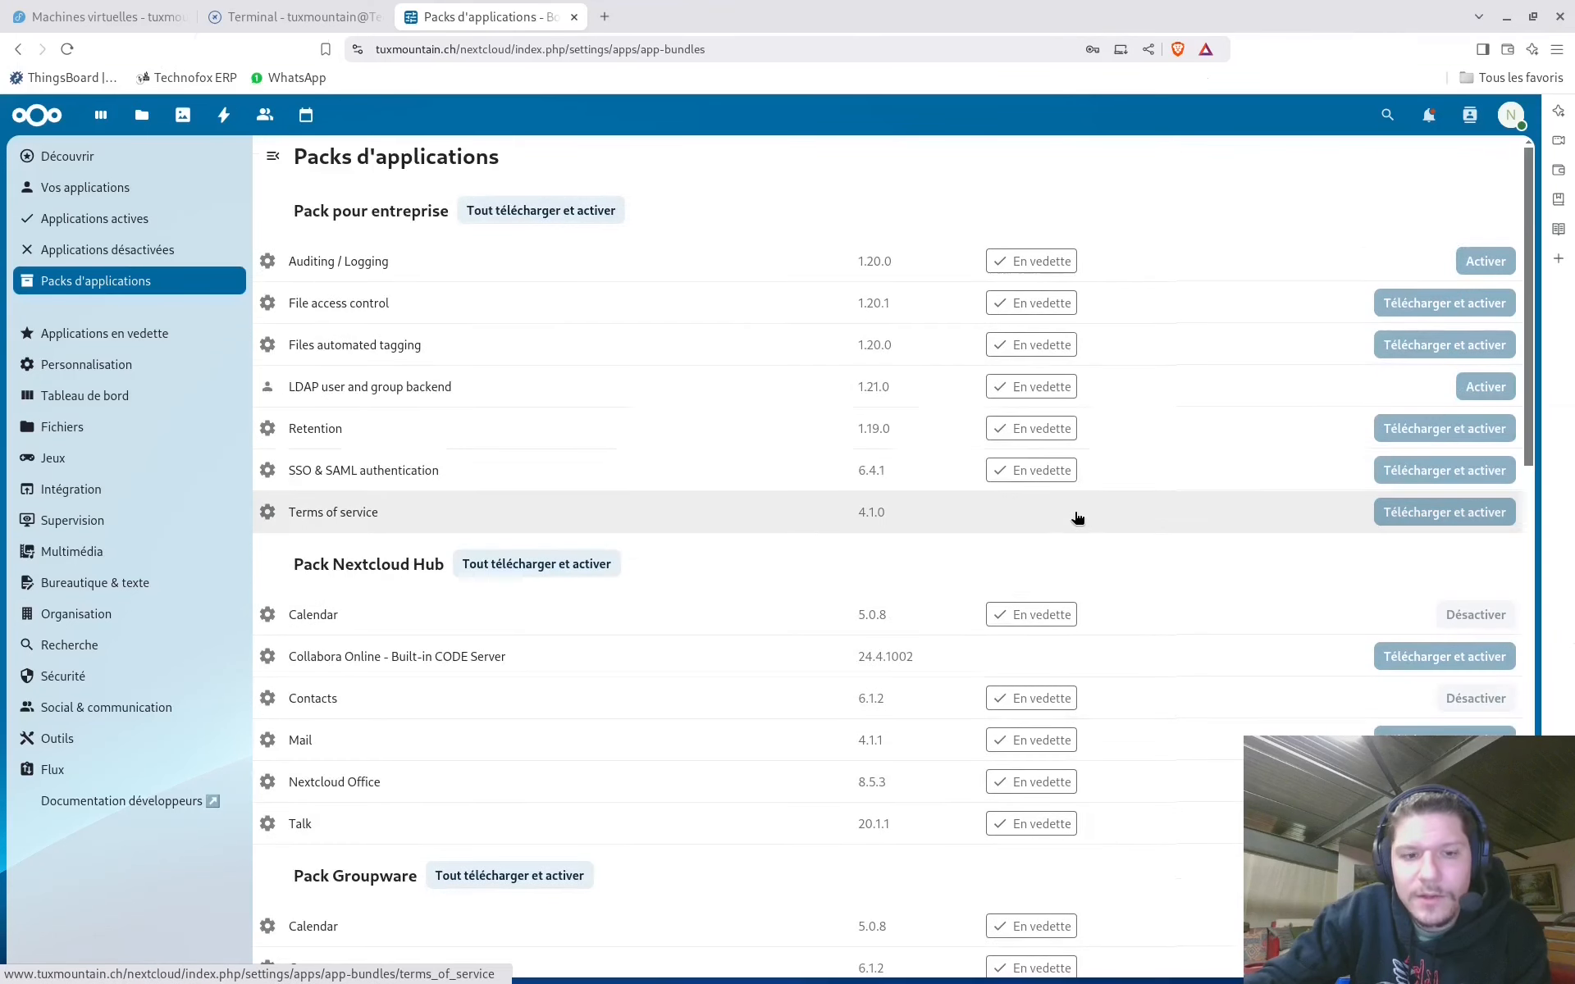
scroll(1079, 518, "down", 3)
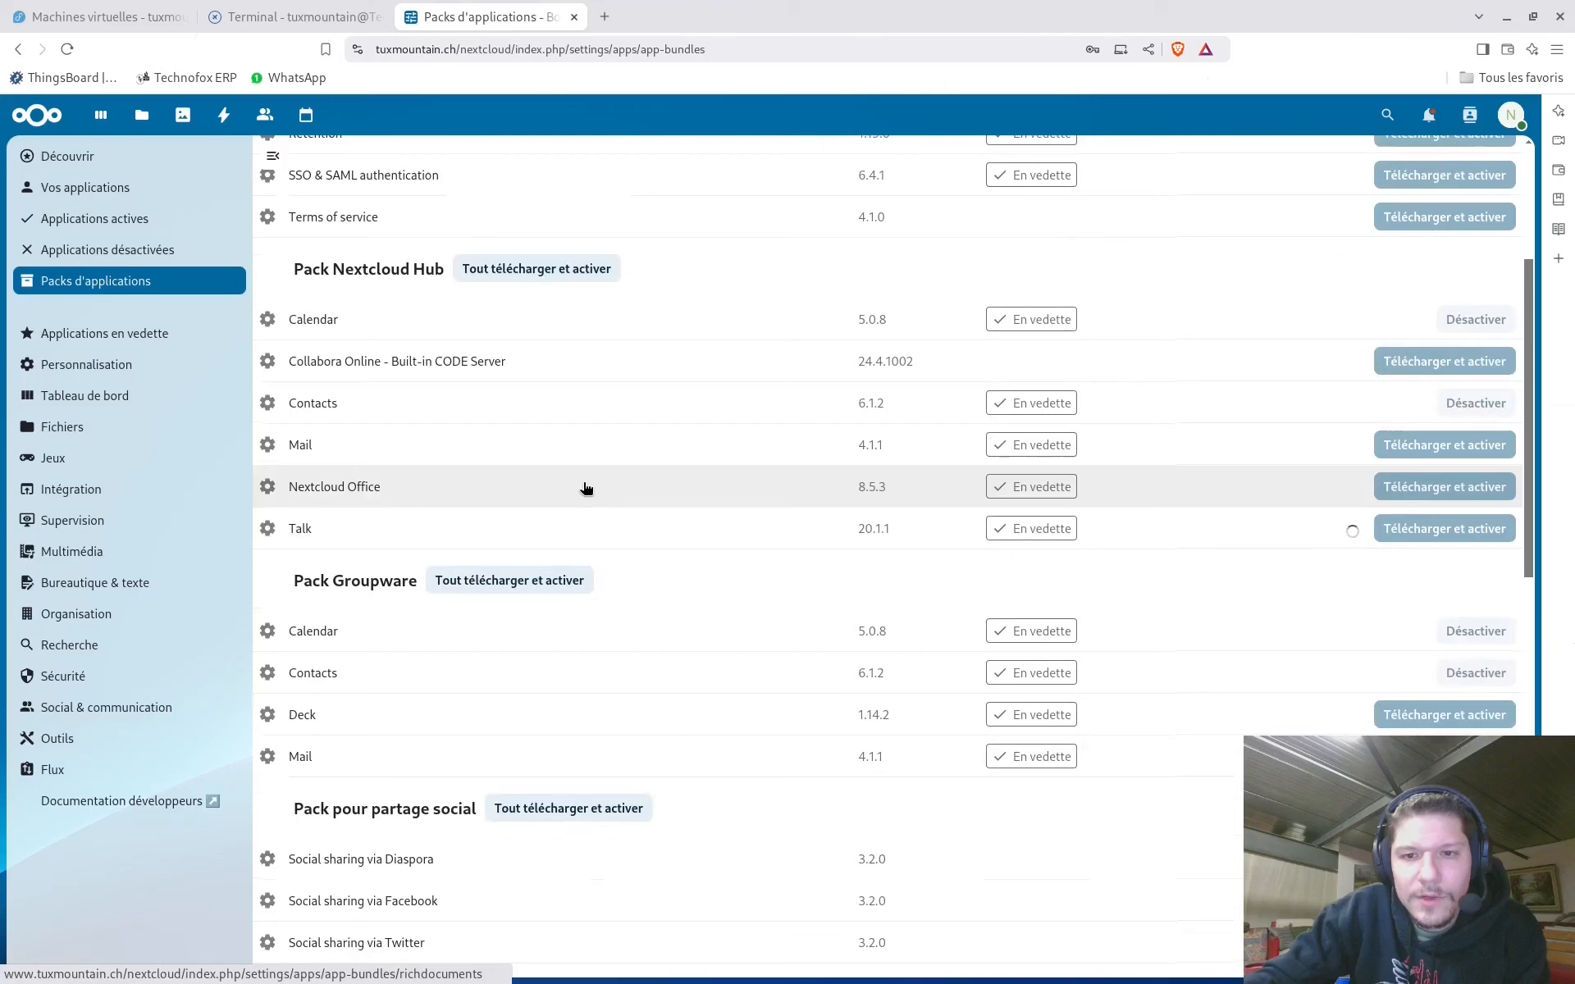
scroll(628, 490, "down", 4)
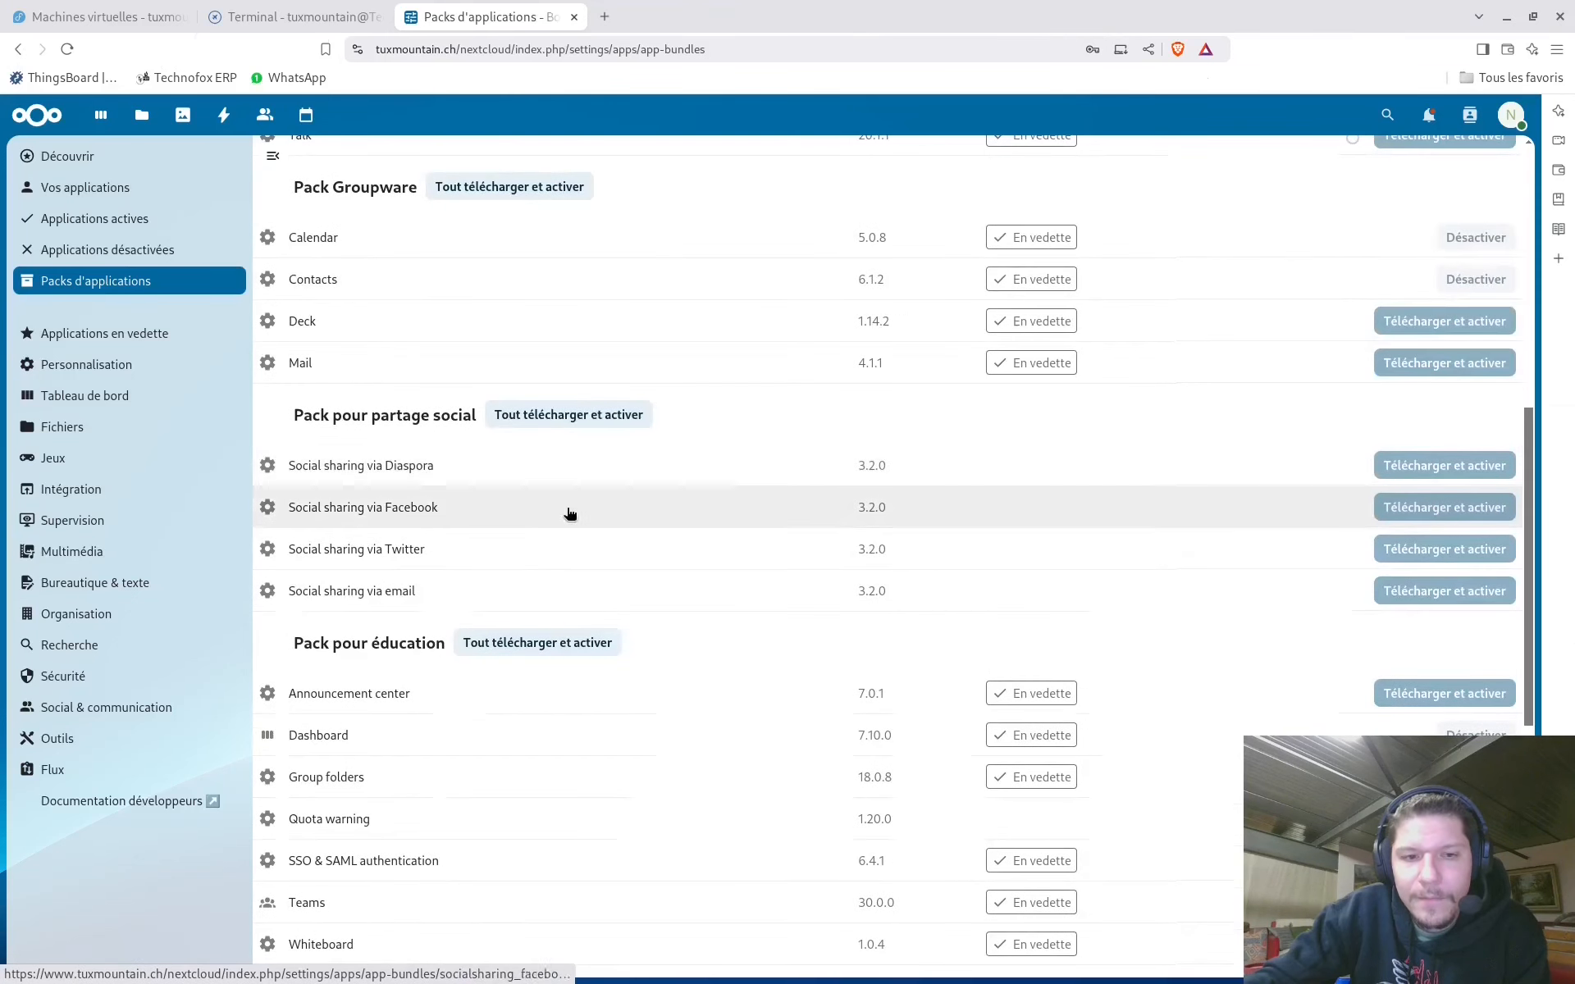
scroll(619, 724, "down", 5)
scroll(860, 744, "down", 2)
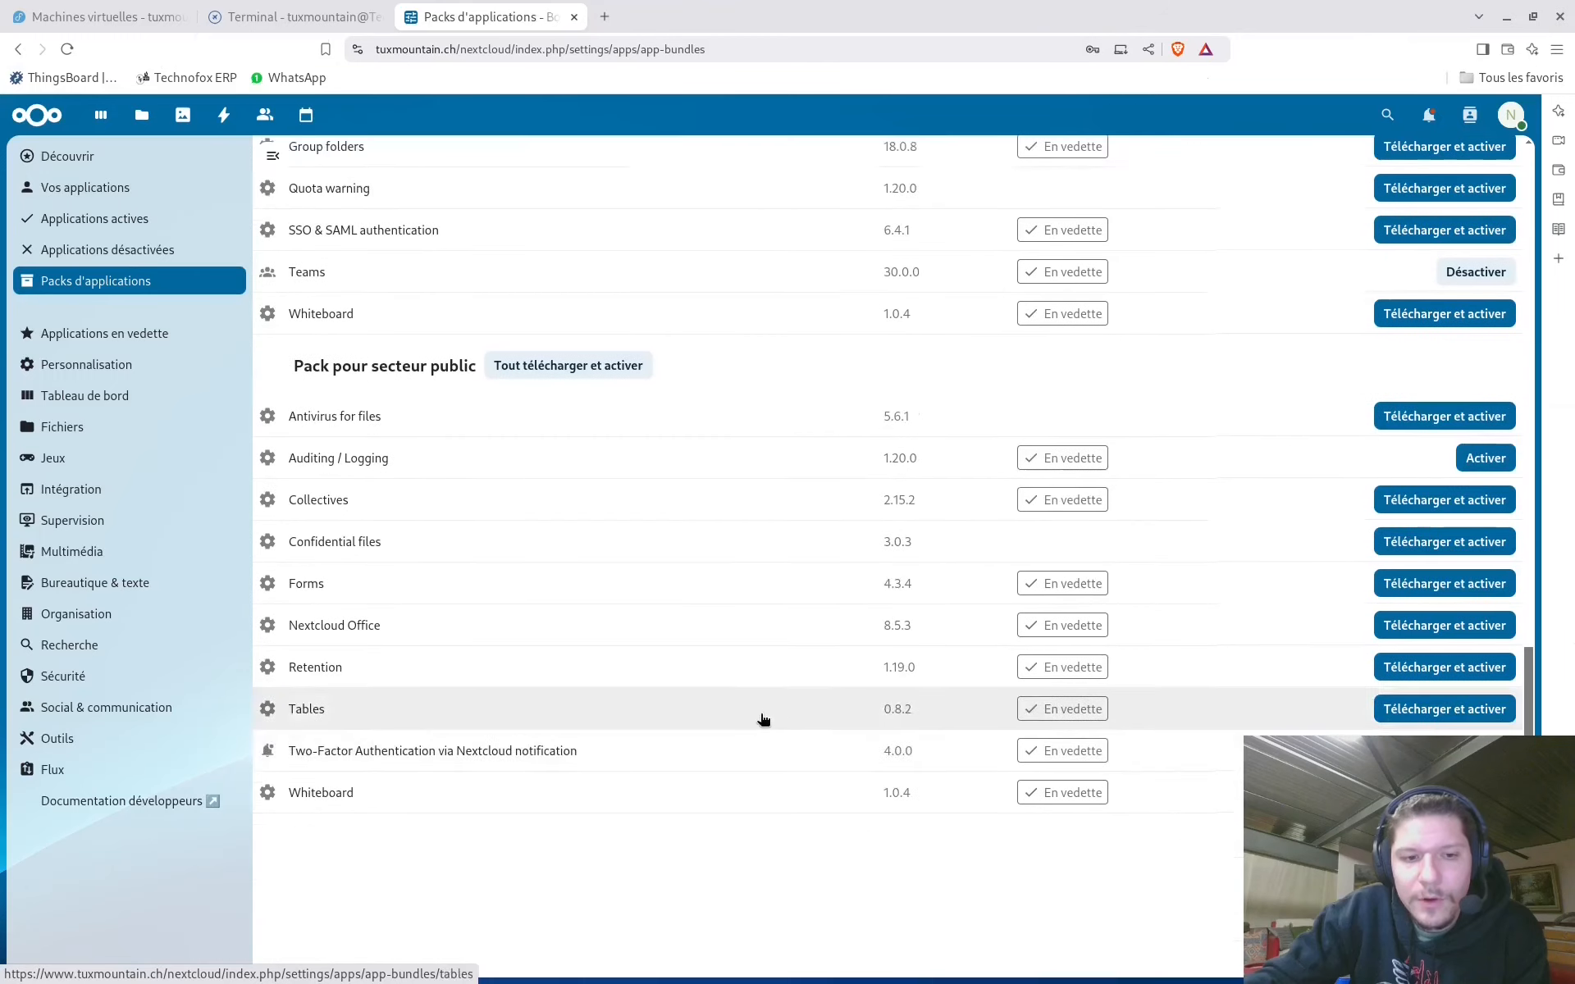
scroll(785, 755, "up", 13)
scroll(900, 548, "up", 2)
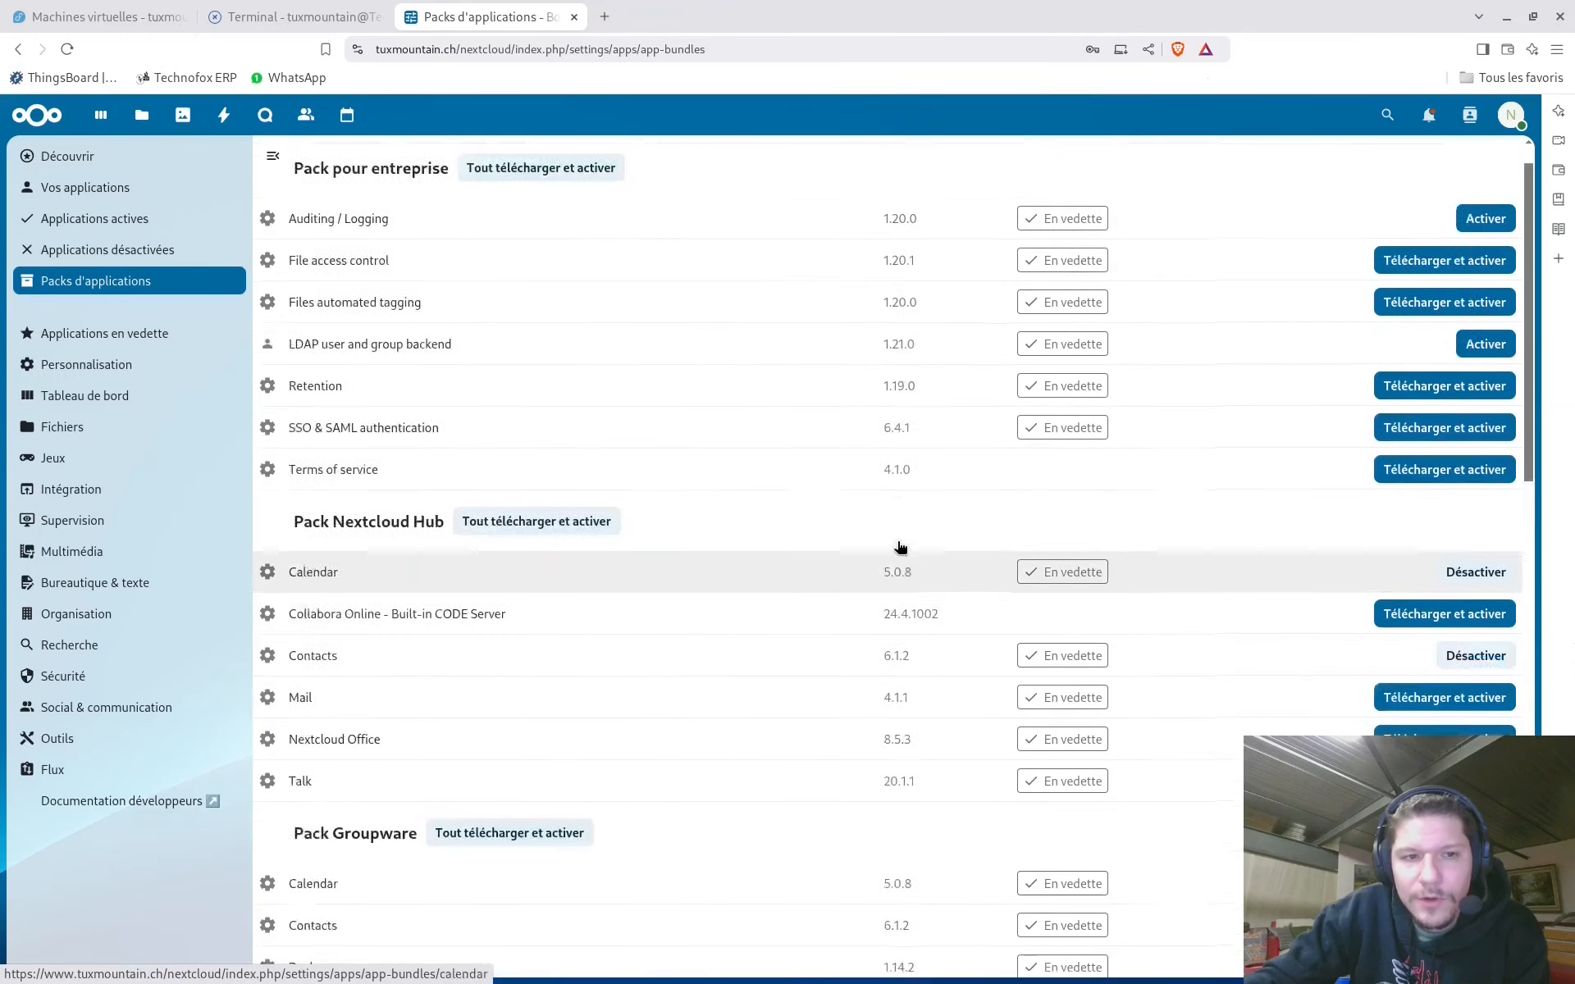
scroll(468, 405, "down", 6)
scroll(547, 387, "up", 2)
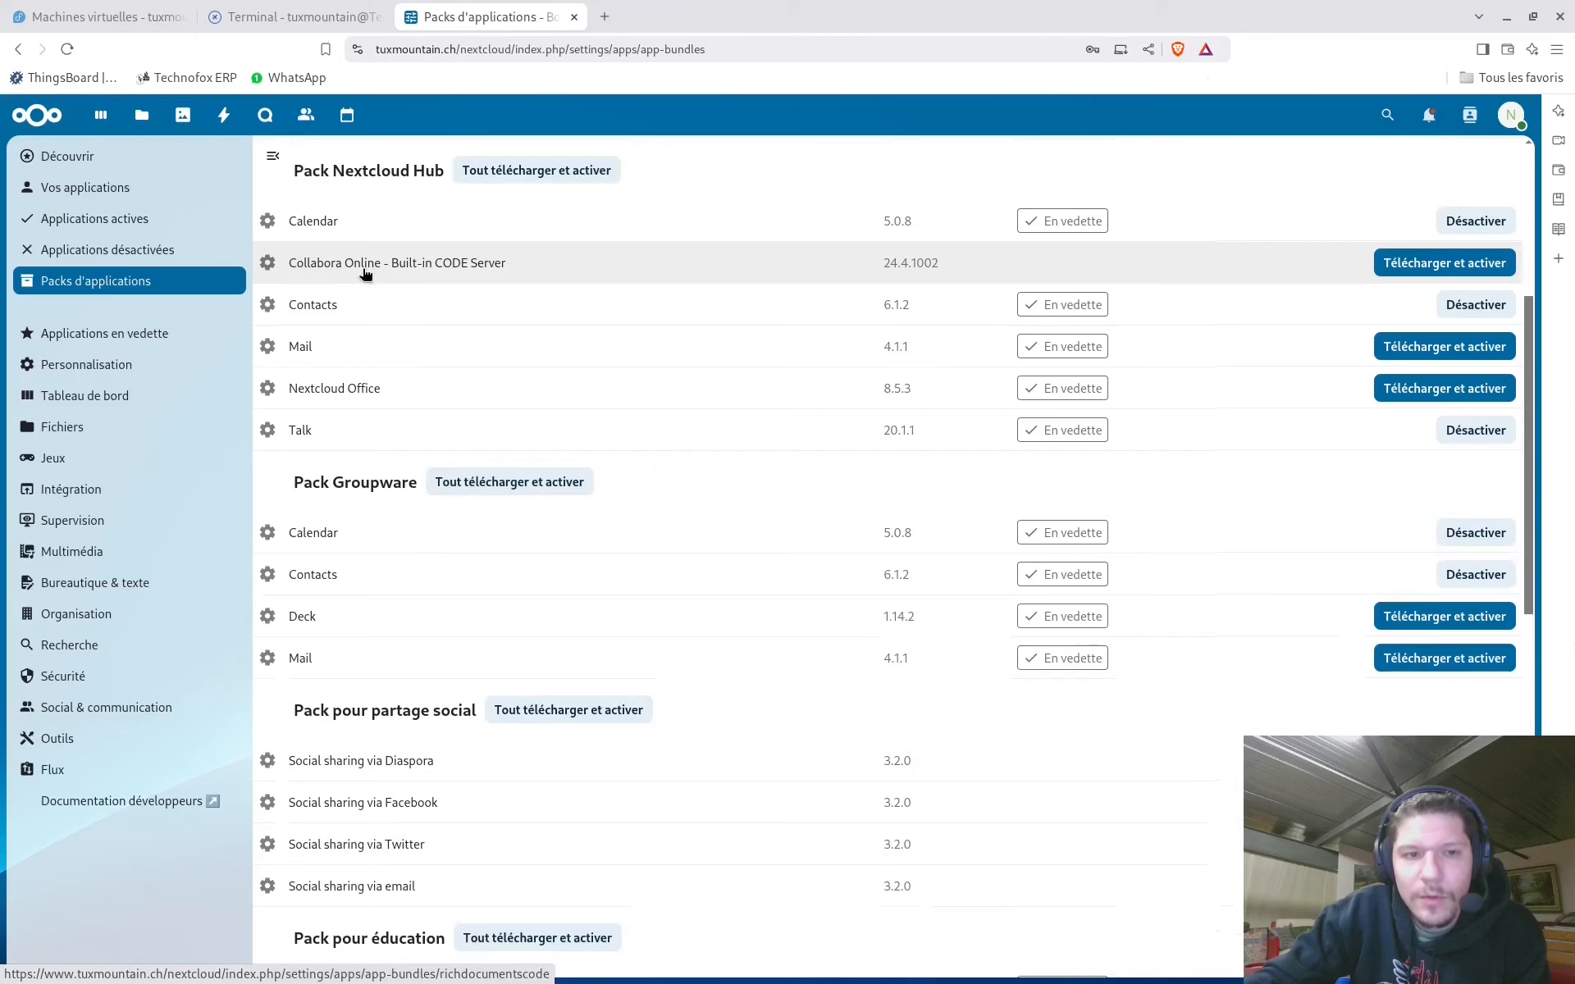
Download and enable the Mail app and wait until nothing is still installing
left_click(1385, 353)
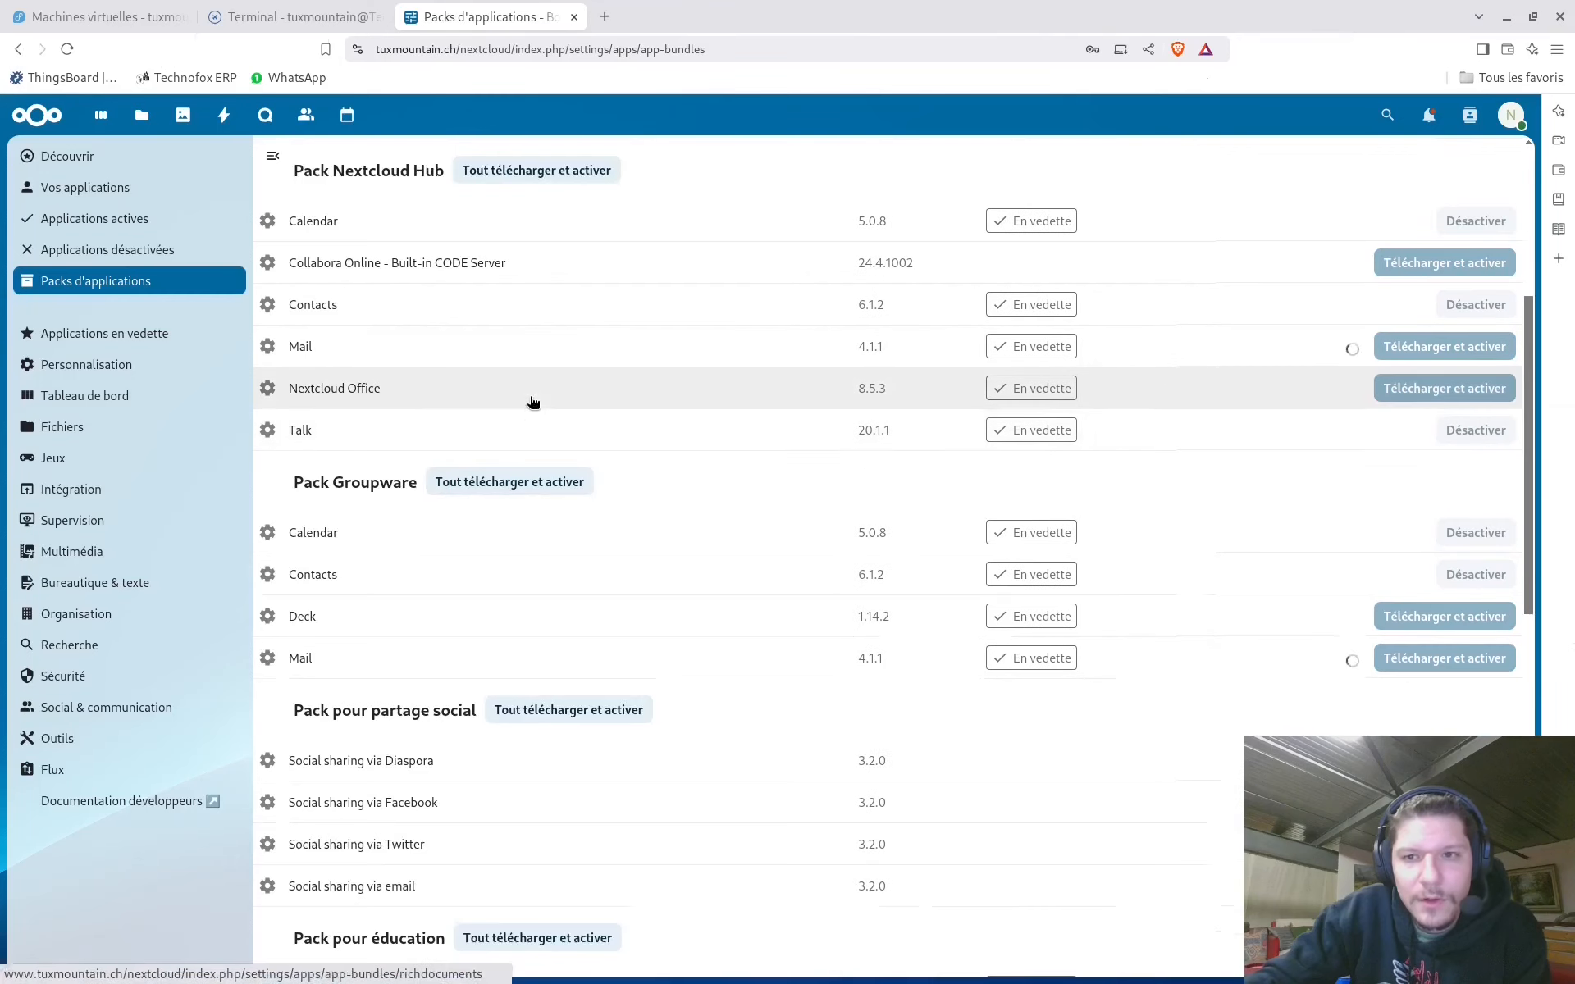
scroll(782, 509, "down", 8)
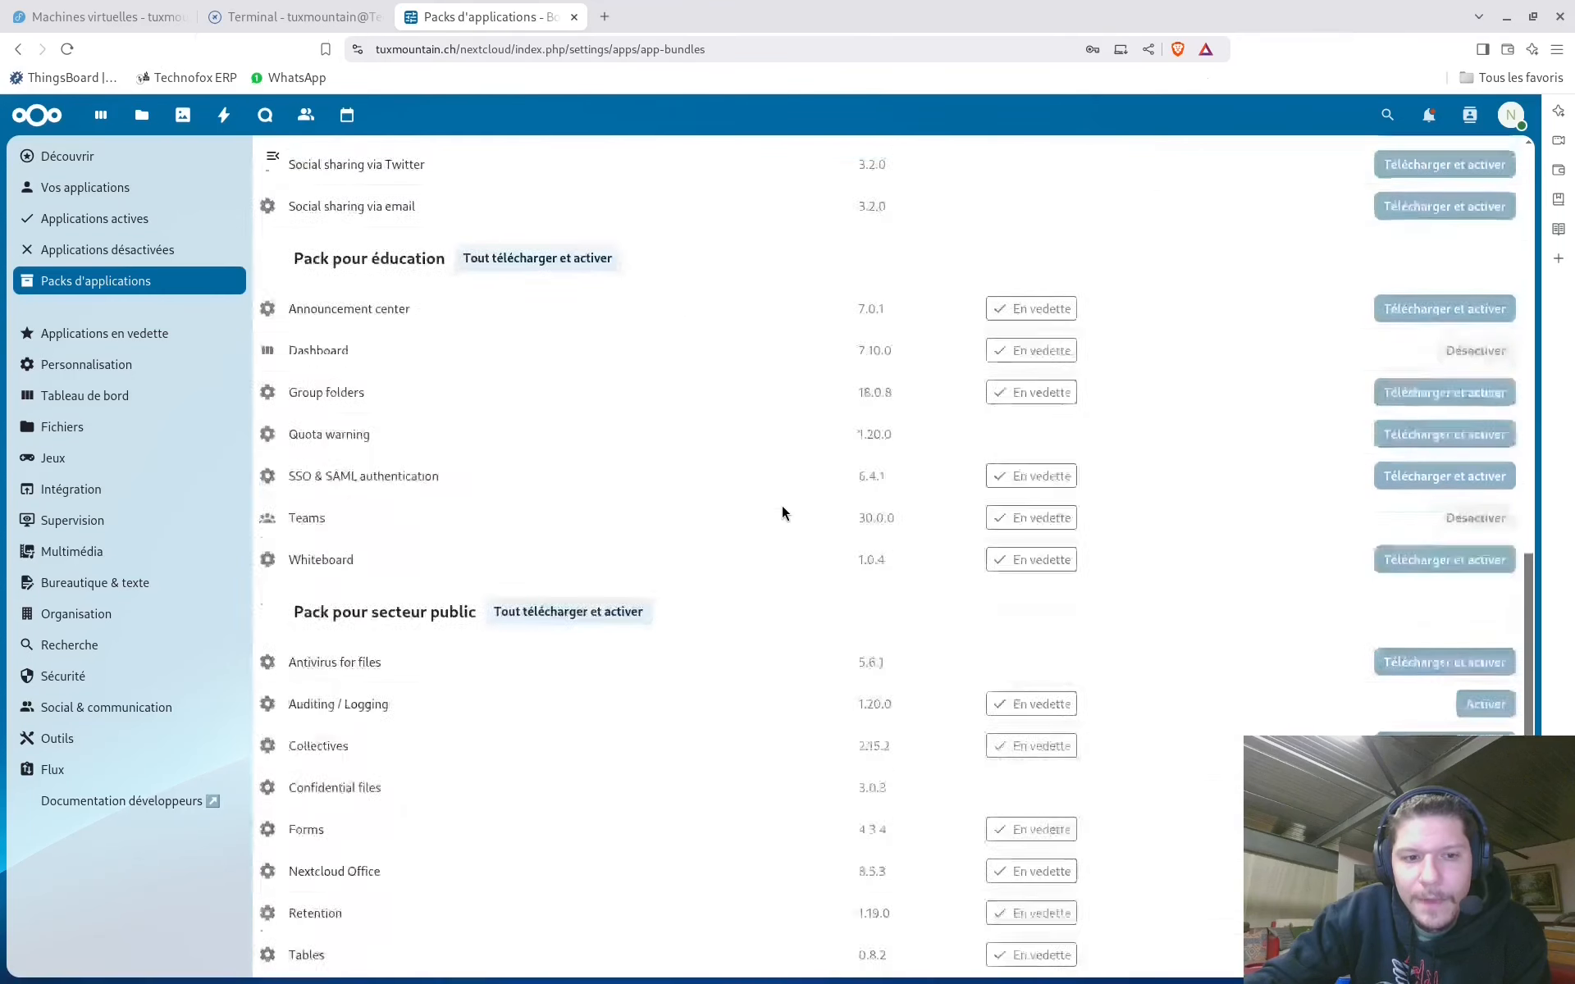
scroll(781, 505, "down", 3)
scroll(780, 500, "up", 8)
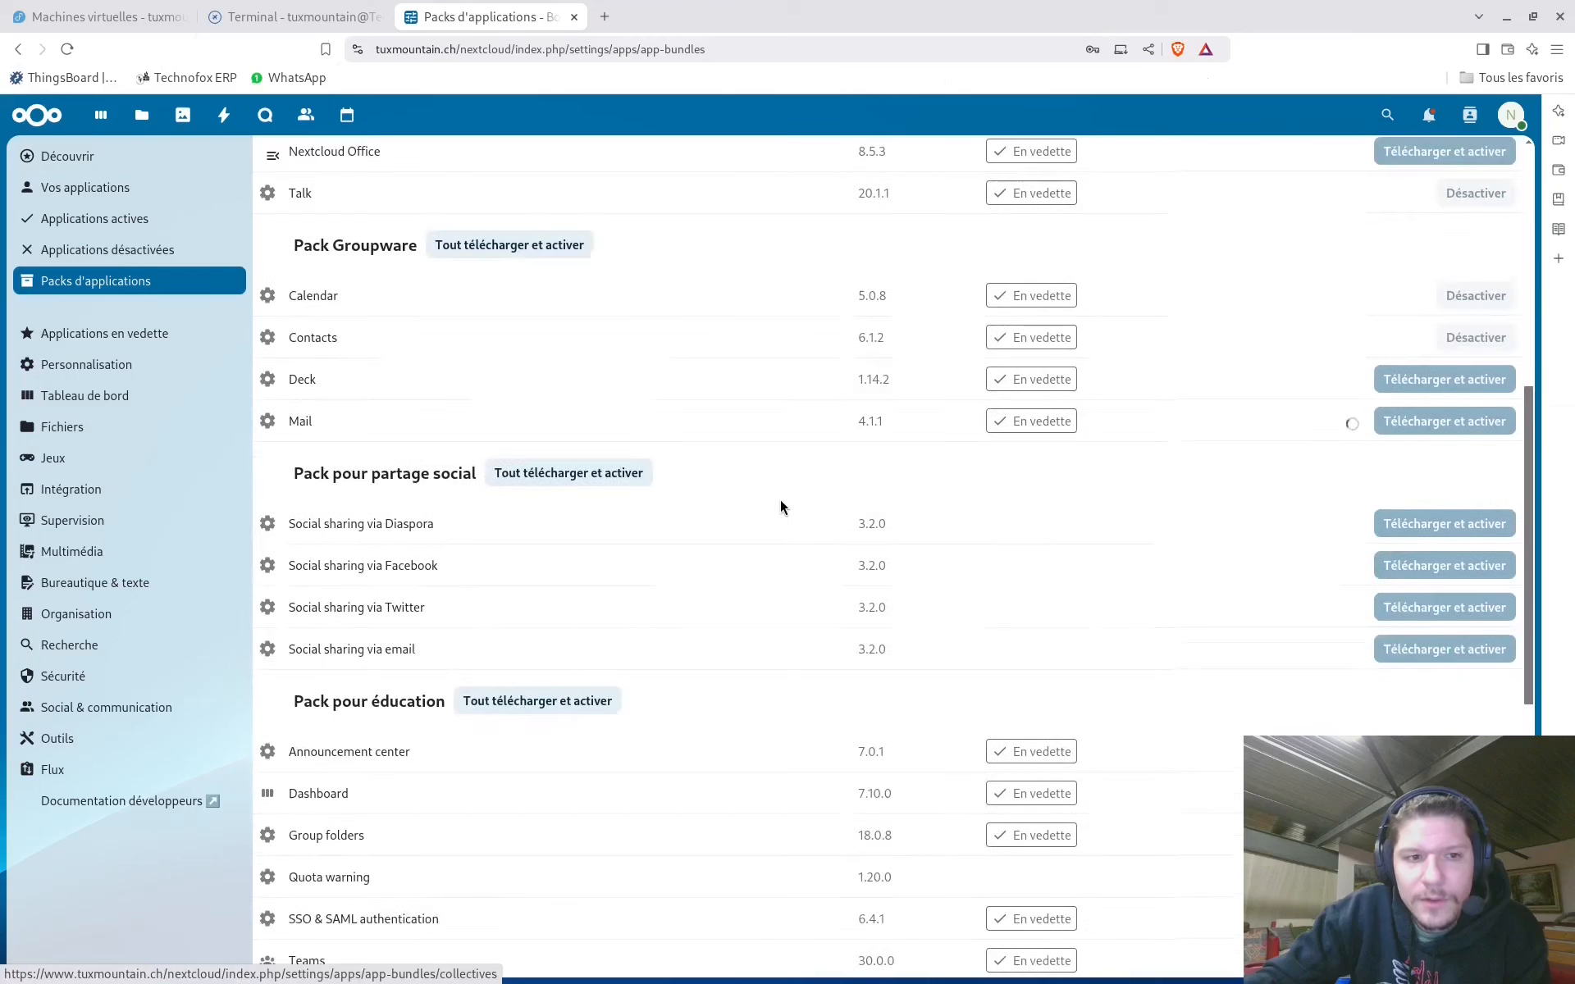
scroll(1116, 363, "up", 1)
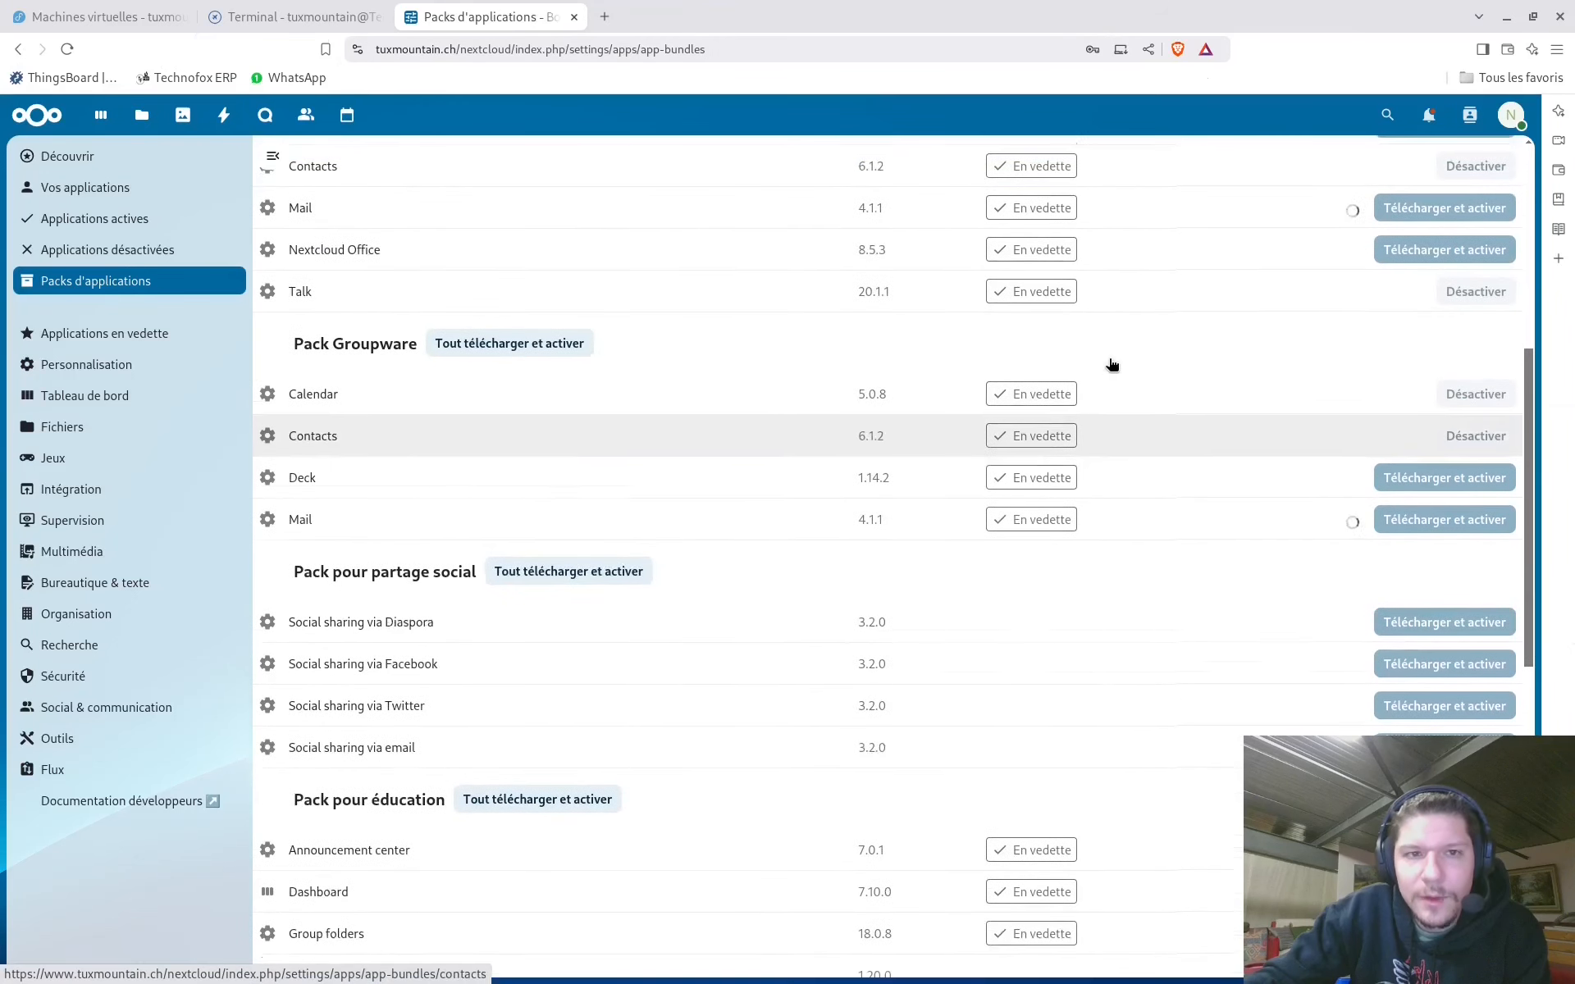
scroll(1107, 362, "up", 3)
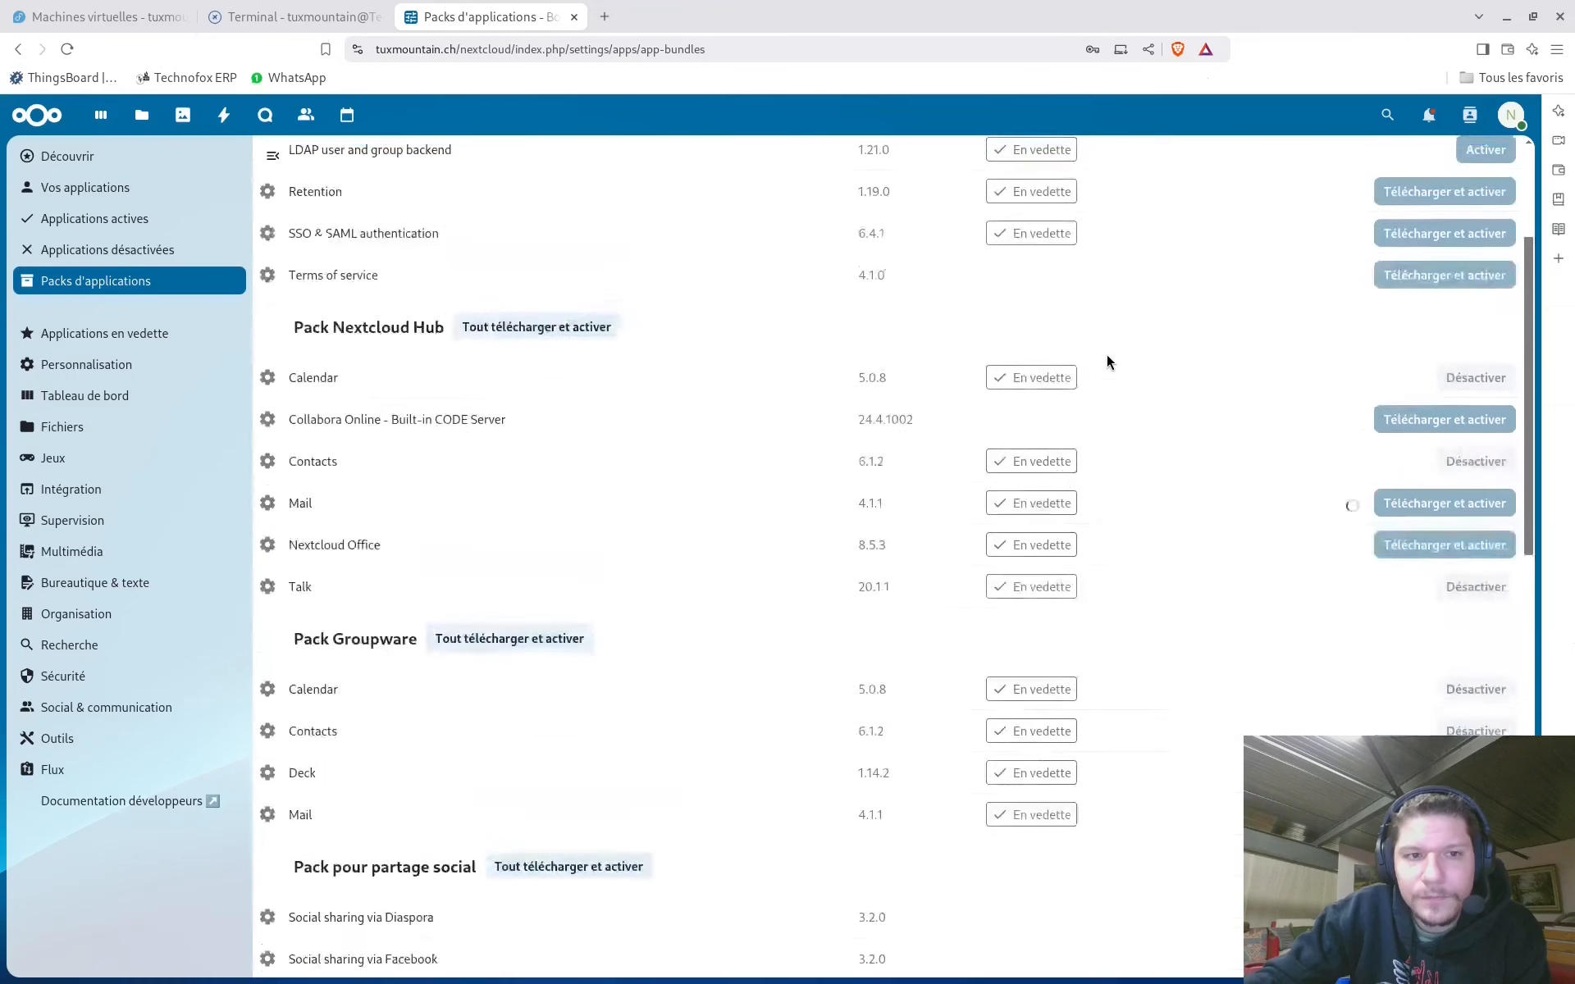
scroll(1105, 354, "up", 3)
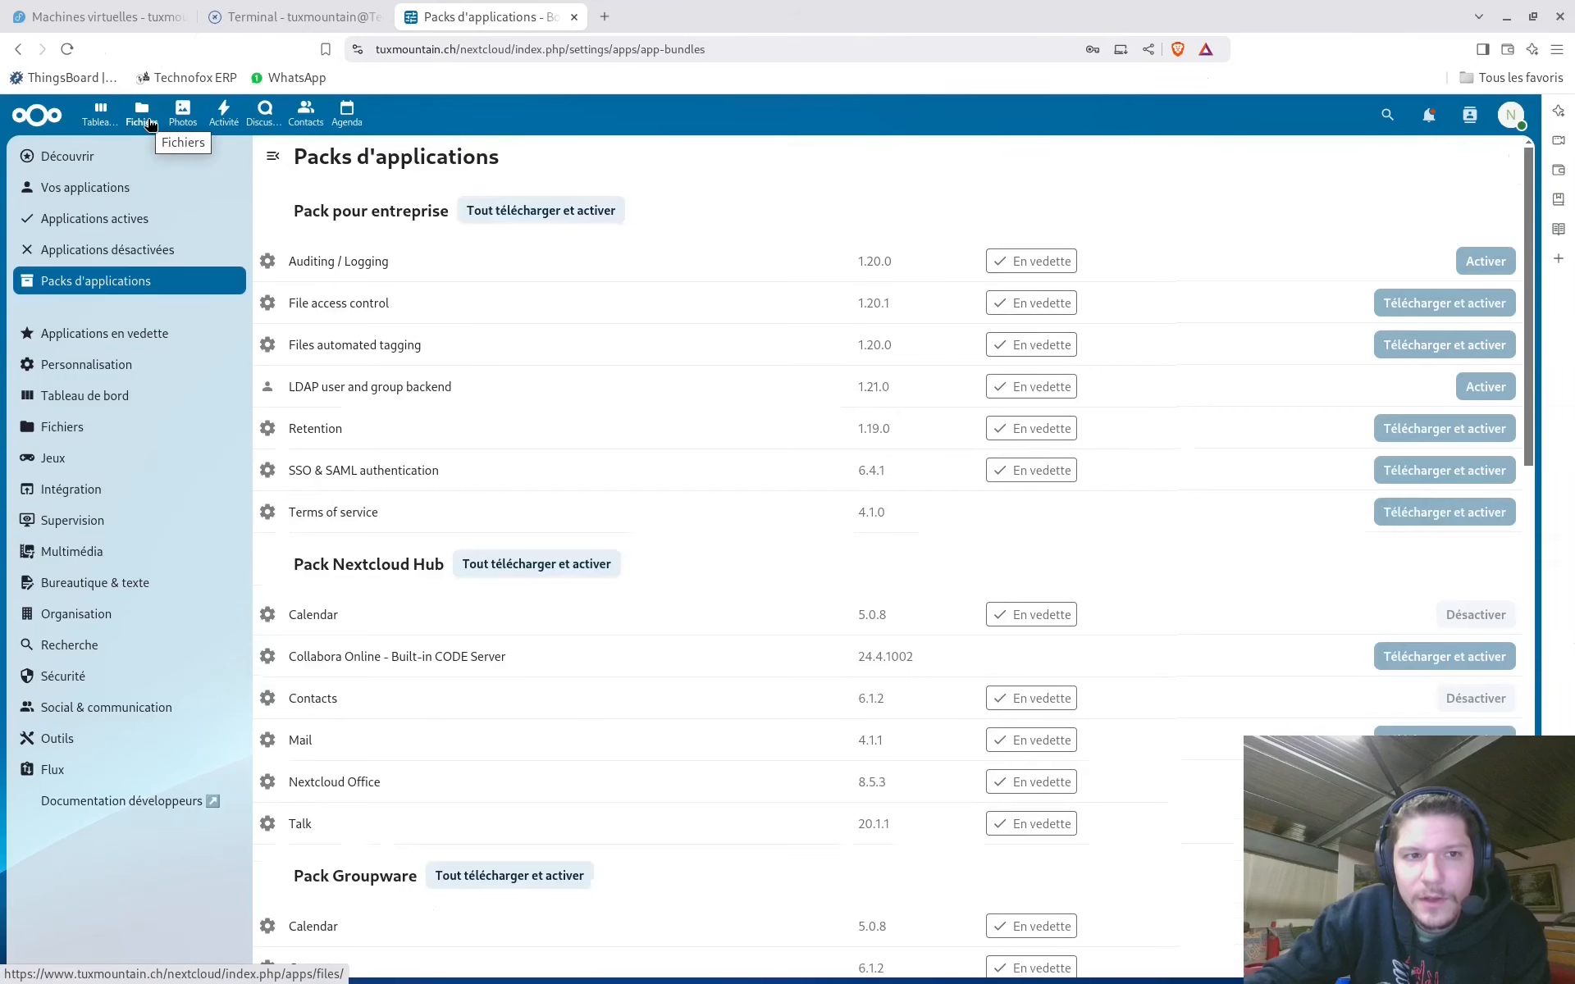
Open Talk and preview the new group conversation dialog, cancelling without creating one
left_click(260, 113)
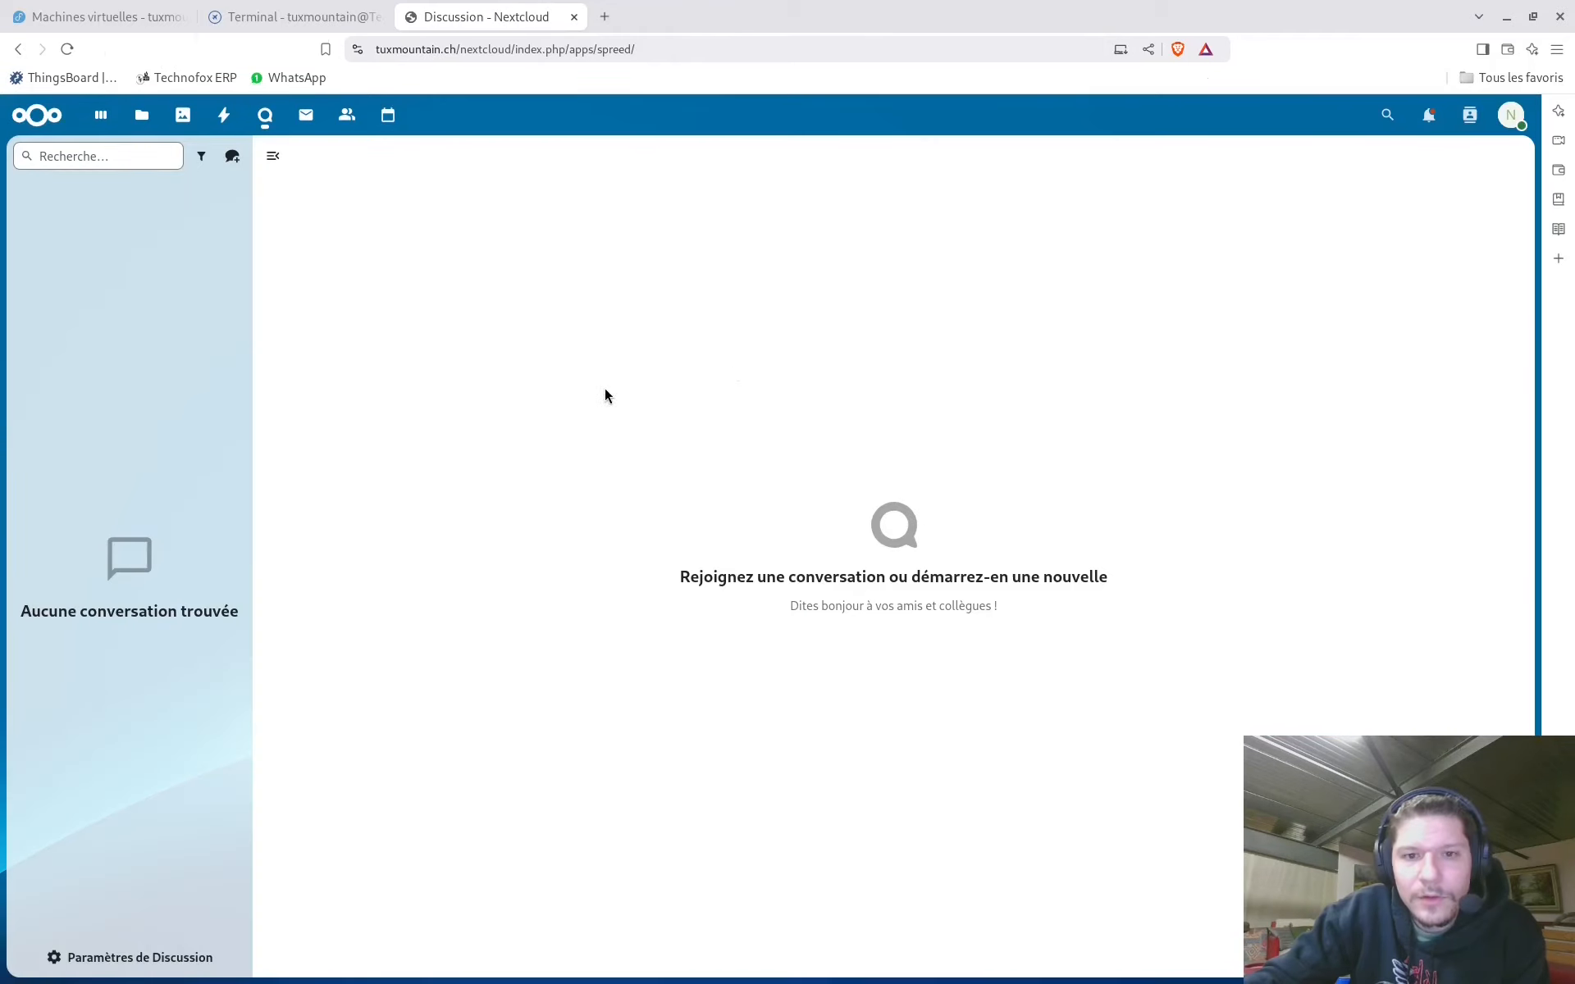
left_click(234, 160)
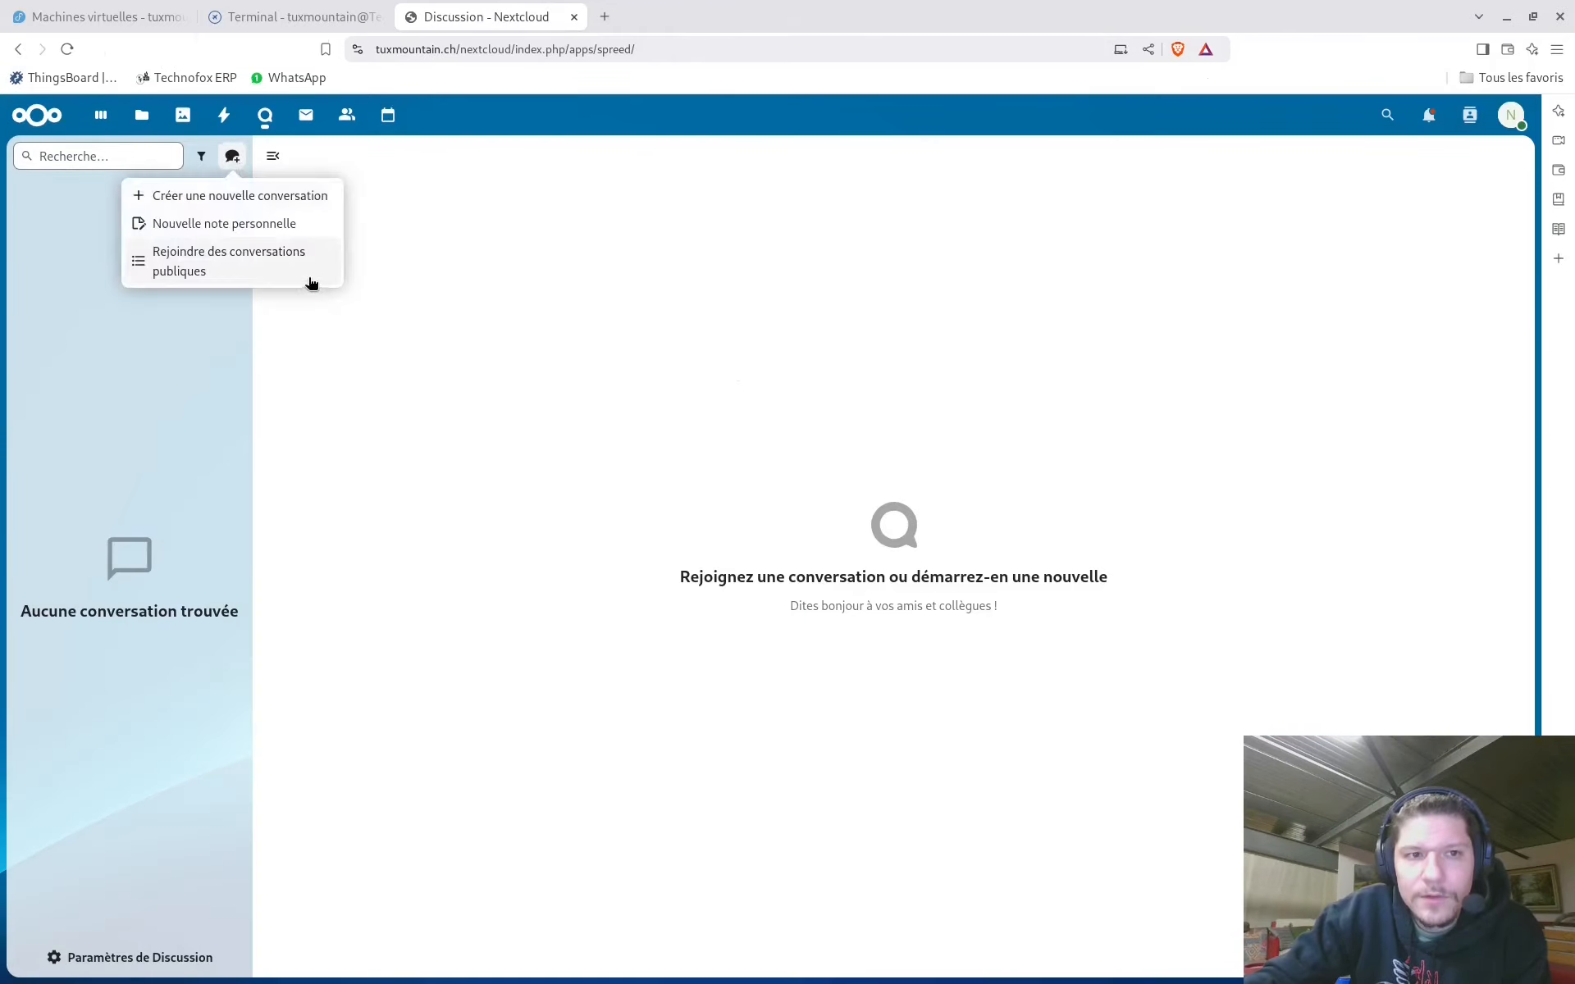
left_click(250, 197)
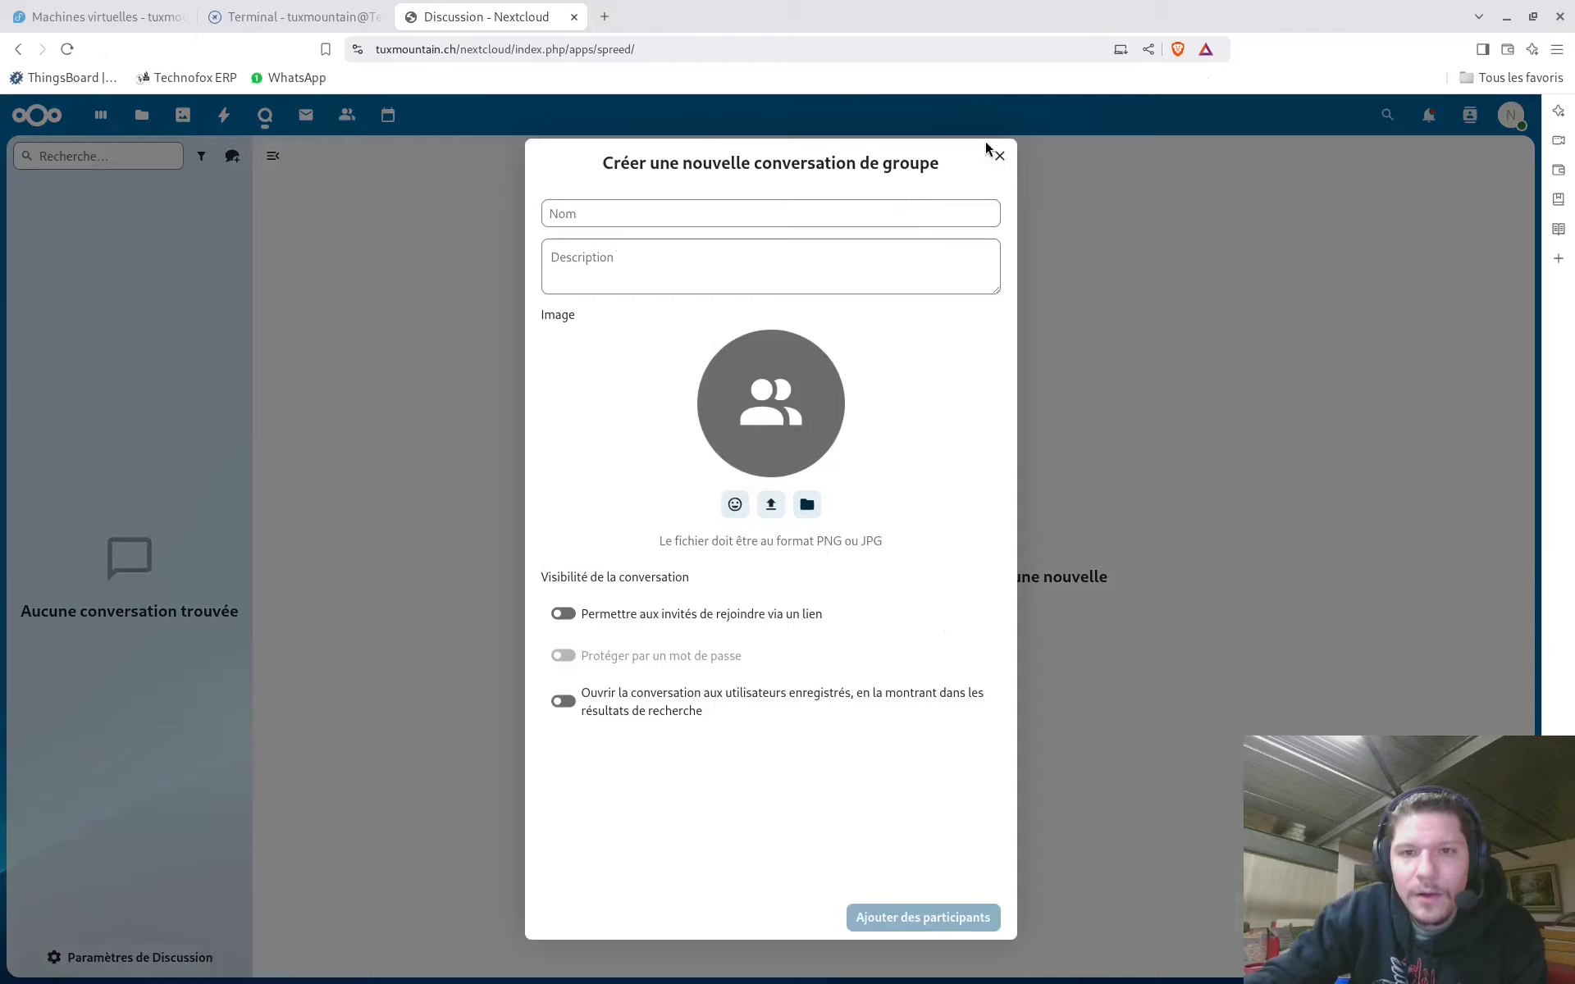
left_click(999, 158)
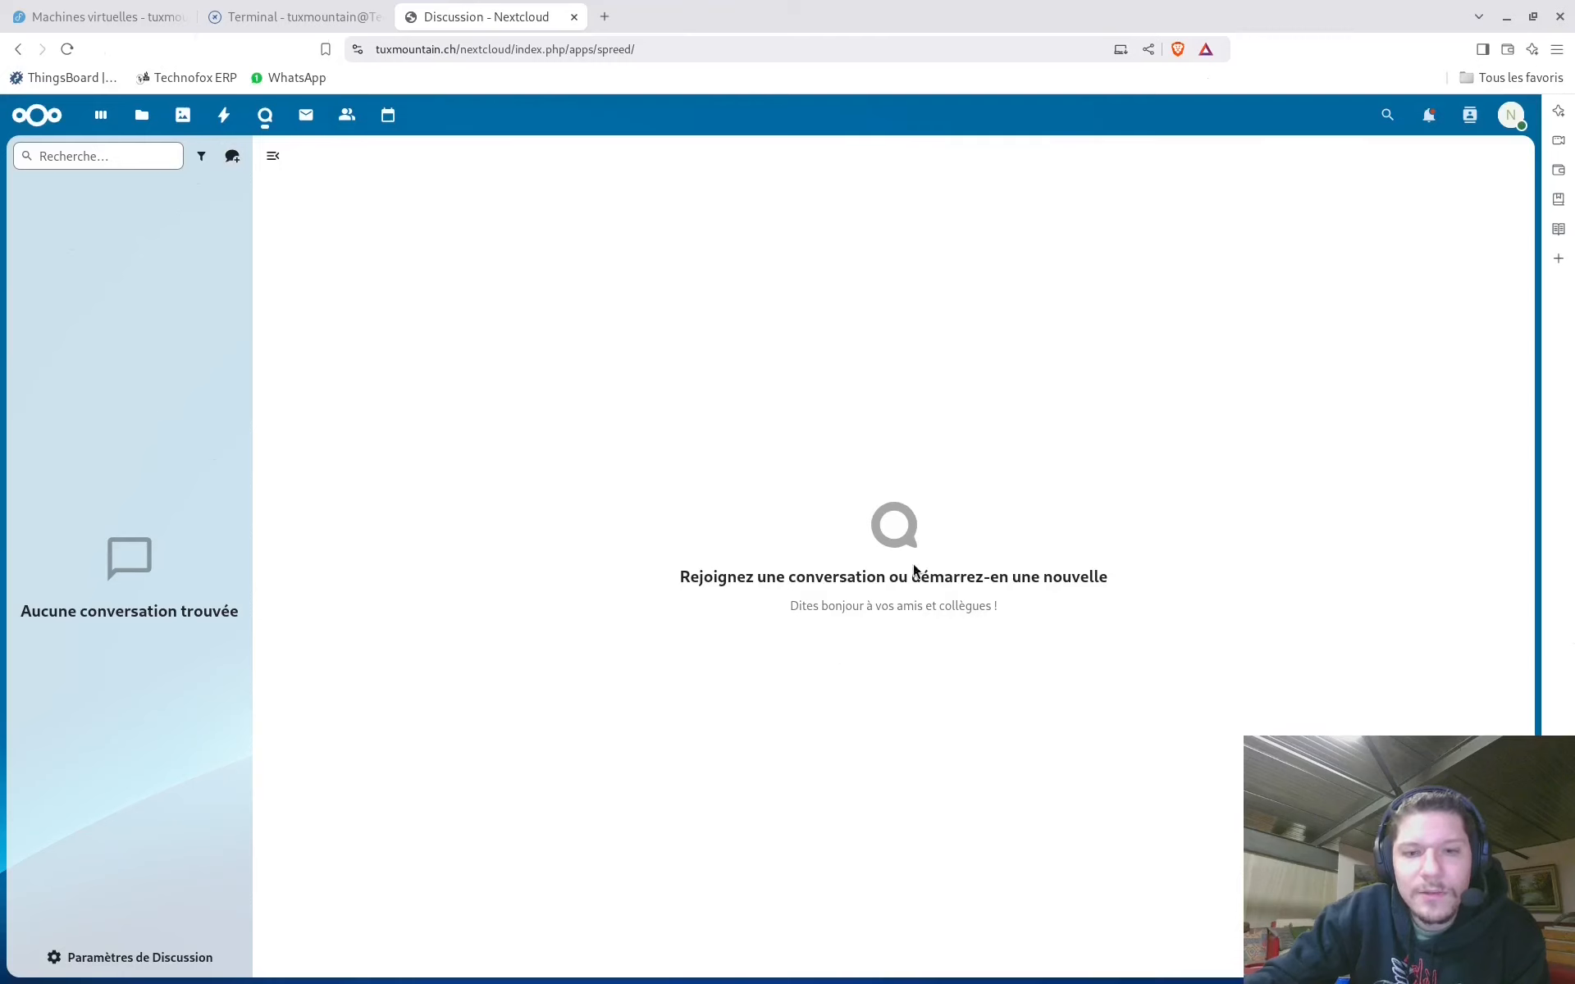
left_click(233, 156)
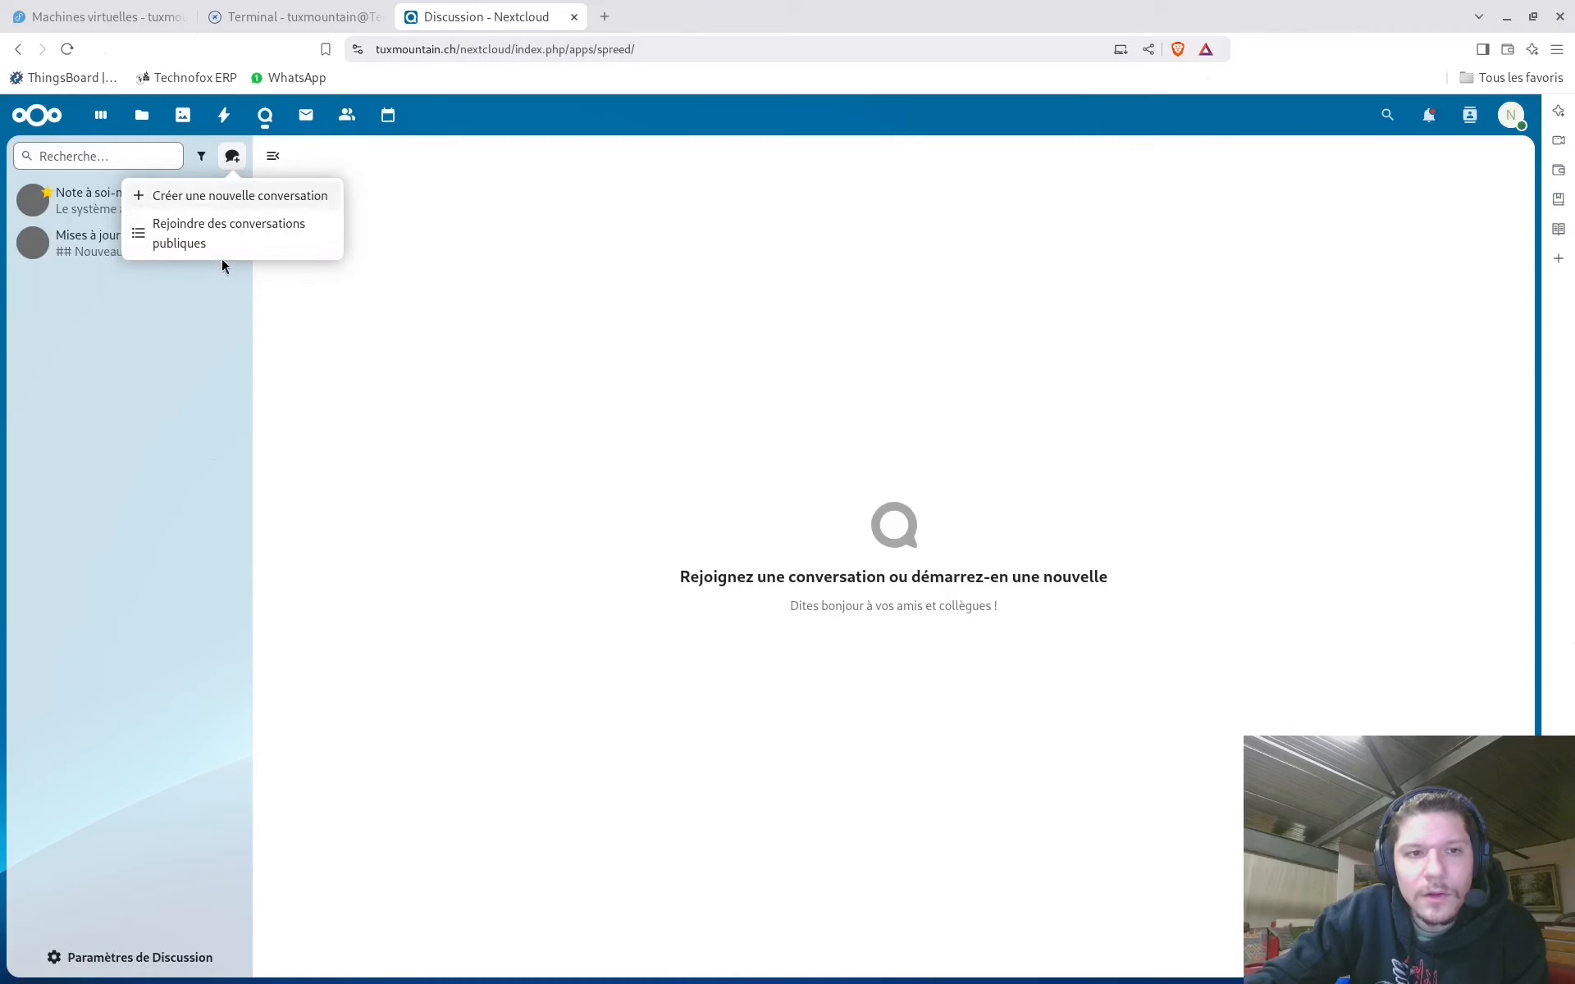
left_click(703, 453)
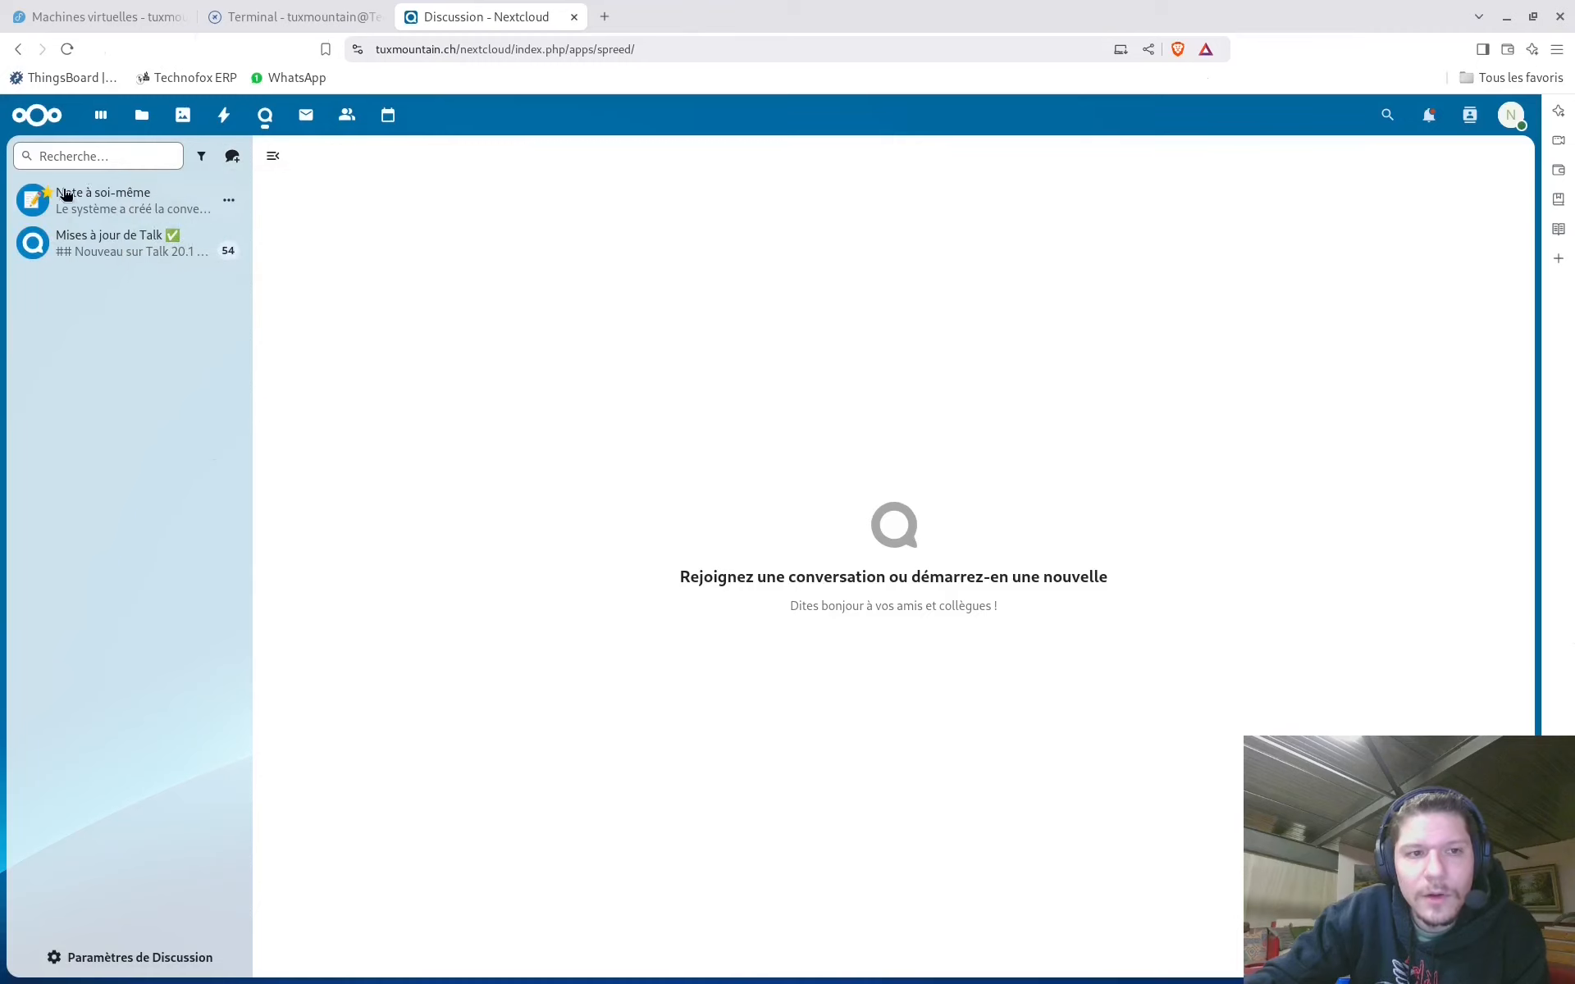
Post 'hello' in the Note à soi-même conversation
left_click(97, 199)
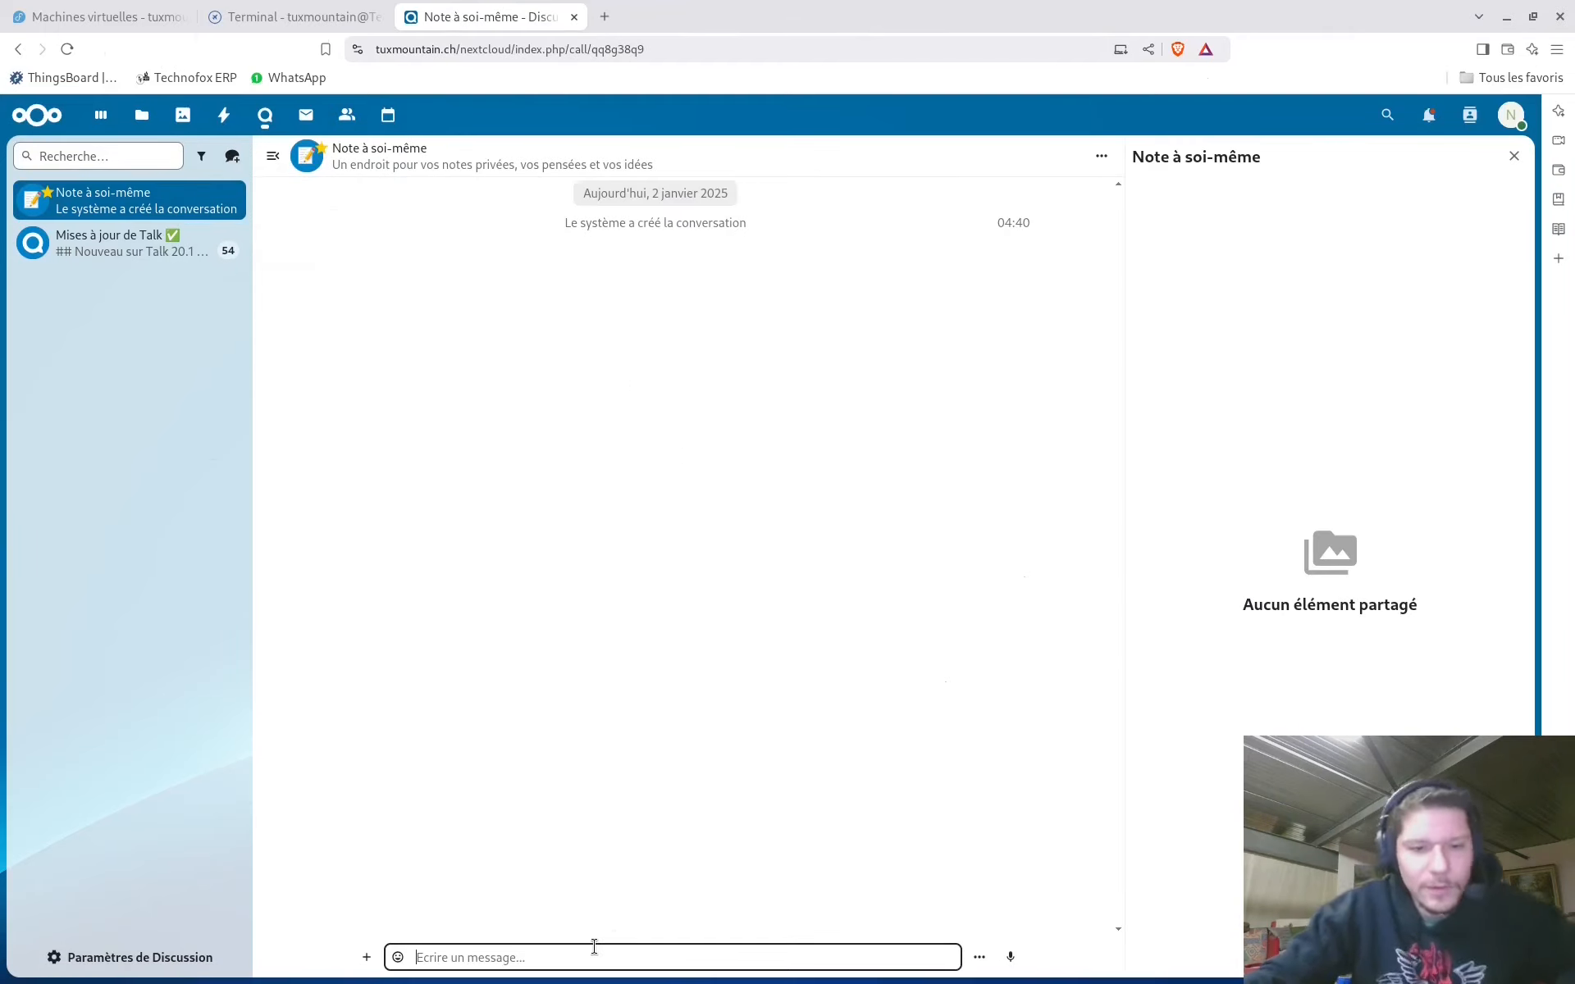
type("hello")
key("Return")
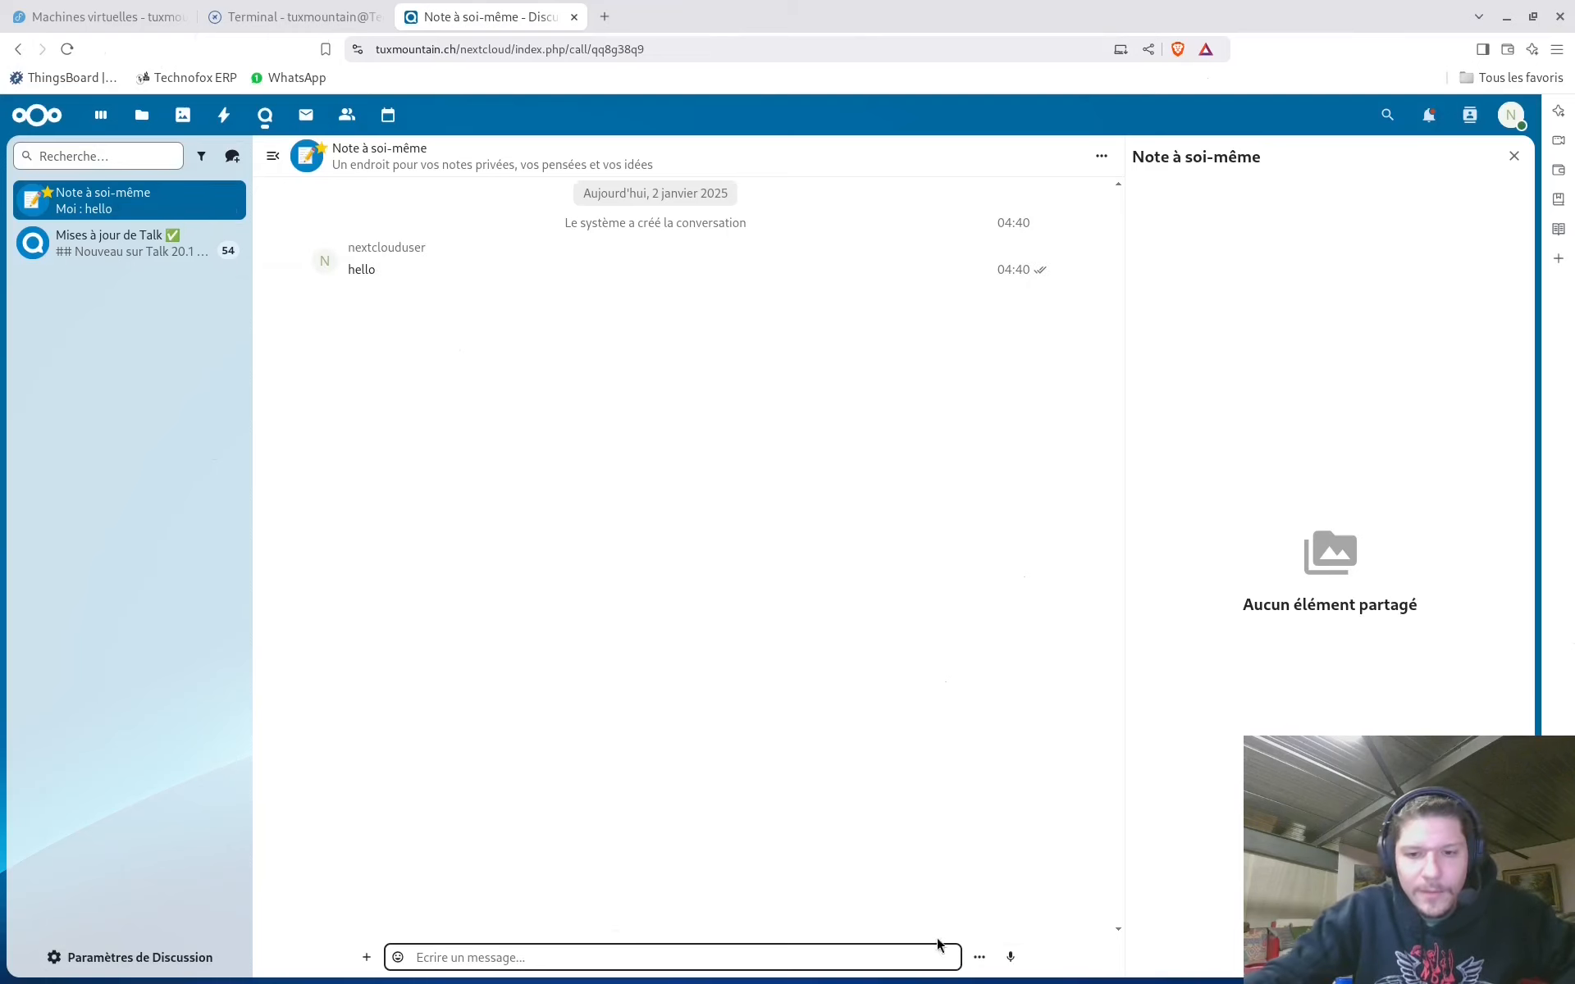
left_click(981, 957)
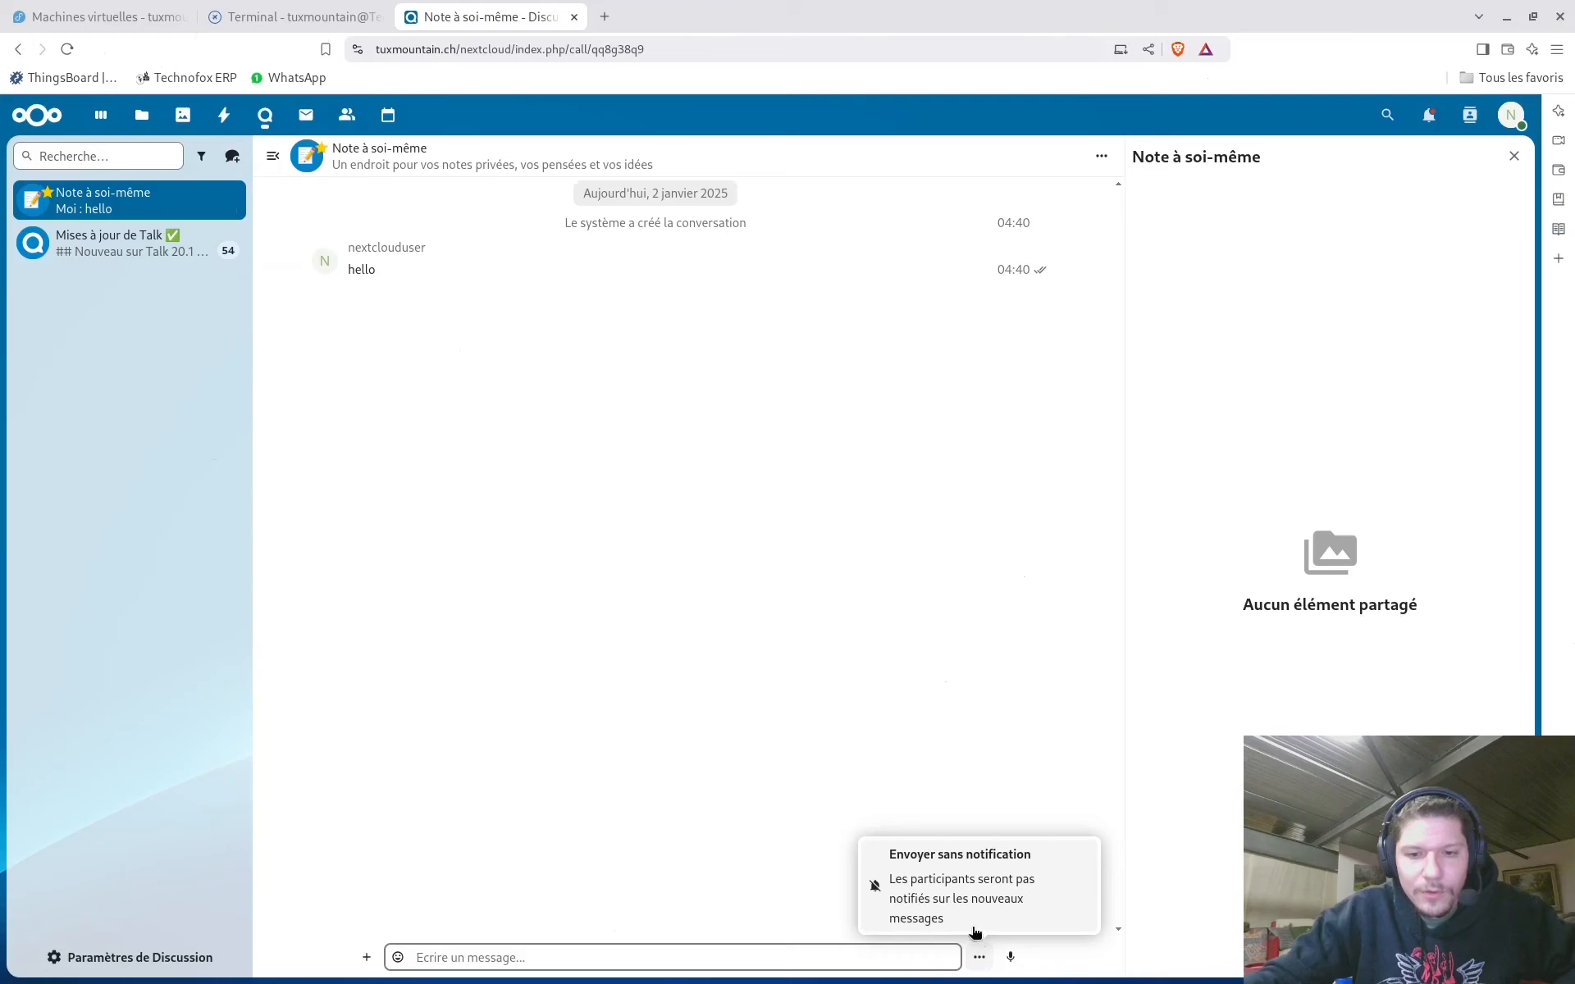
left_click(735, 844)
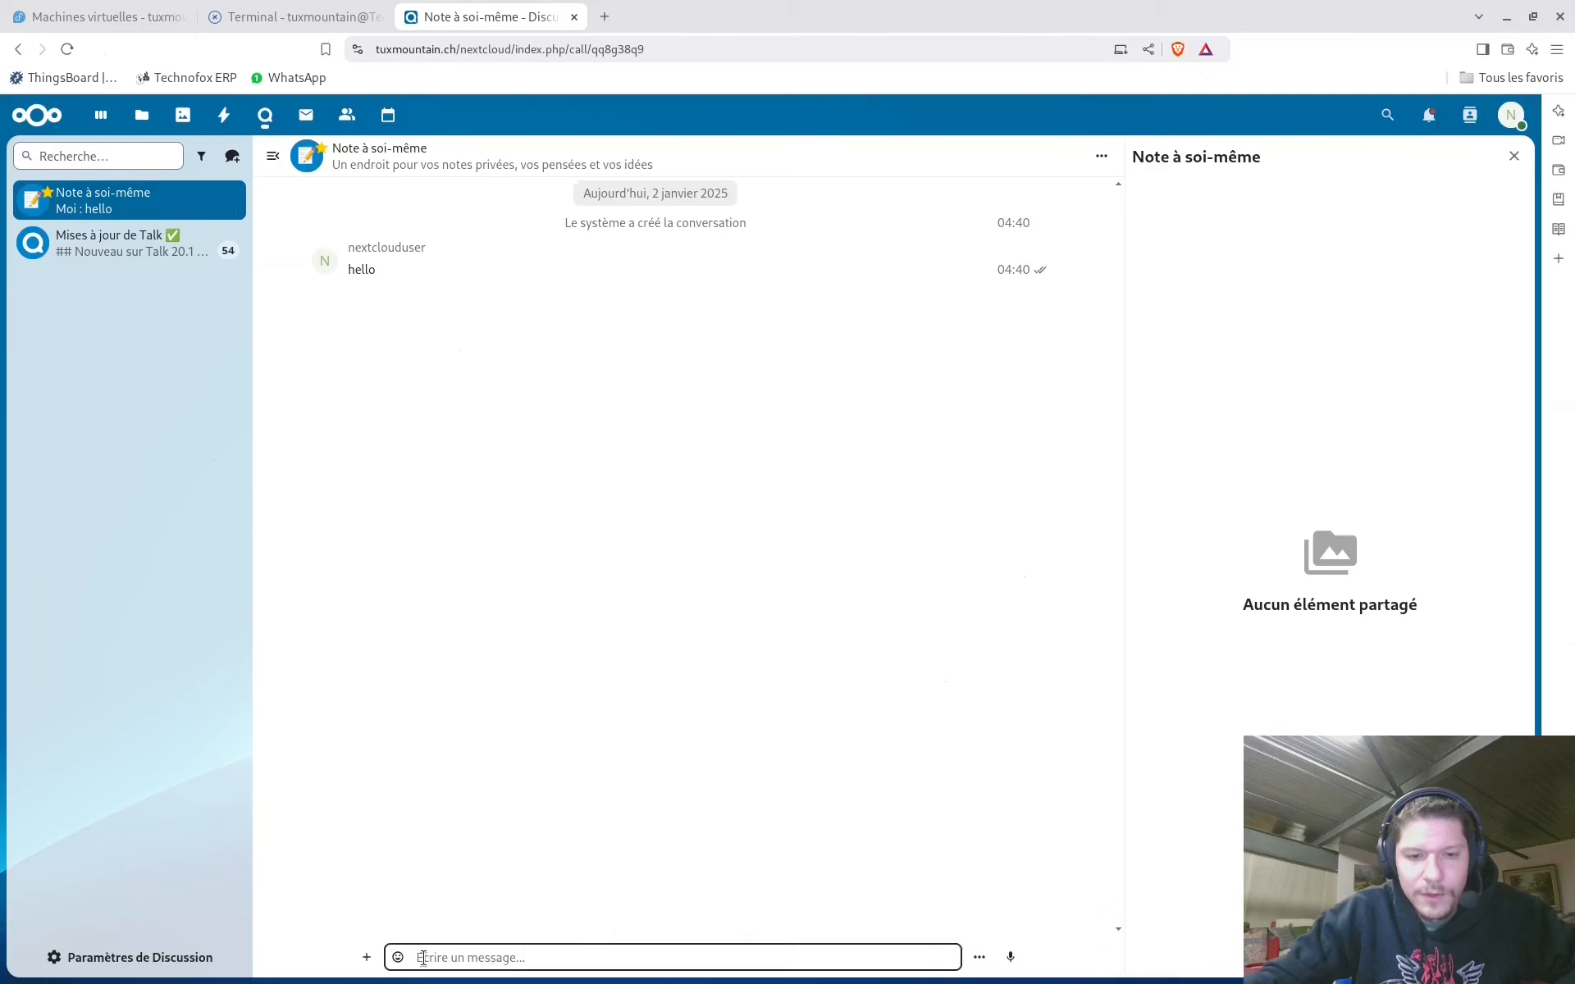
left_click(364, 958)
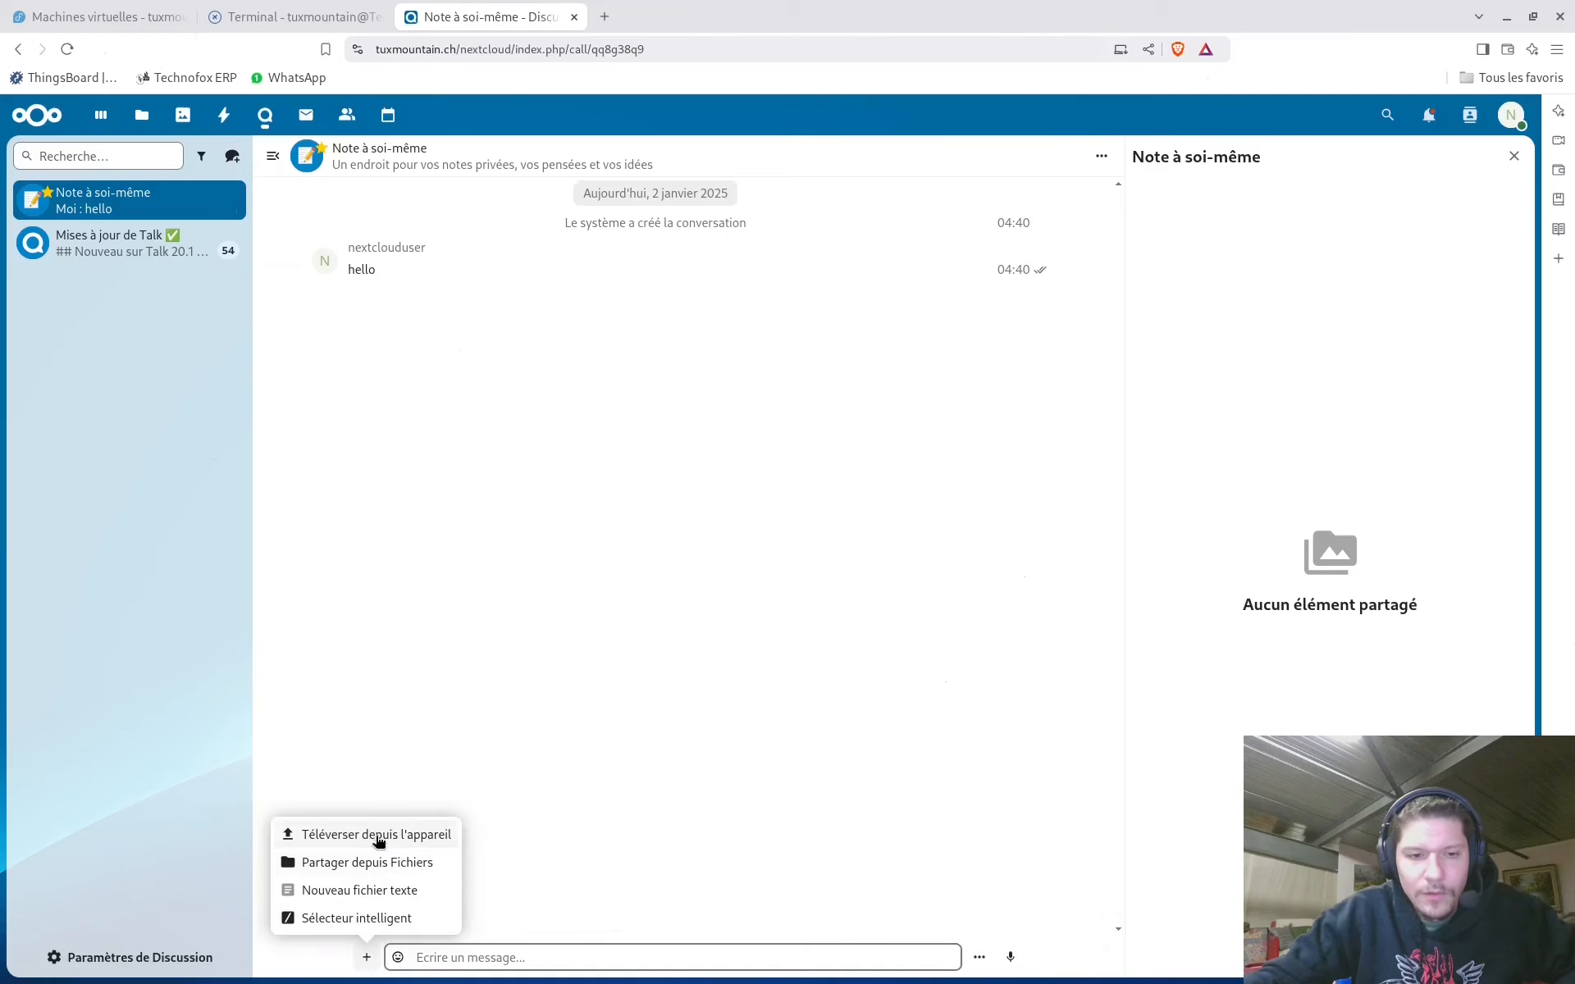
left_click(460, 752)
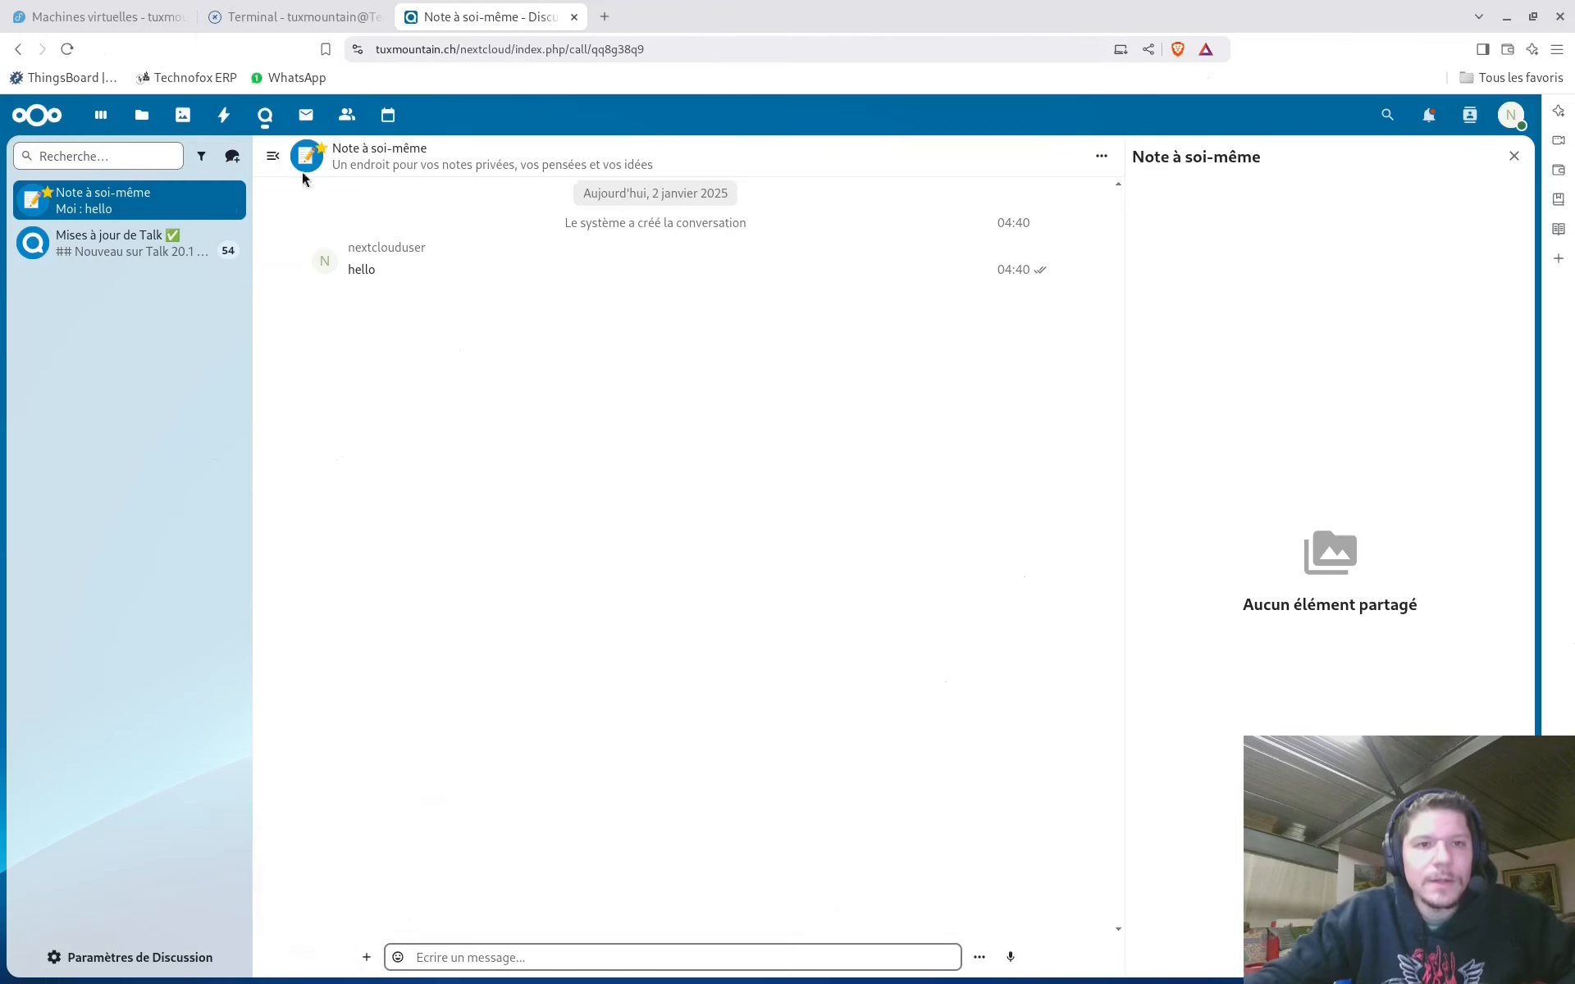
left_click(306, 115)
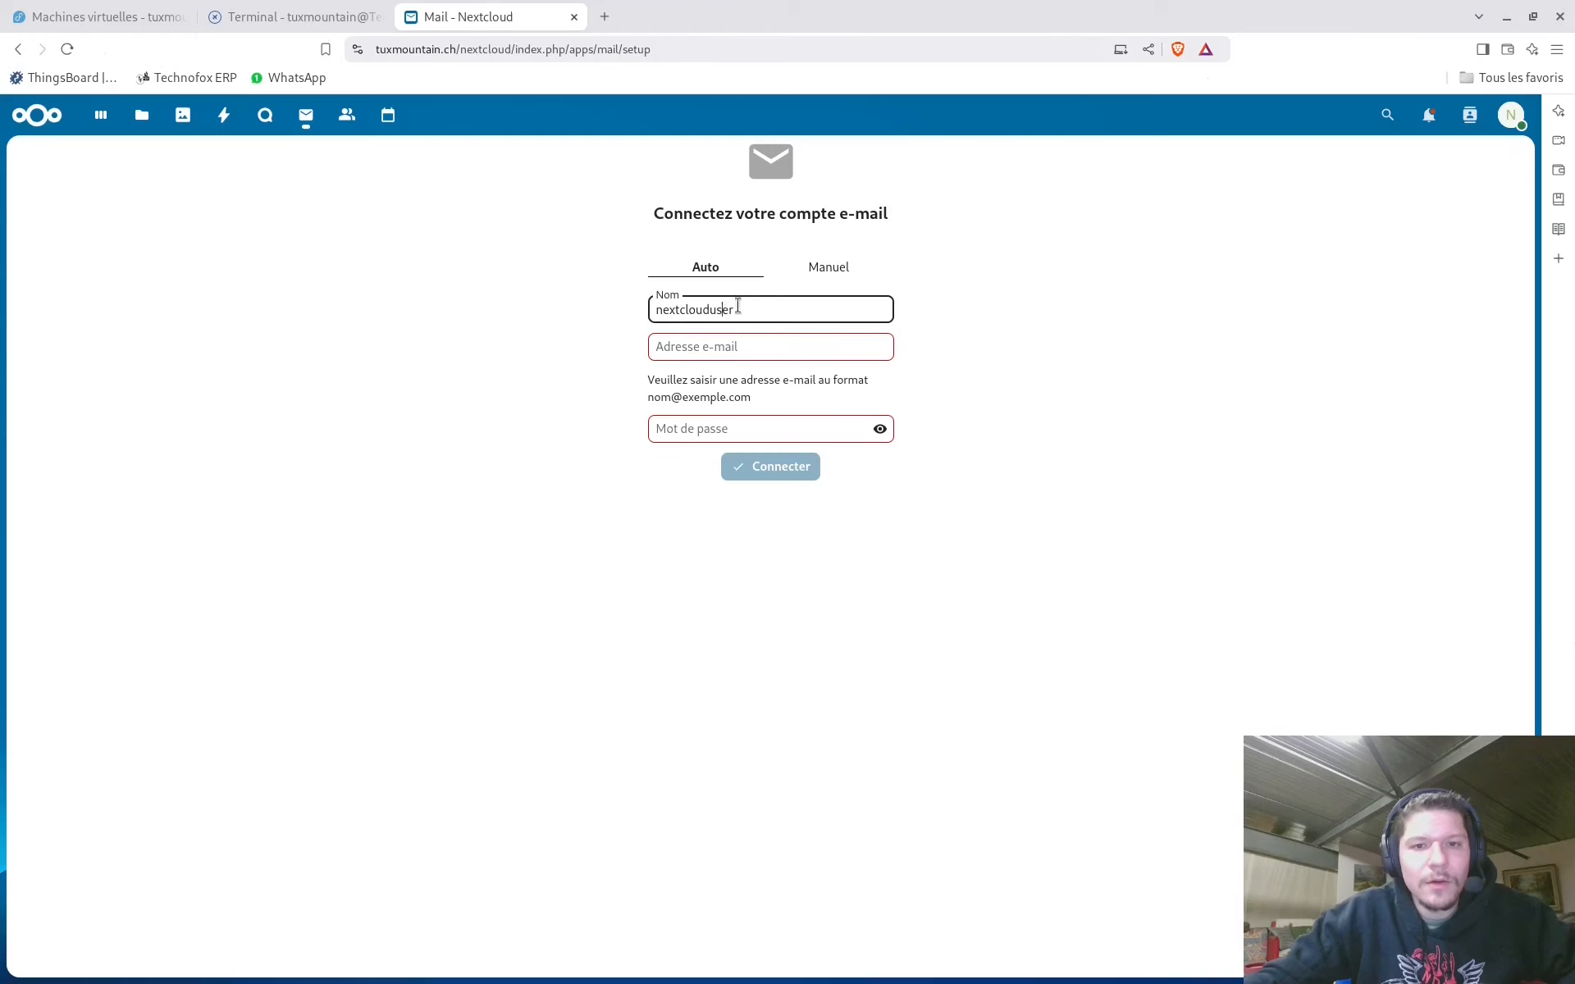
Review Mail's manual IMAP/SMTP form and the empty Contacts list, then go to Files
left_click(824, 272)
scroll(693, 265, "down", 1)
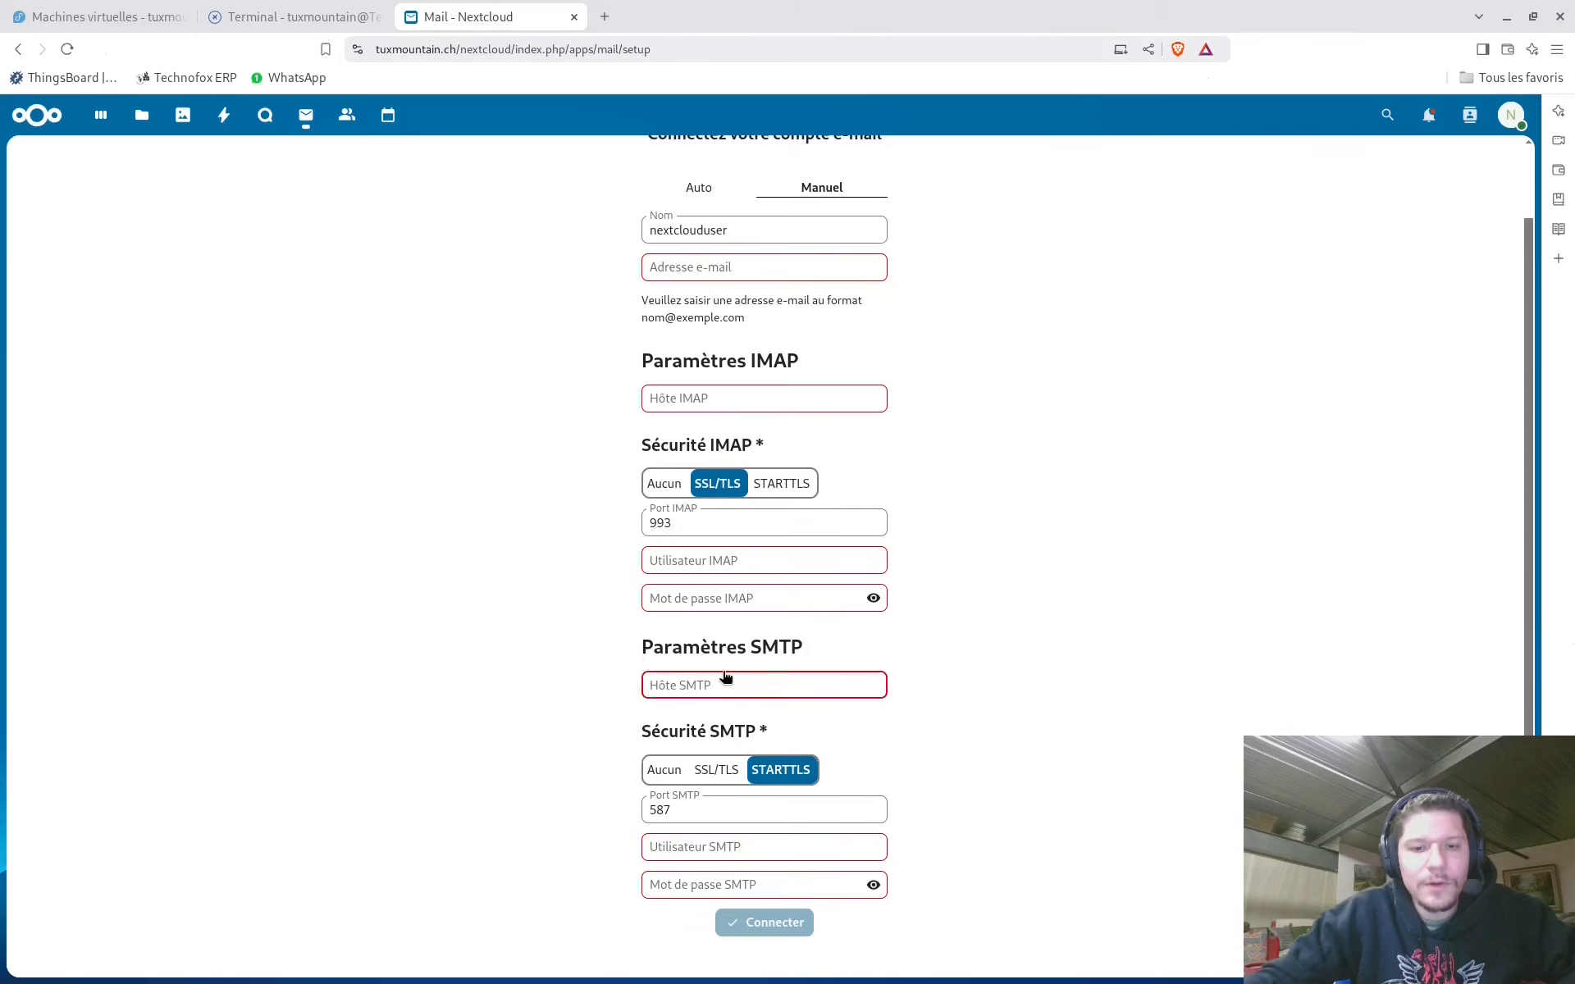
scroll(722, 667, "up", 1)
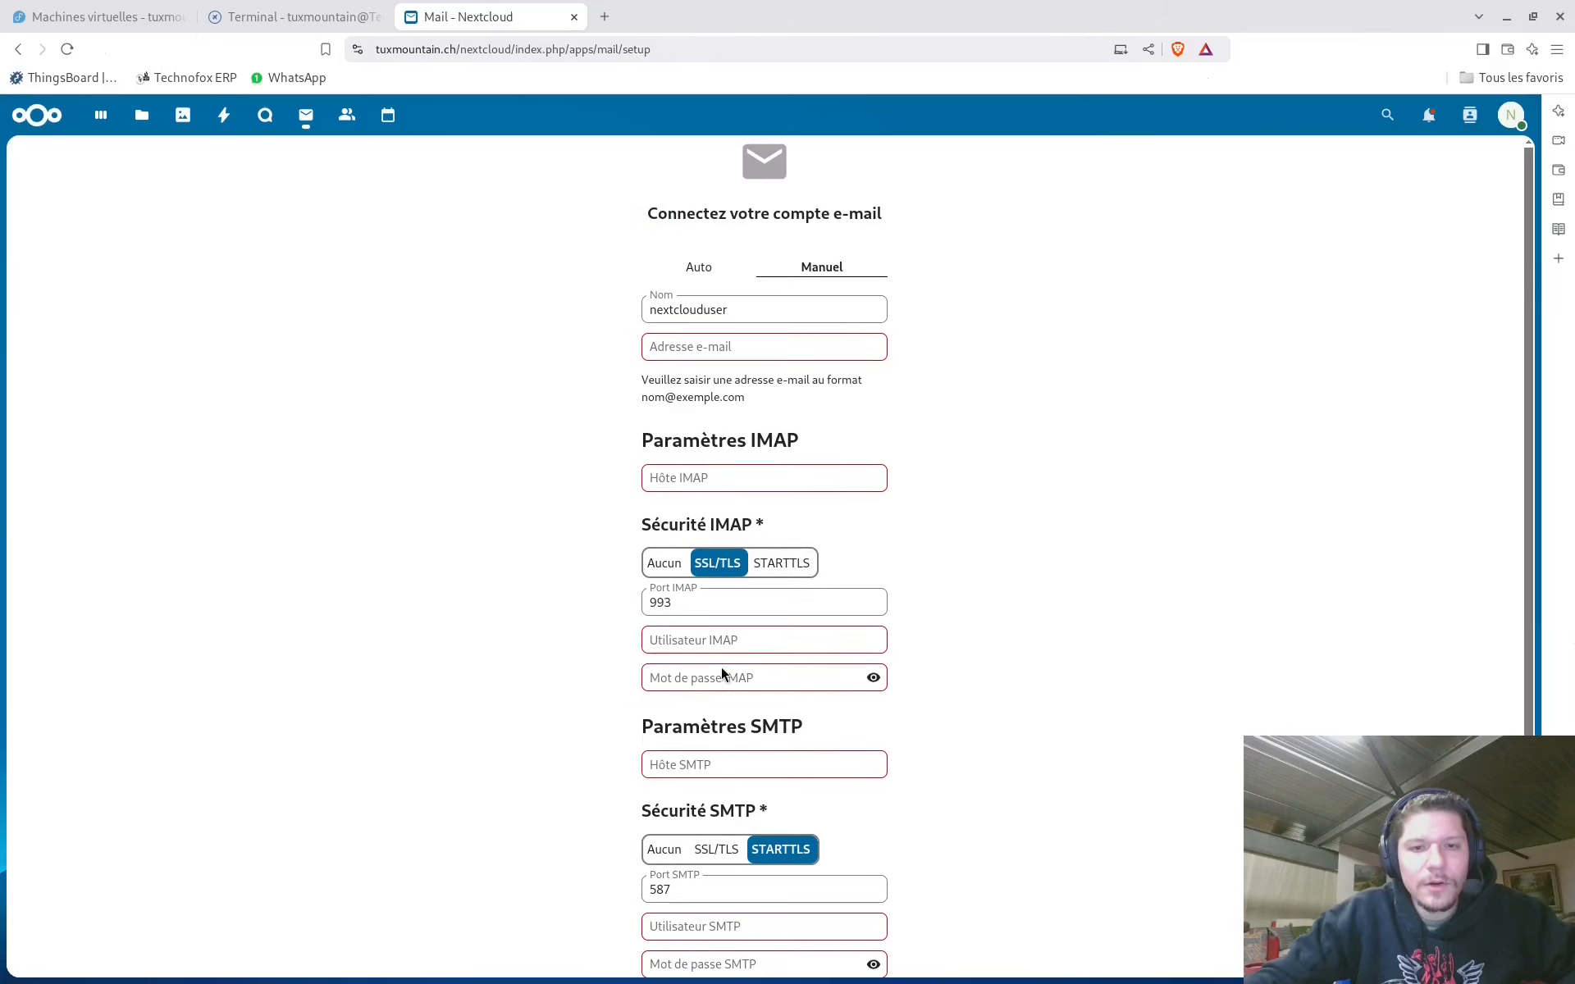
left_click(347, 119)
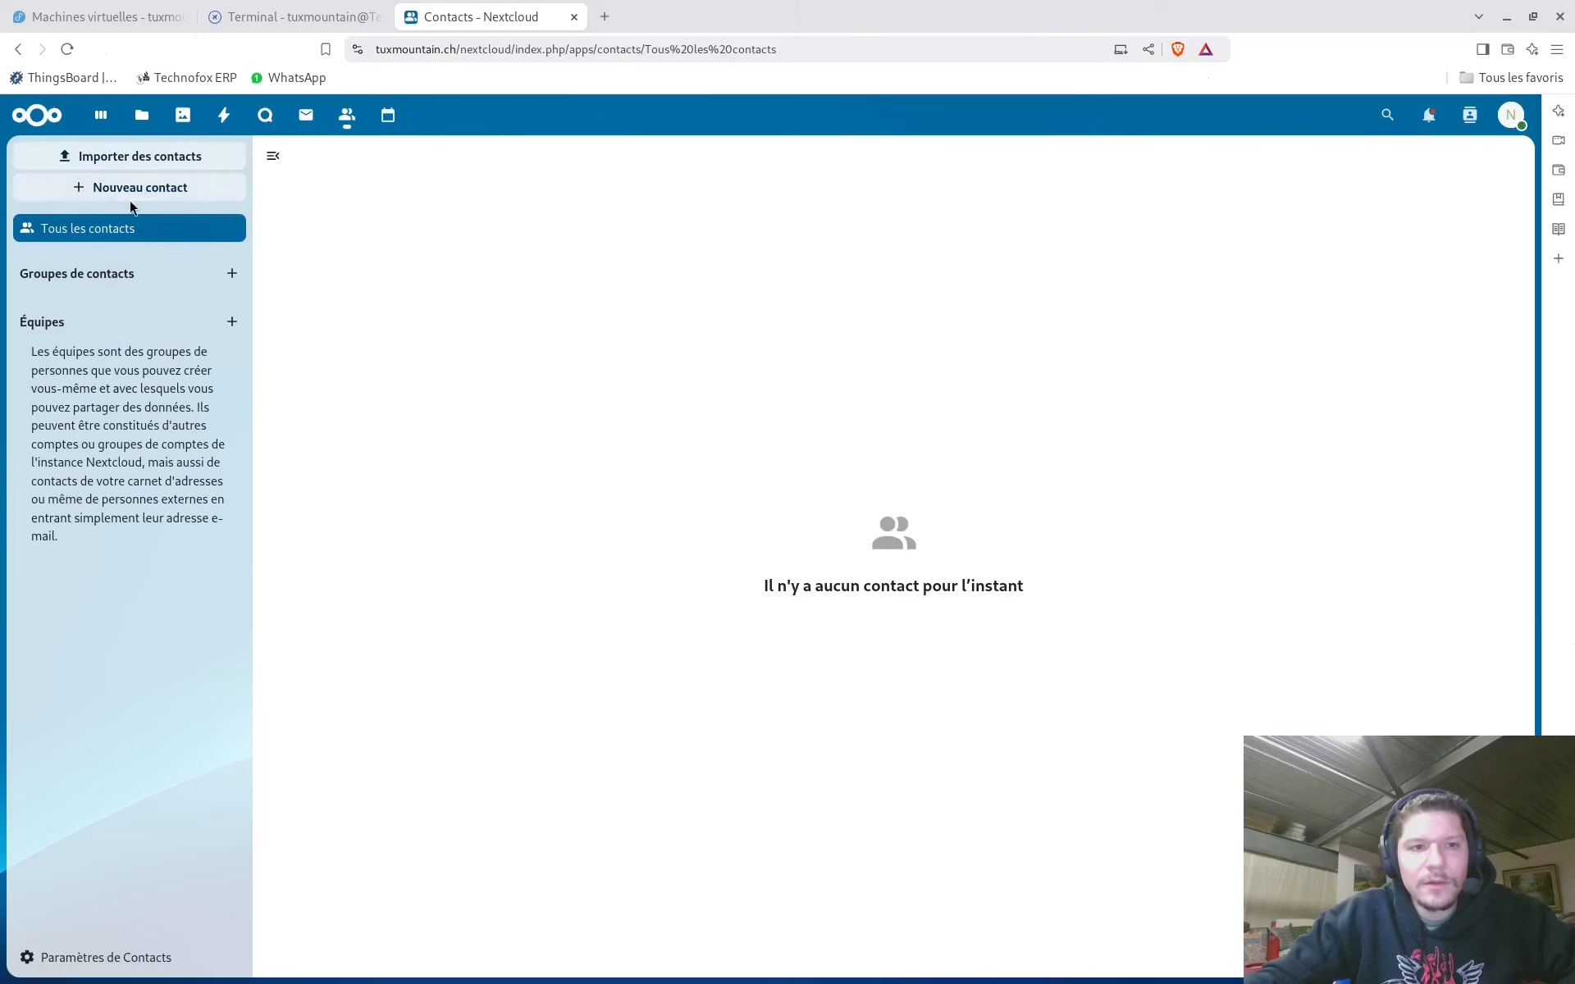
left_click(142, 115)
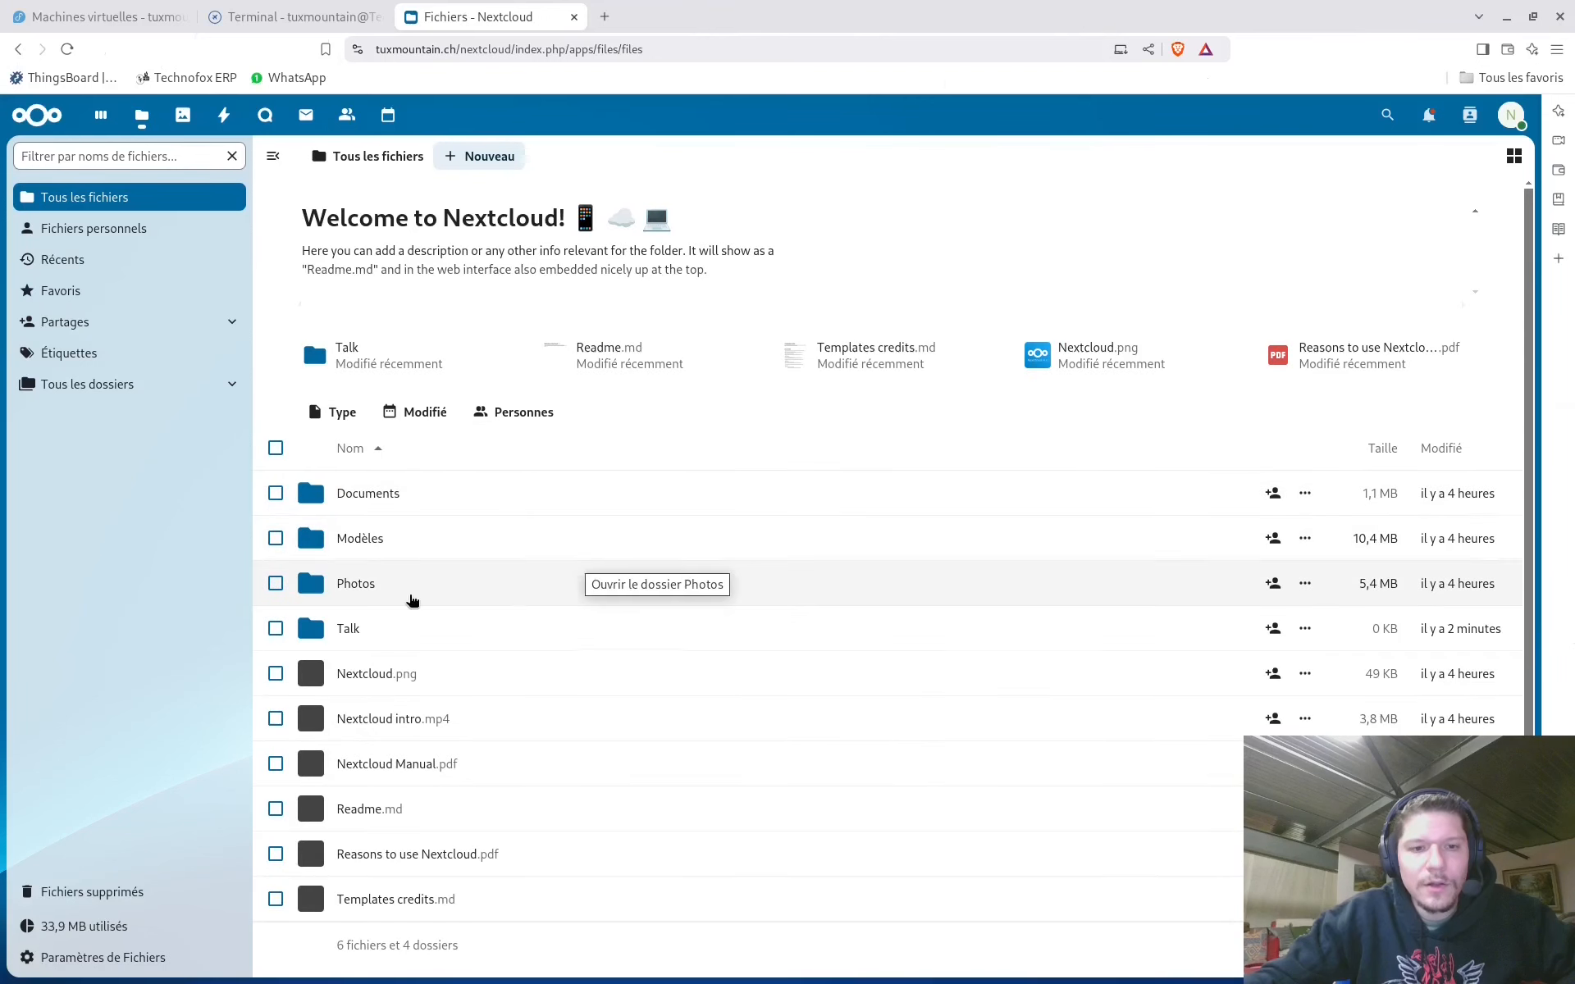
Preview Nextcloud.png and Nextcloud intro.mp4 in the viewer, then return to the file list
scroll(415, 601, "down", 3)
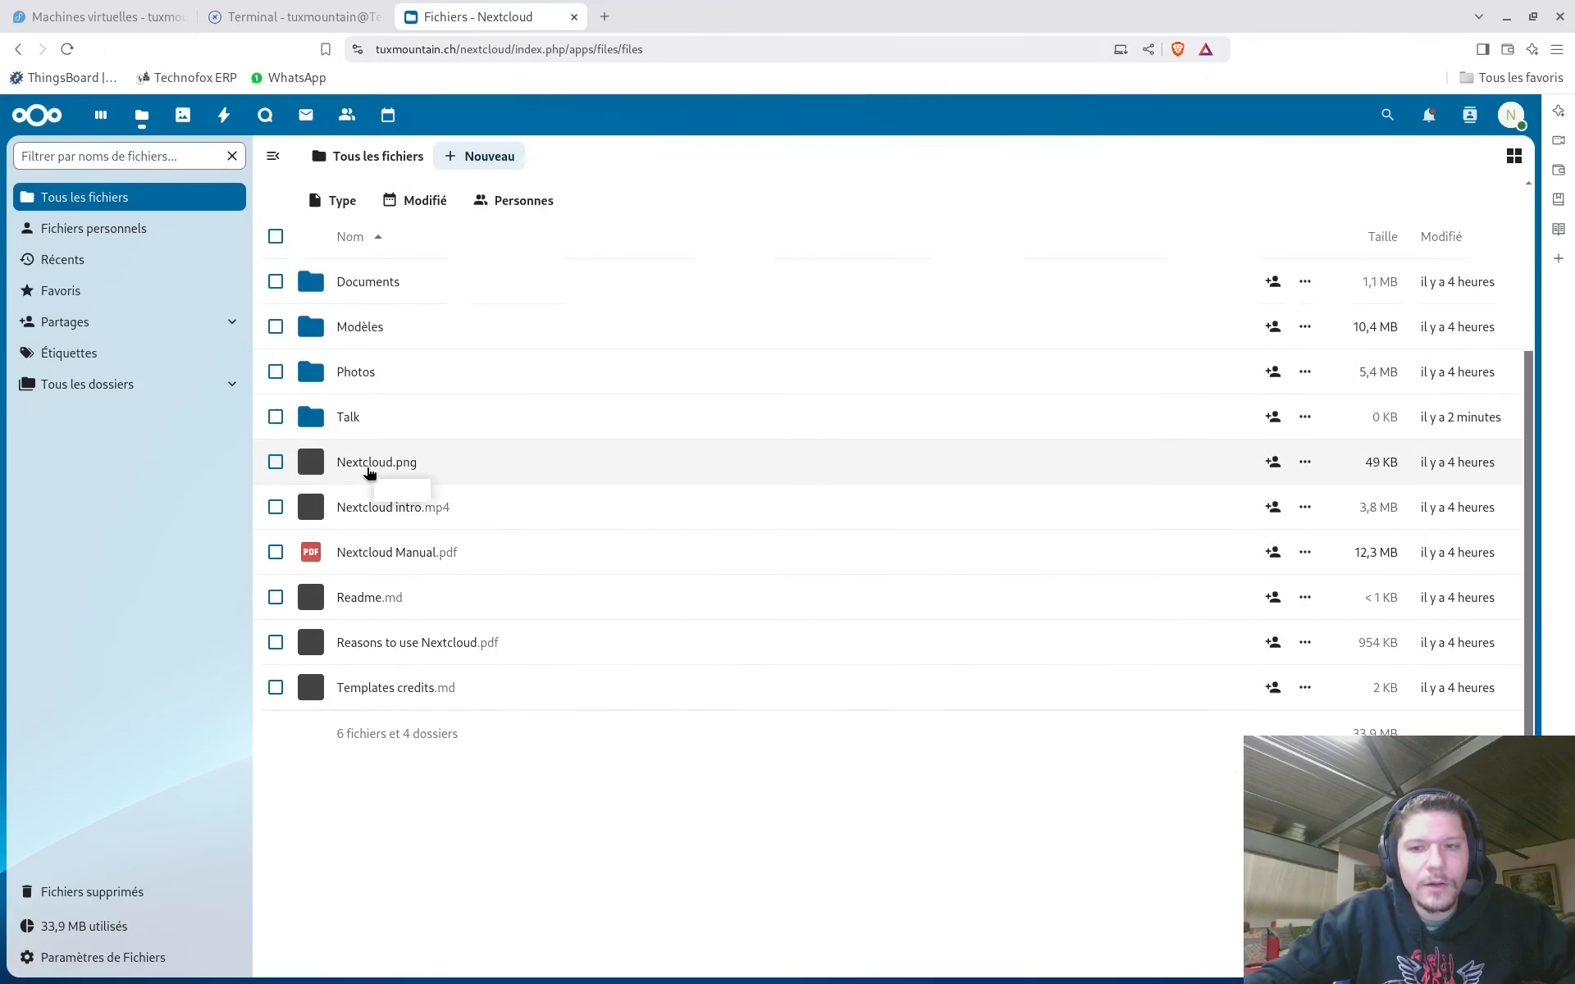
left_click(371, 473)
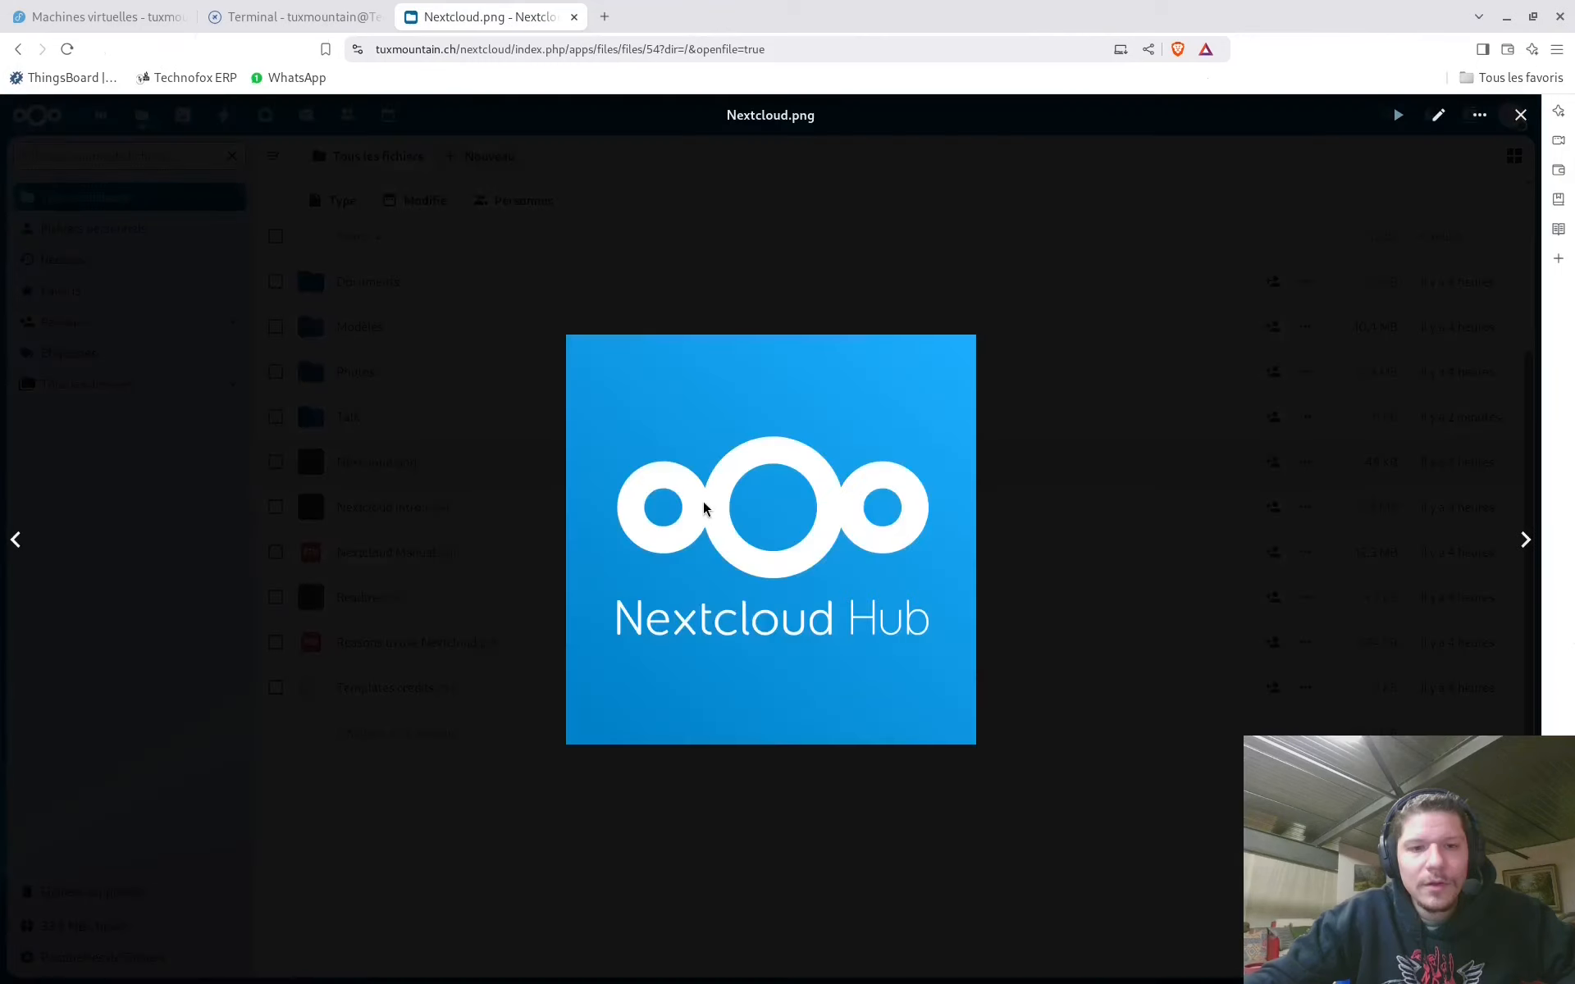
left_click(1526, 542)
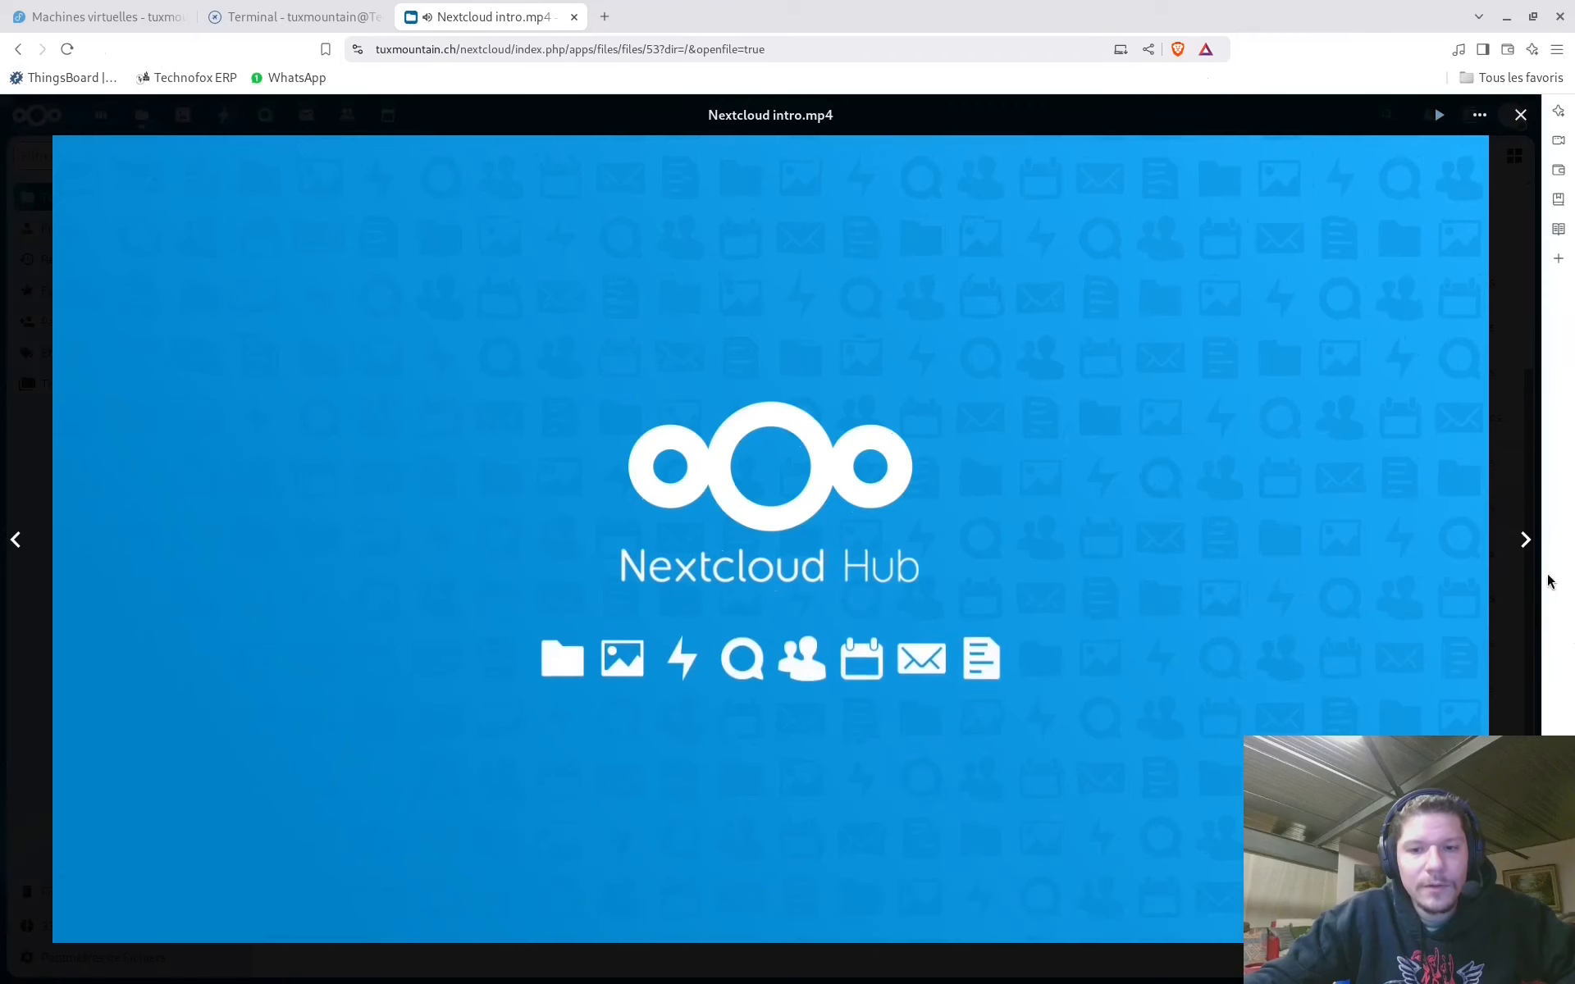
left_click(1524, 548)
left_click(1518, 116)
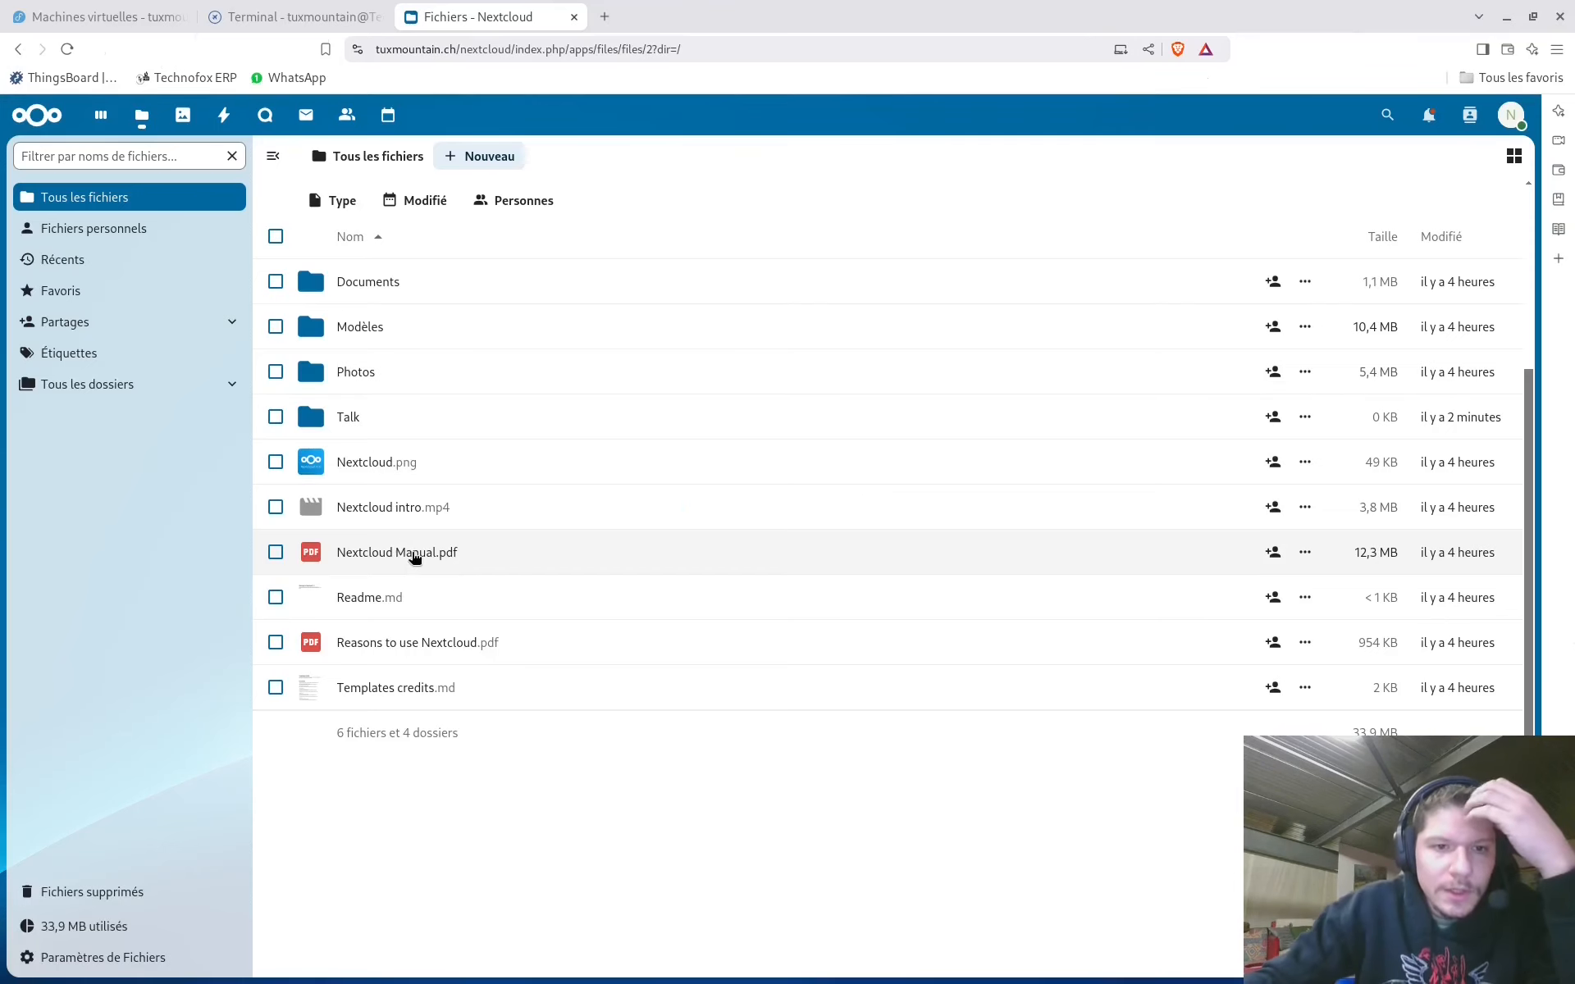
Open Documents and cancel the download of Welcome to Nextcloud Hub.docx without saving
left_click(403, 298)
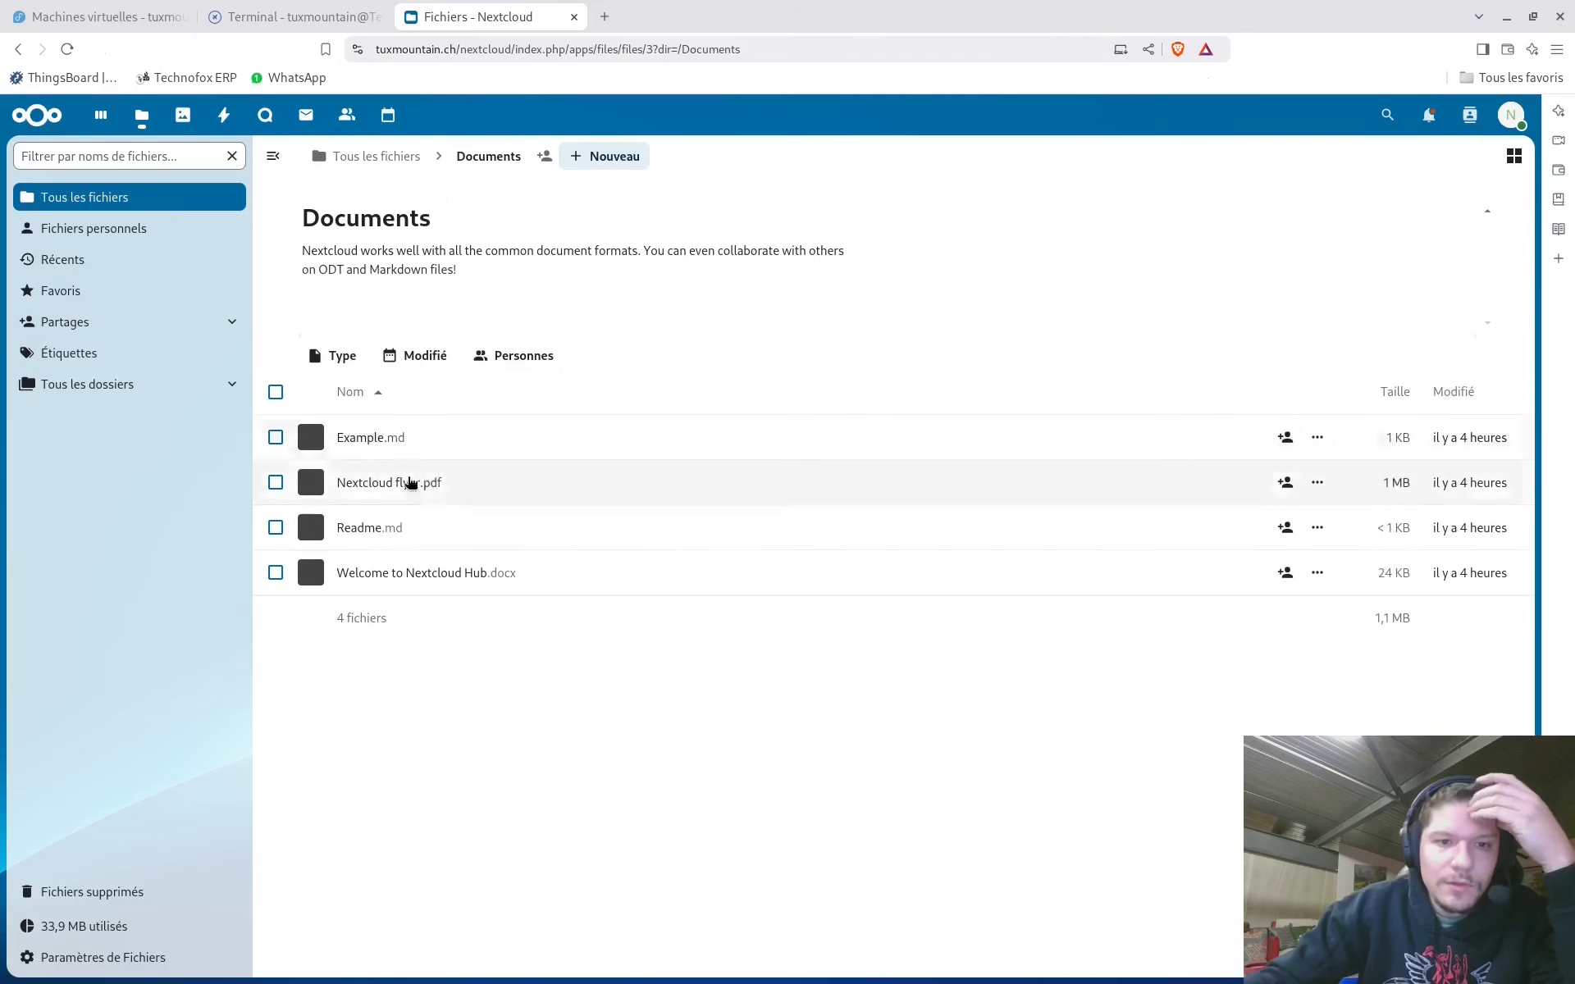
left_click(432, 585)
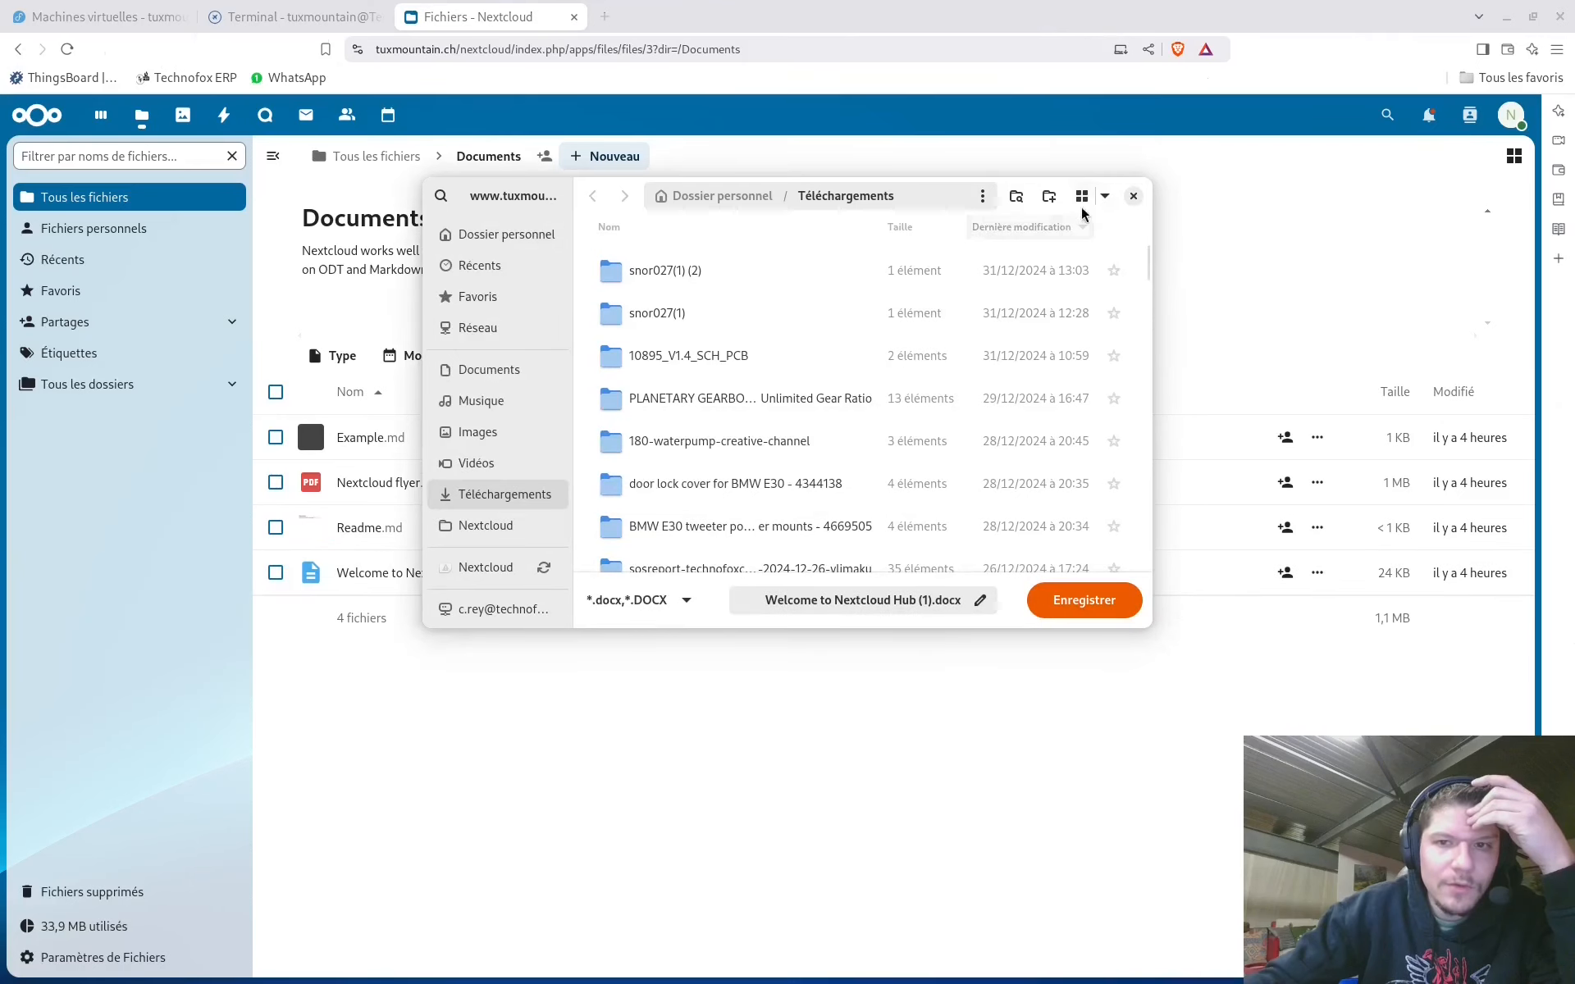
left_click(1133, 196)
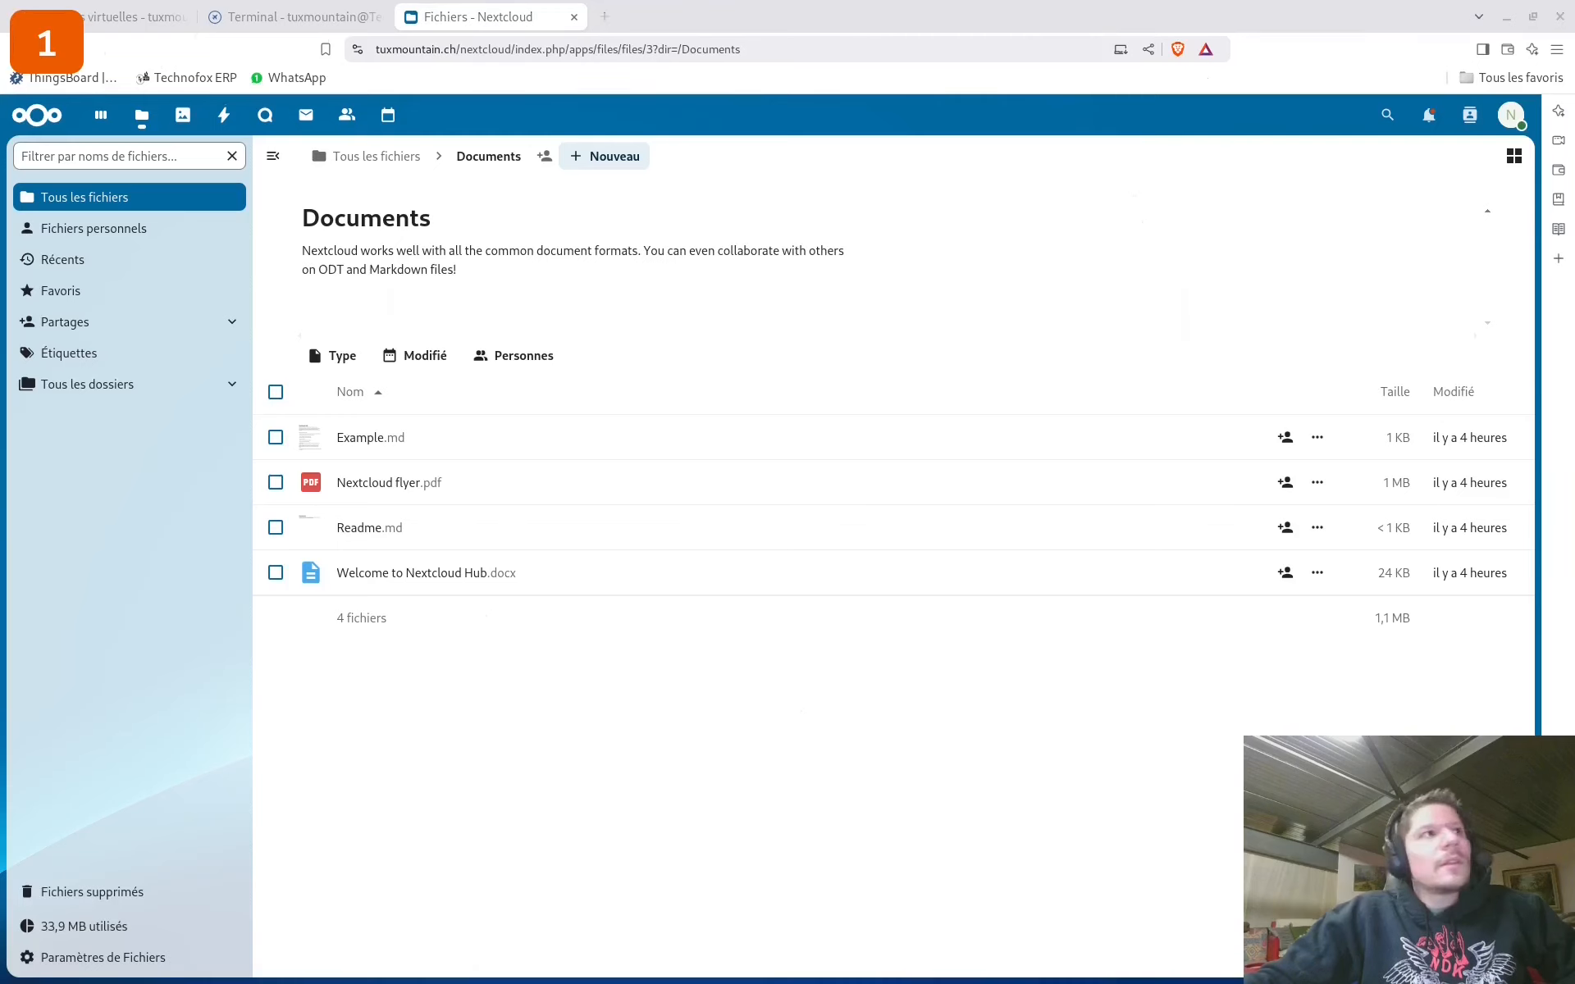
left_click_drag(338, 2, 712, 255)
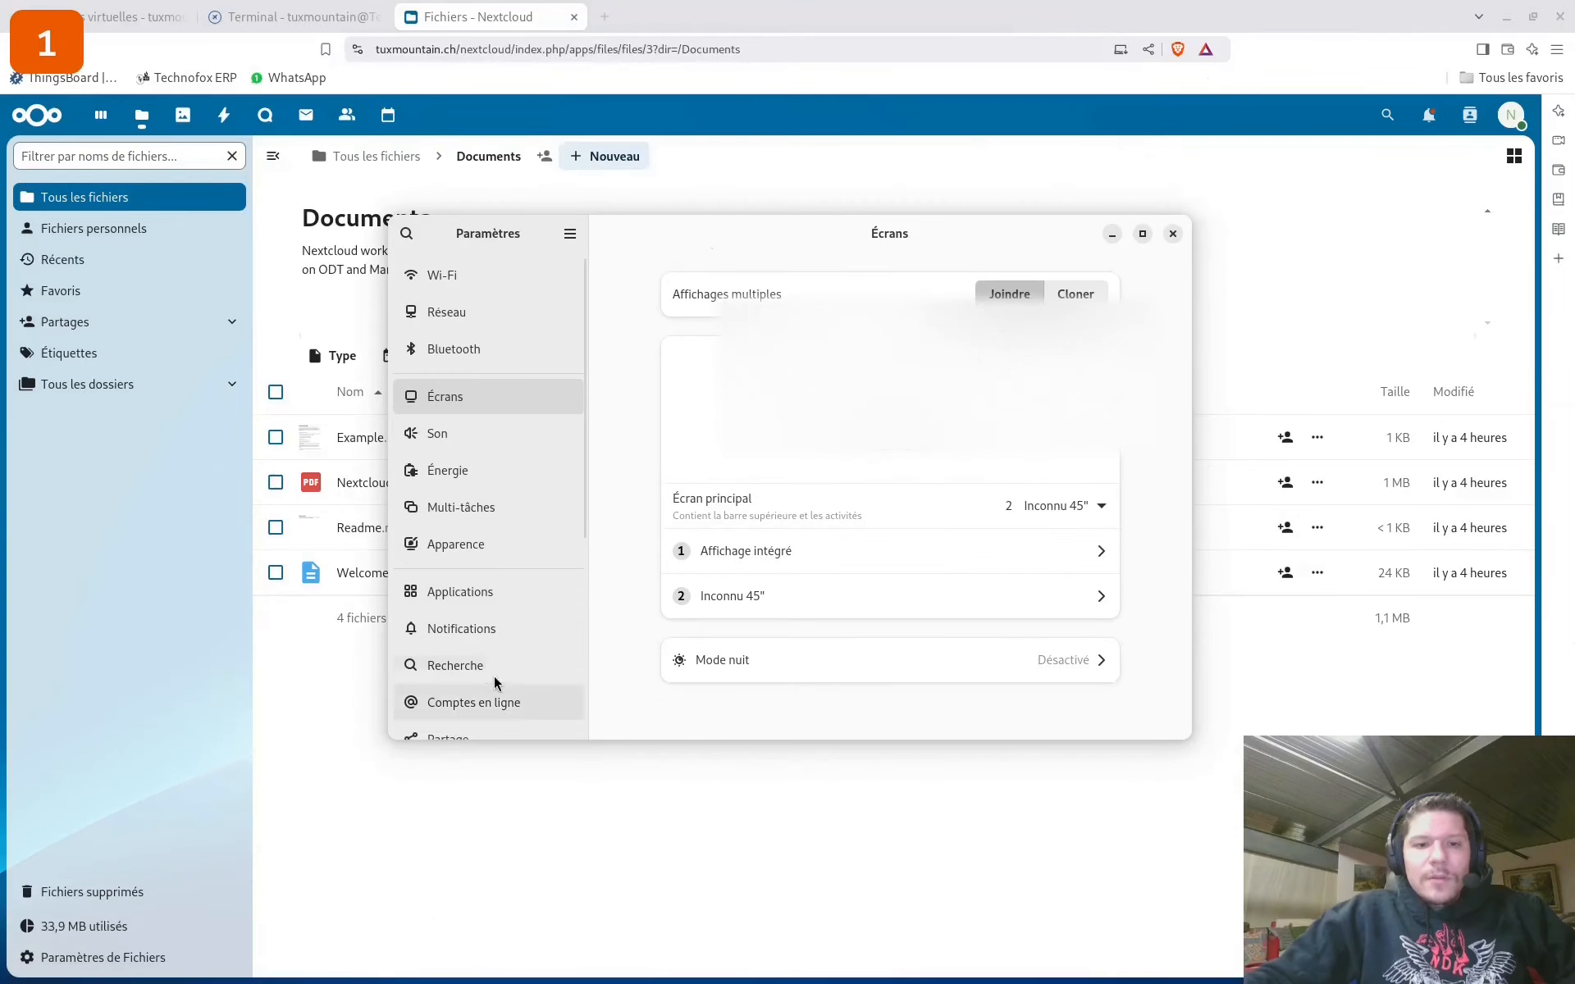
scroll(486, 583, "down", 5)
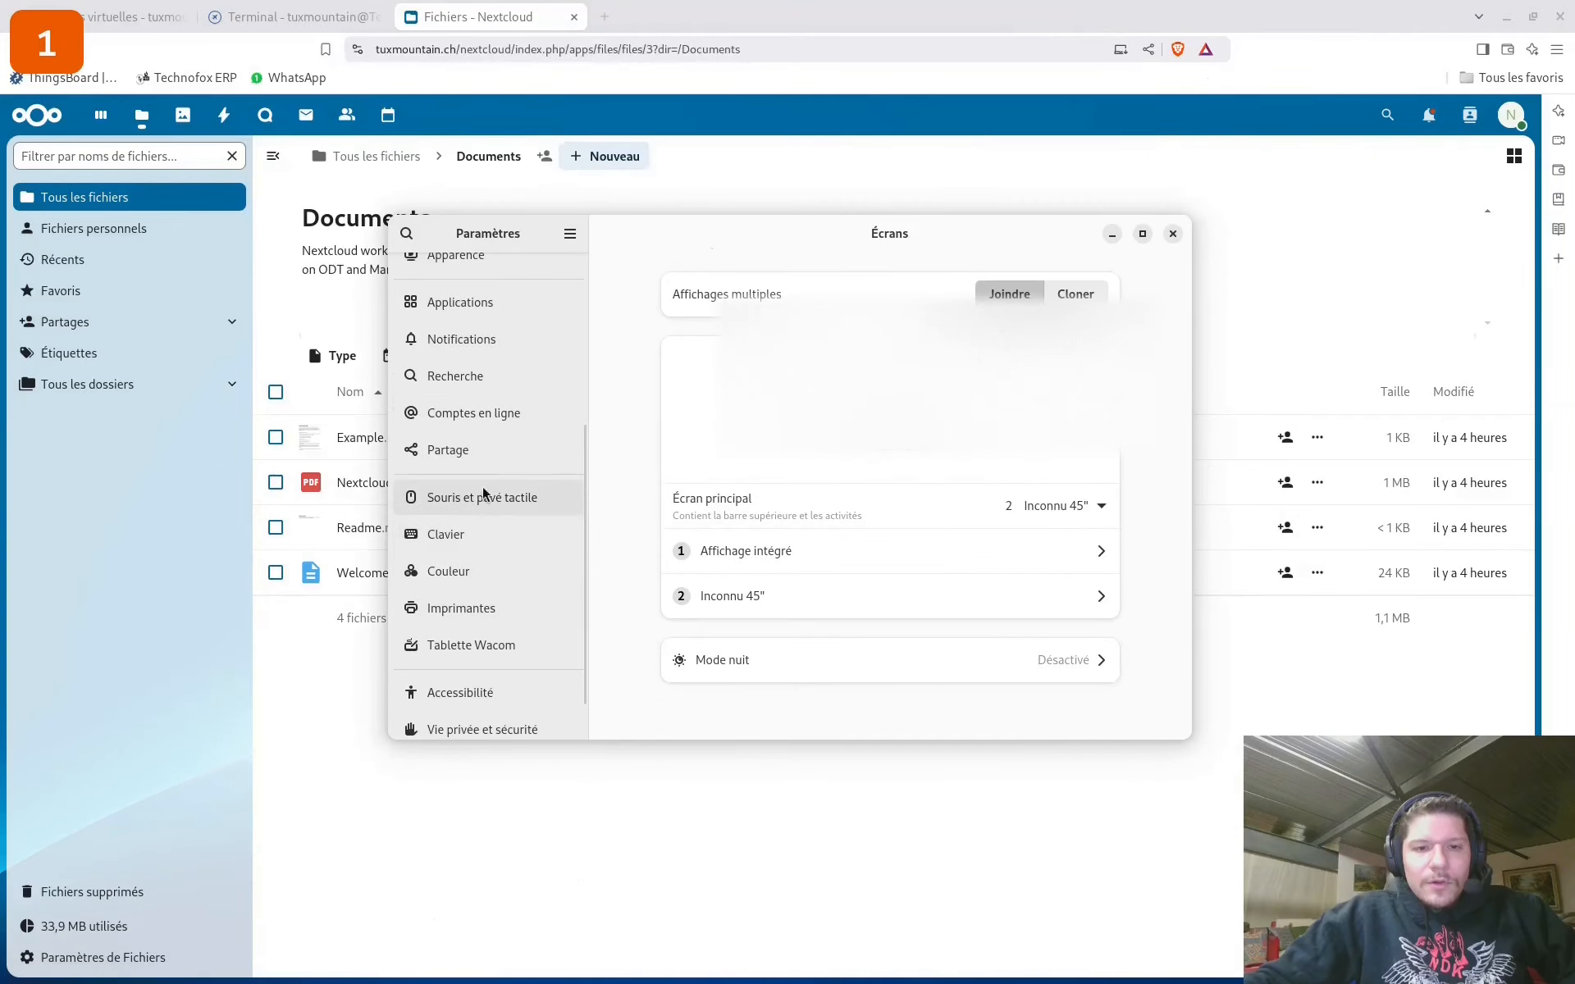
left_click(470, 413)
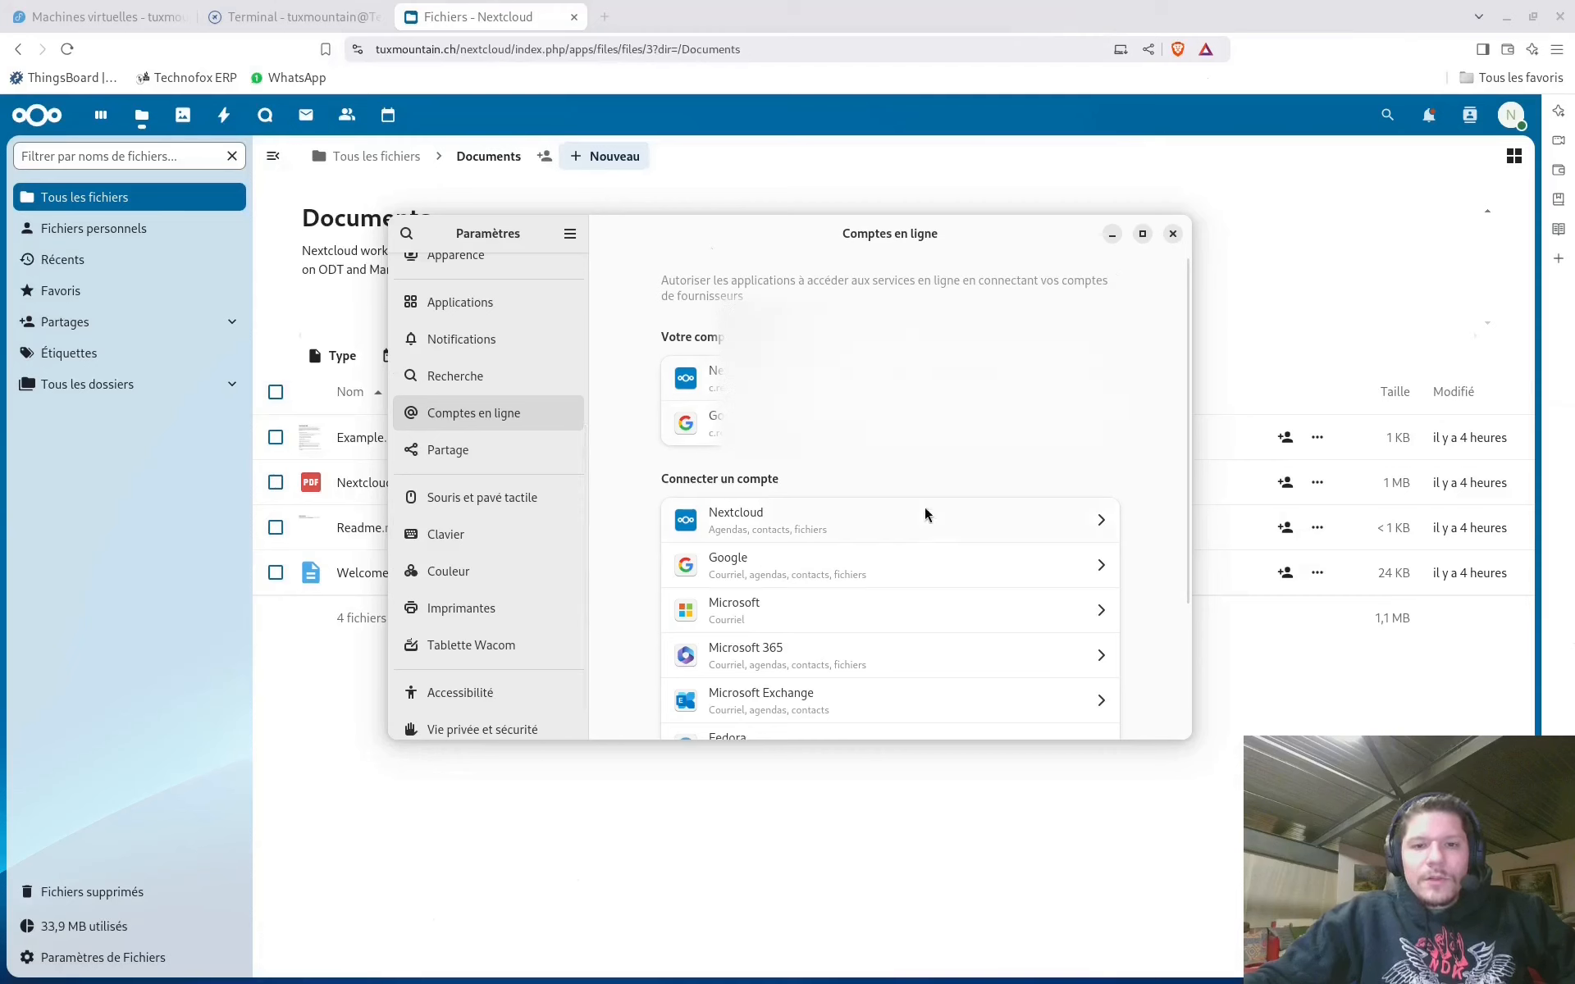
scroll(755, 537, "down", 3)
scroll(638, 562, "up", 3)
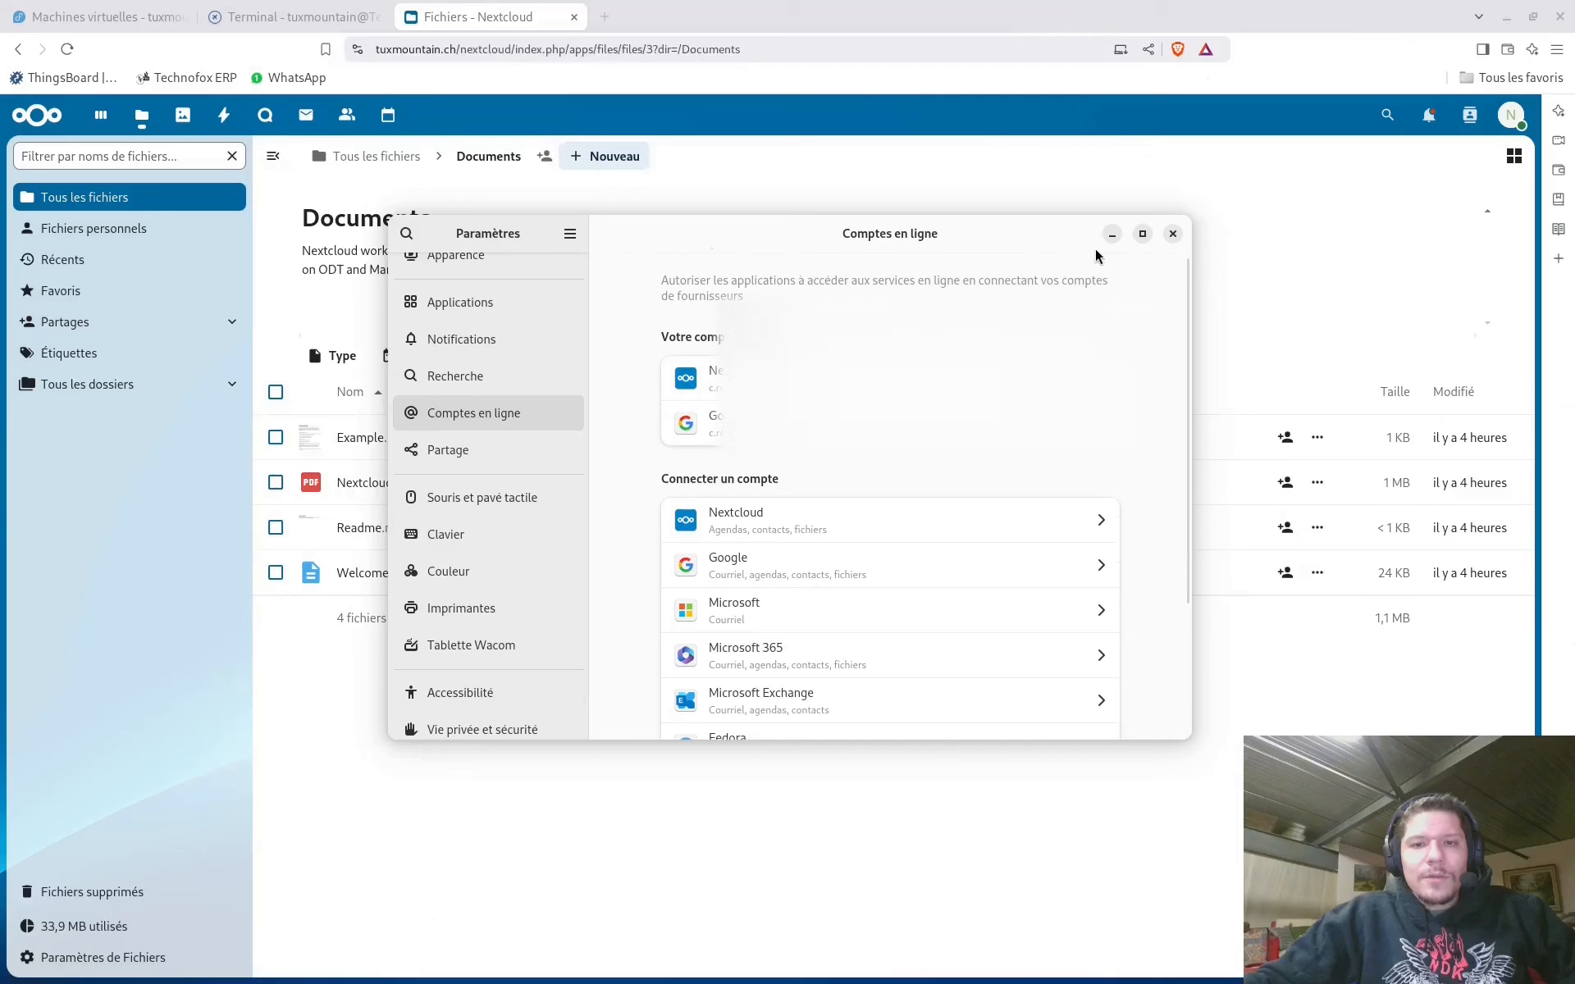
left_click(1173, 235)
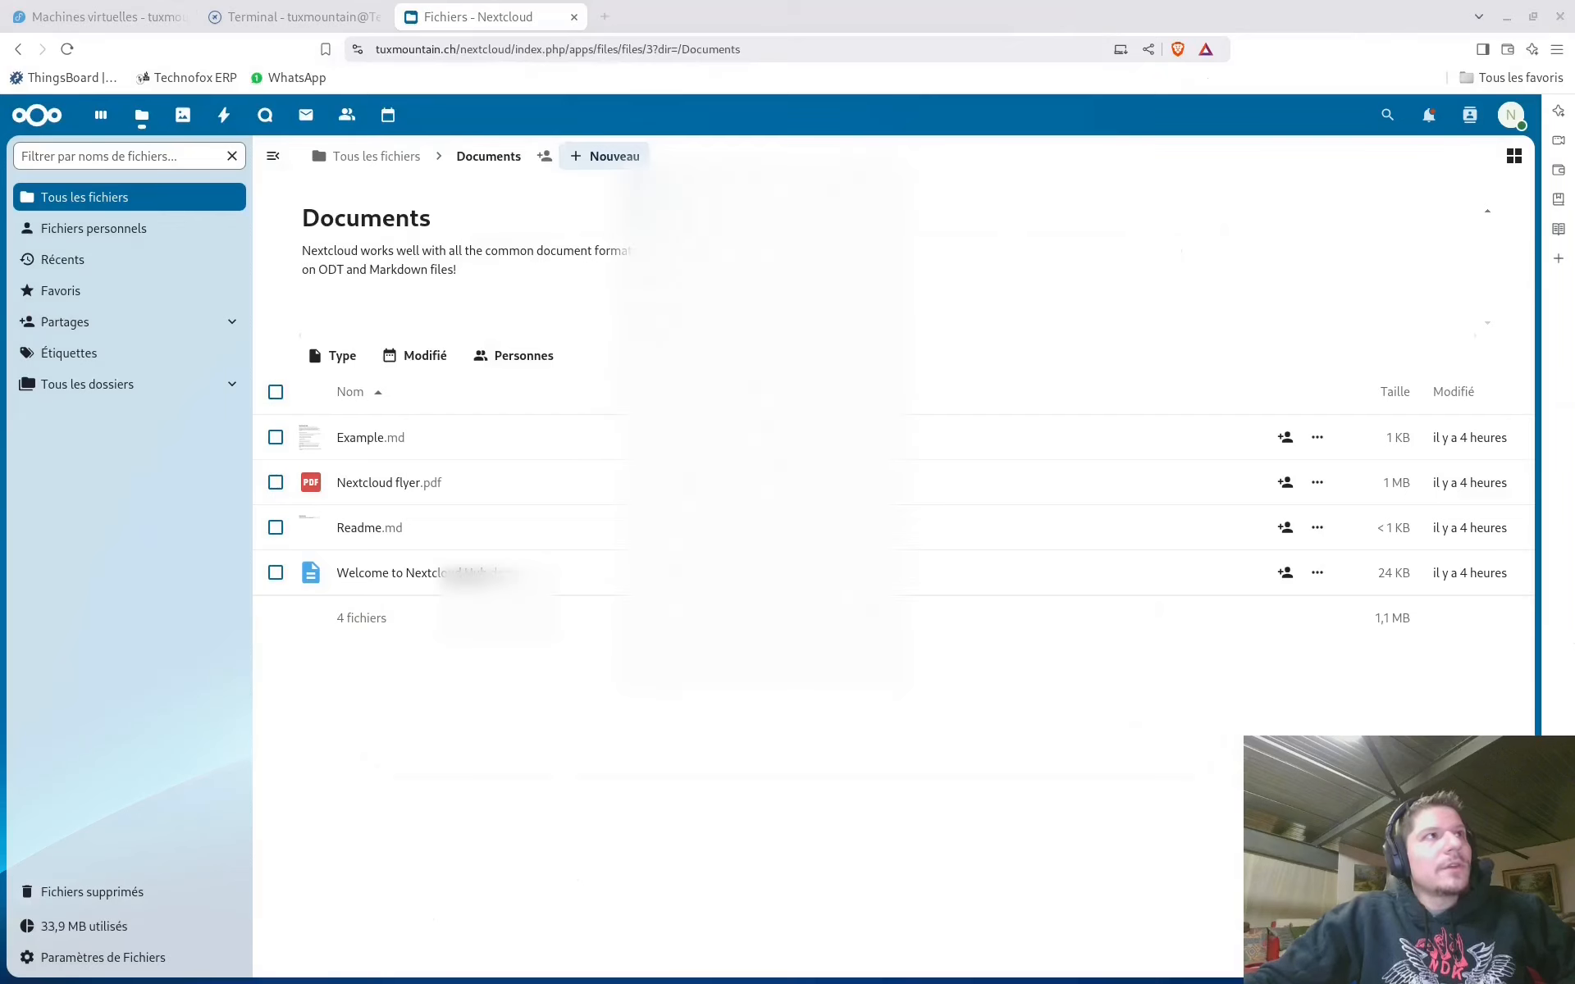
left_click_drag(493, 0, 581, 129)
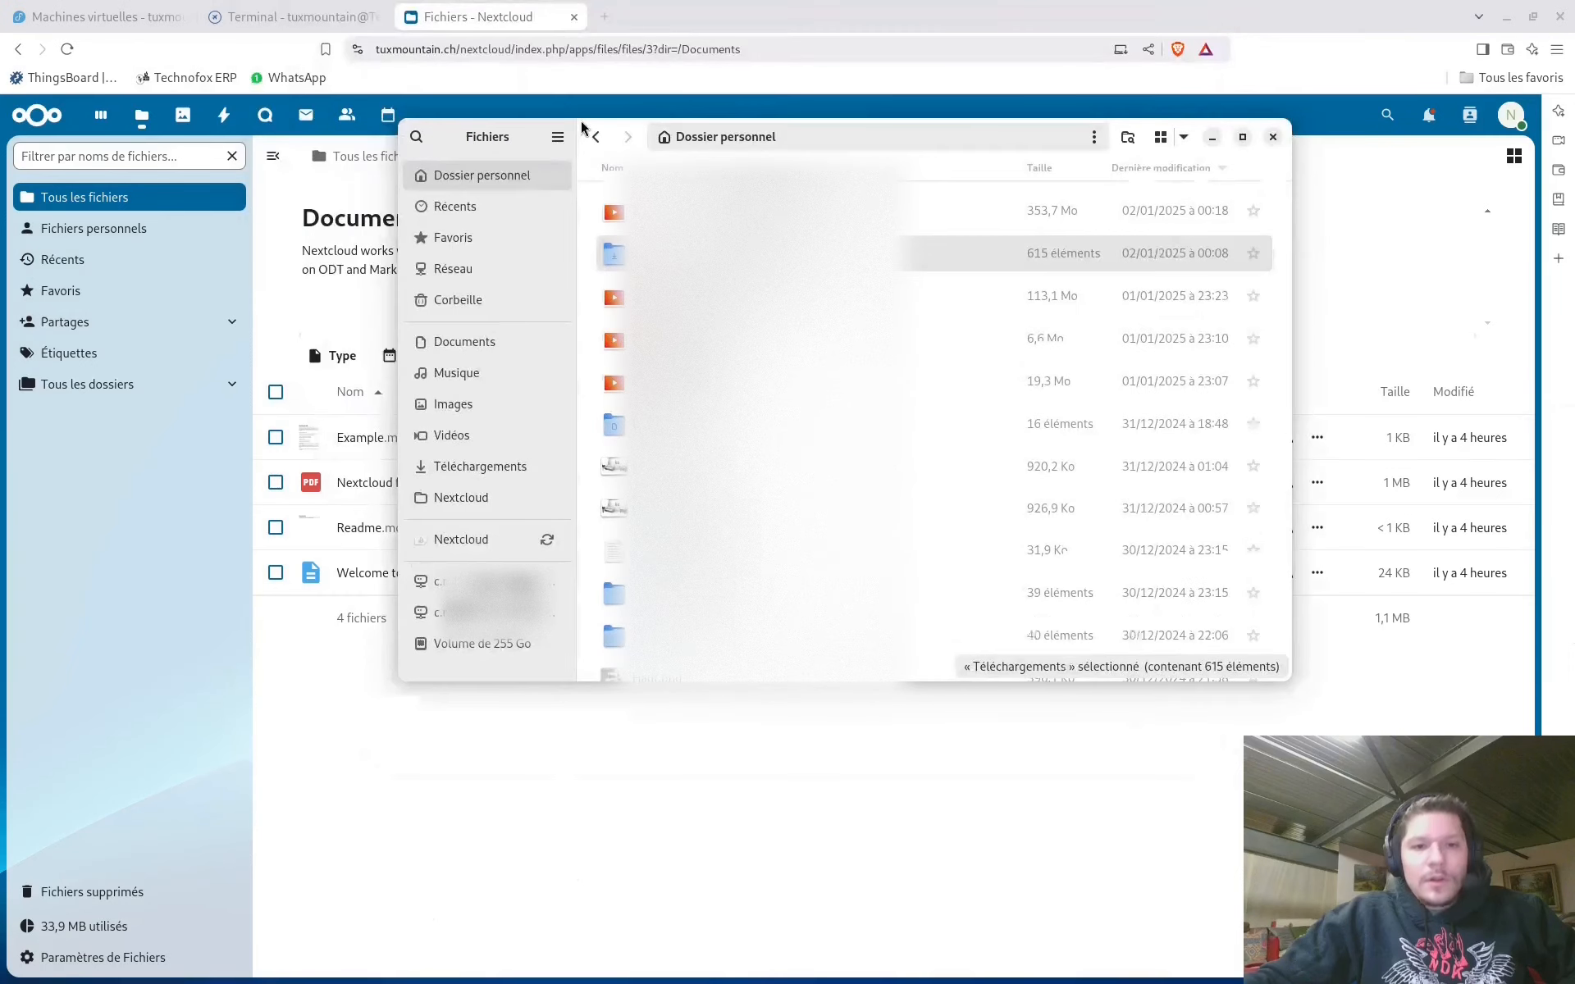
left_click(471, 545)
scroll(771, 370, "down", 2)
scroll(771, 410, "up", 2)
left_click(754, 297)
double_click(755, 297)
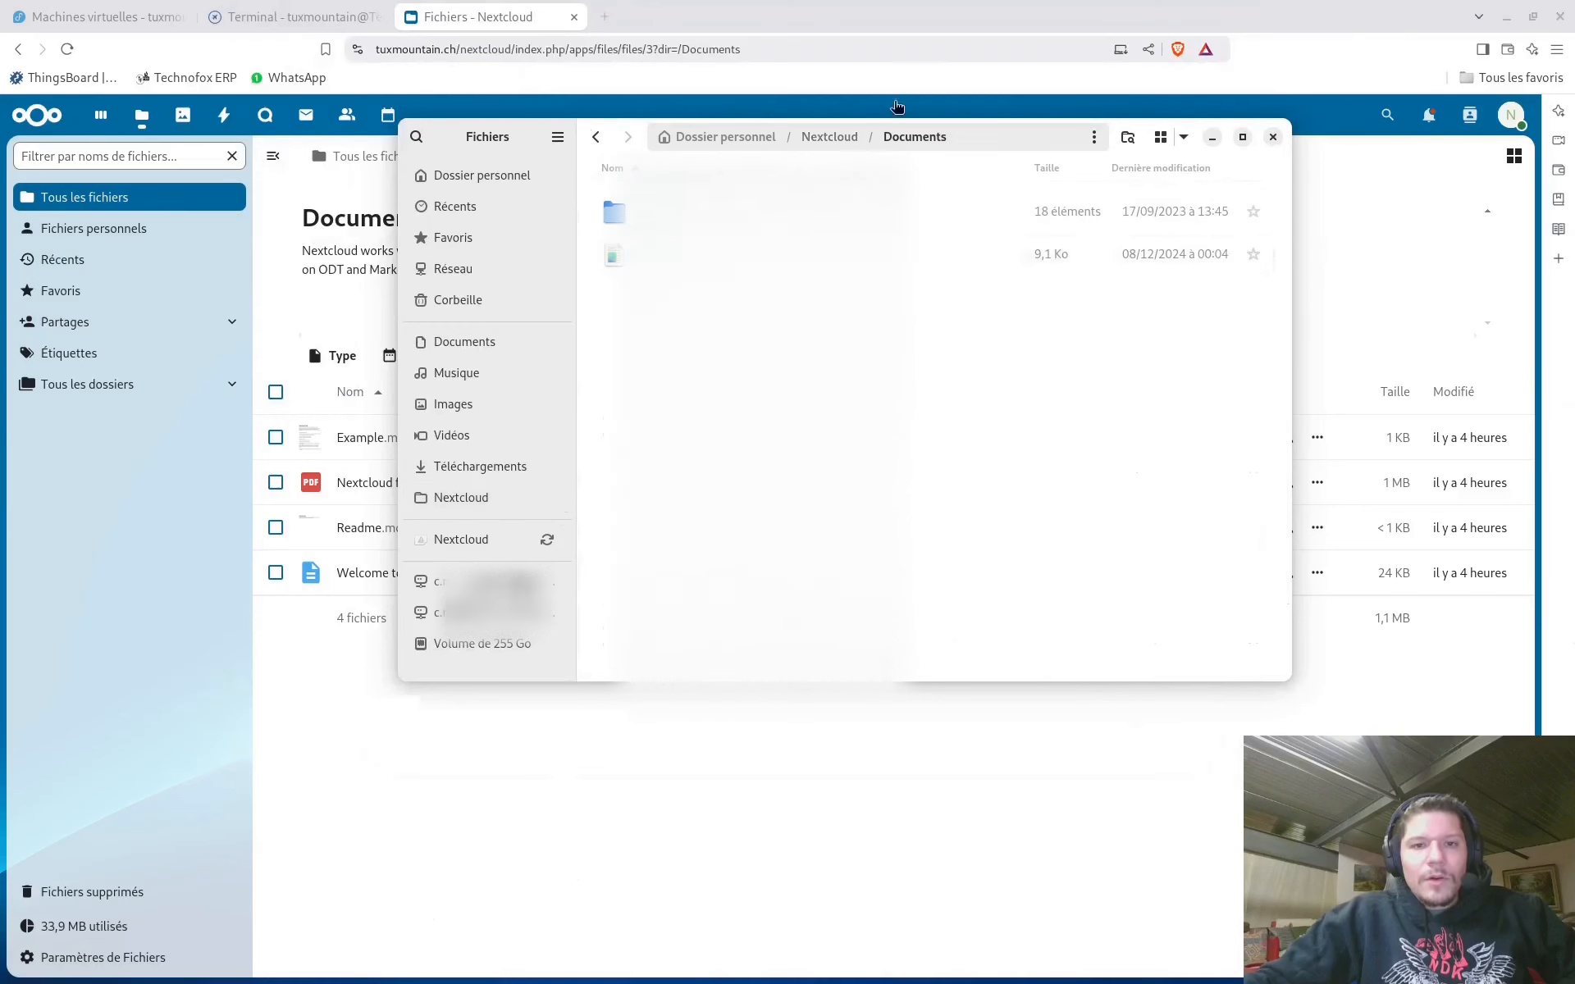
left_click(1270, 138)
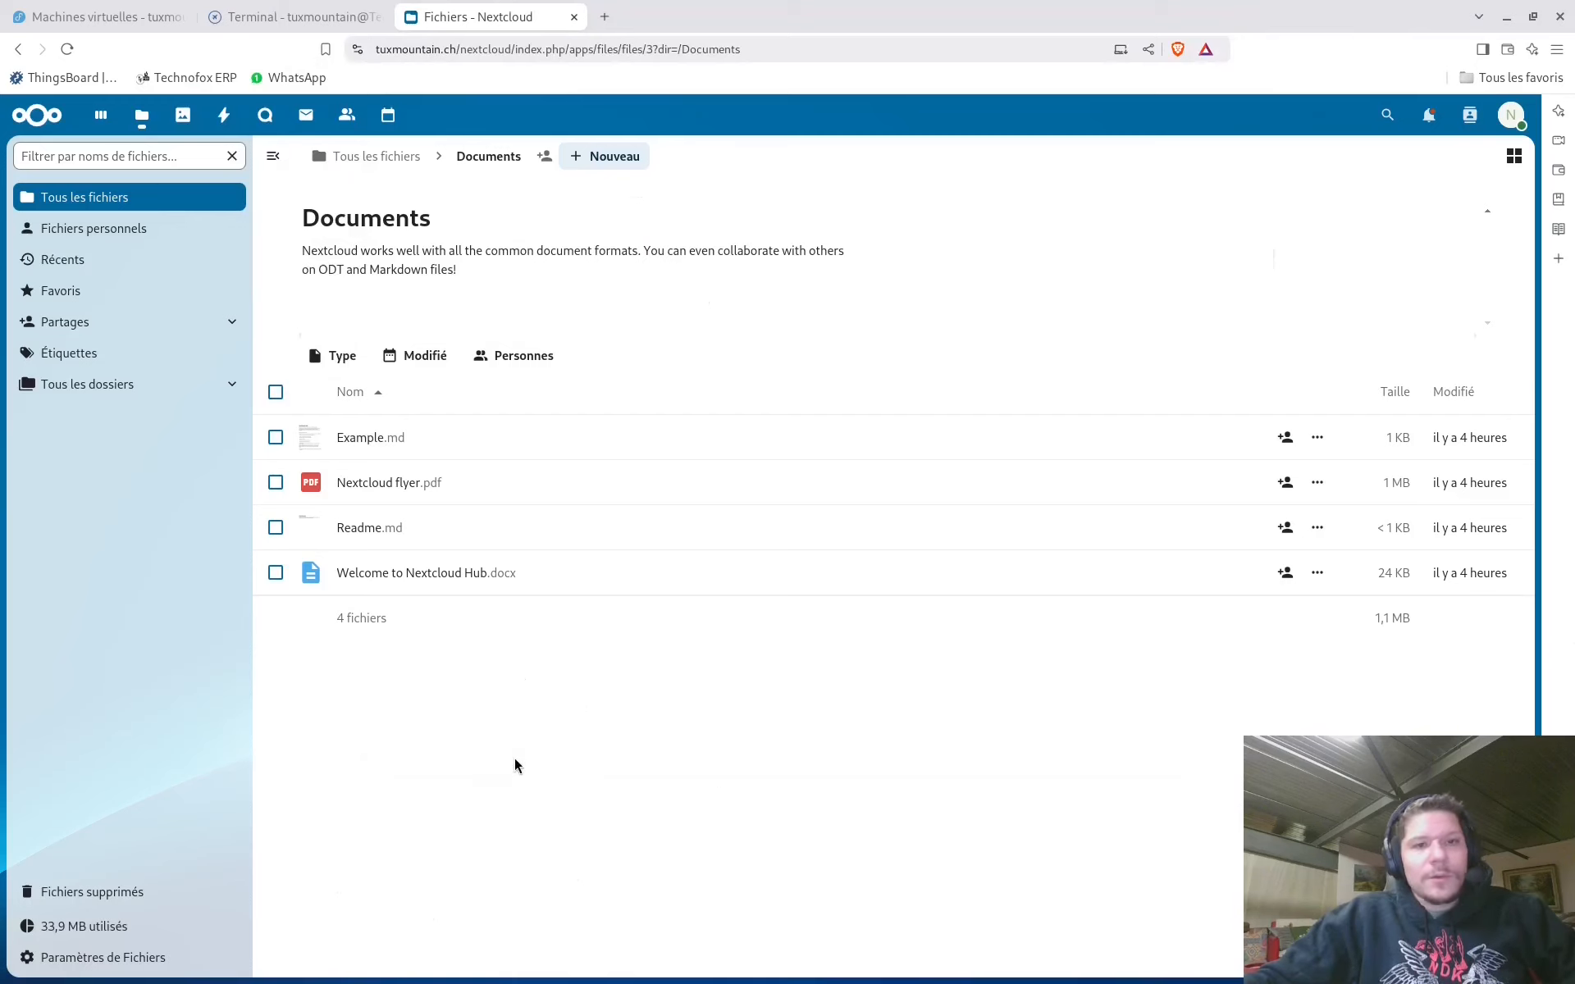
Visit the Dashboard and the Apps catalogue, then the administration settings
left_click(772, 228)
left_click(105, 121)
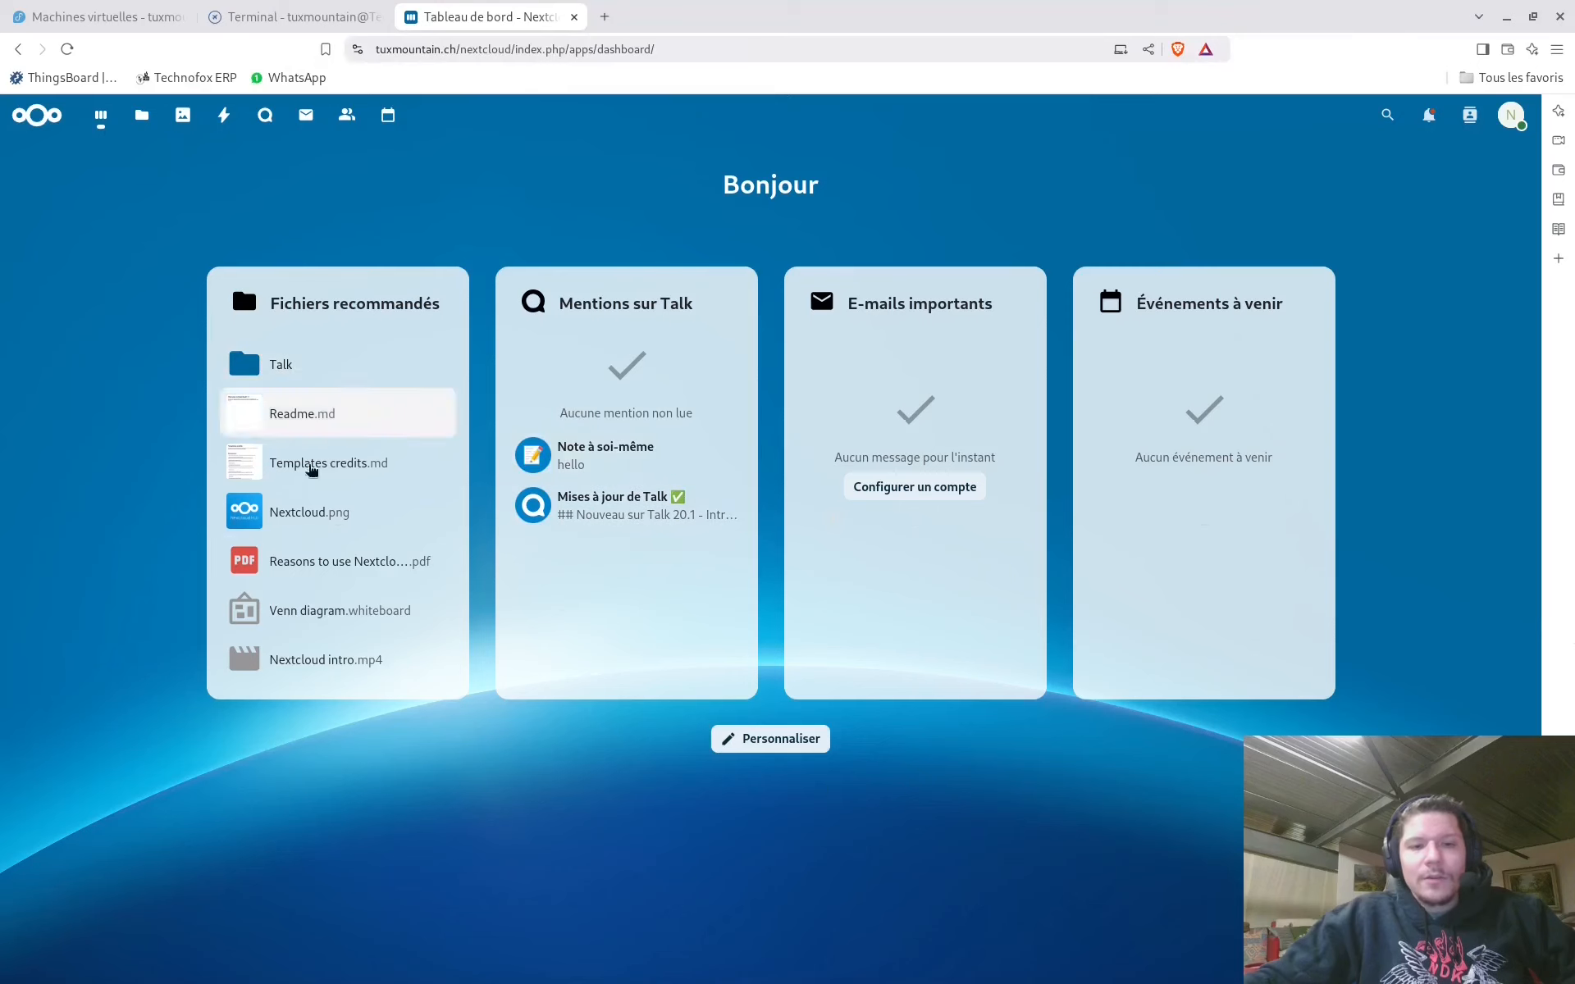
left_click(1516, 123)
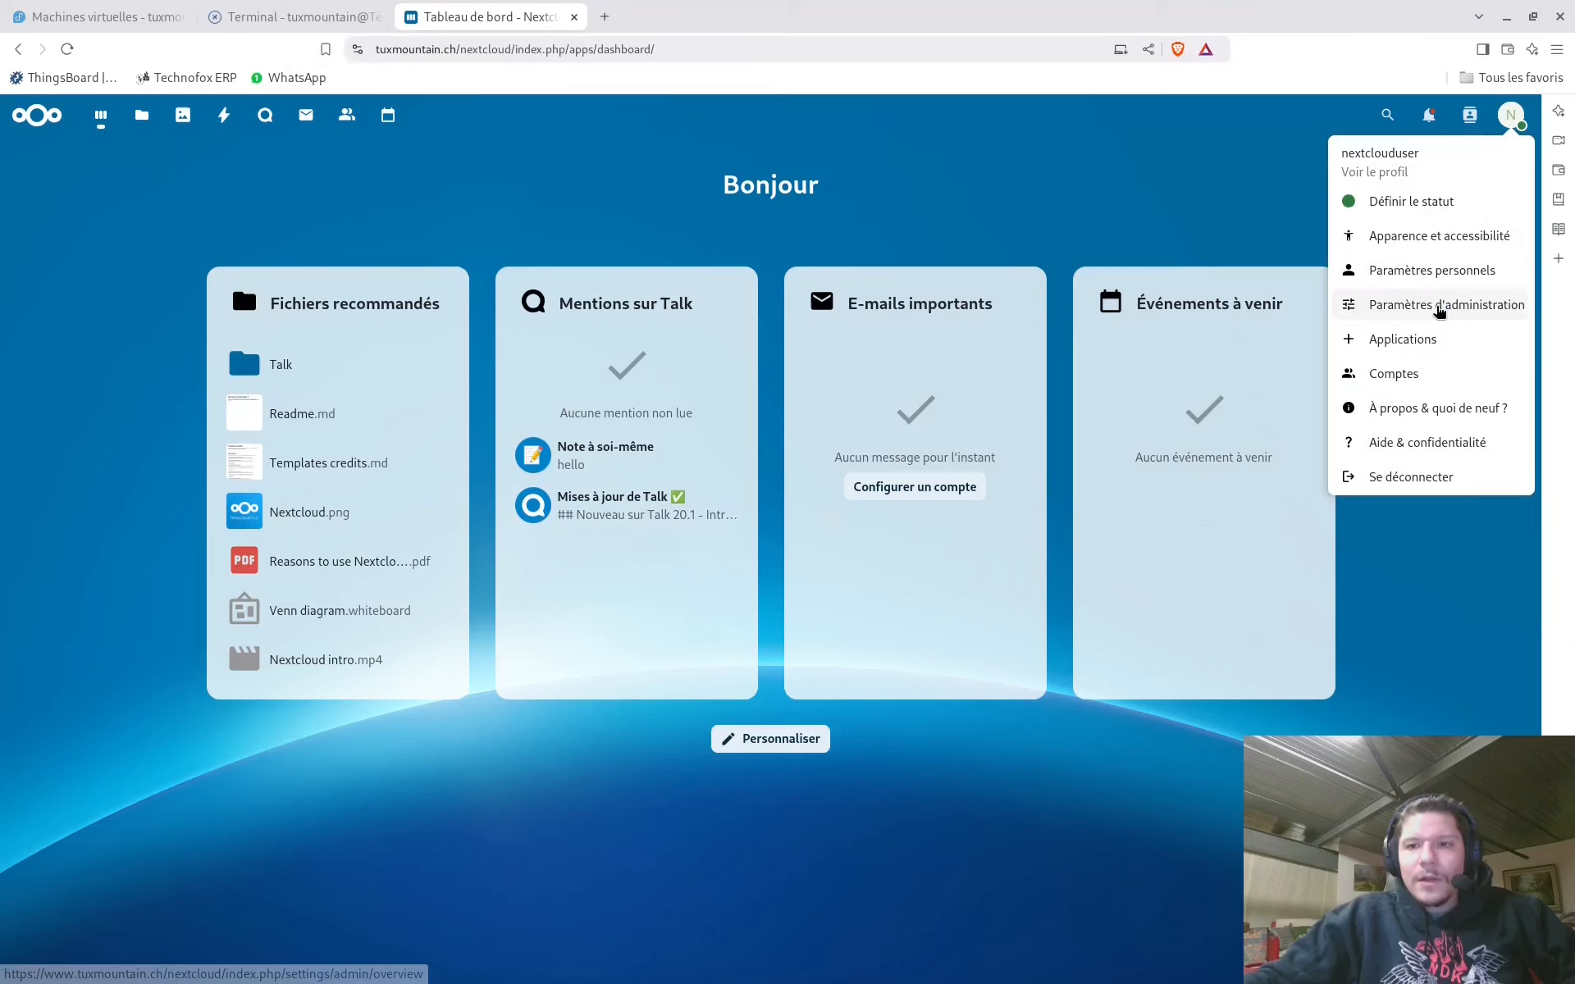
left_click(1425, 345)
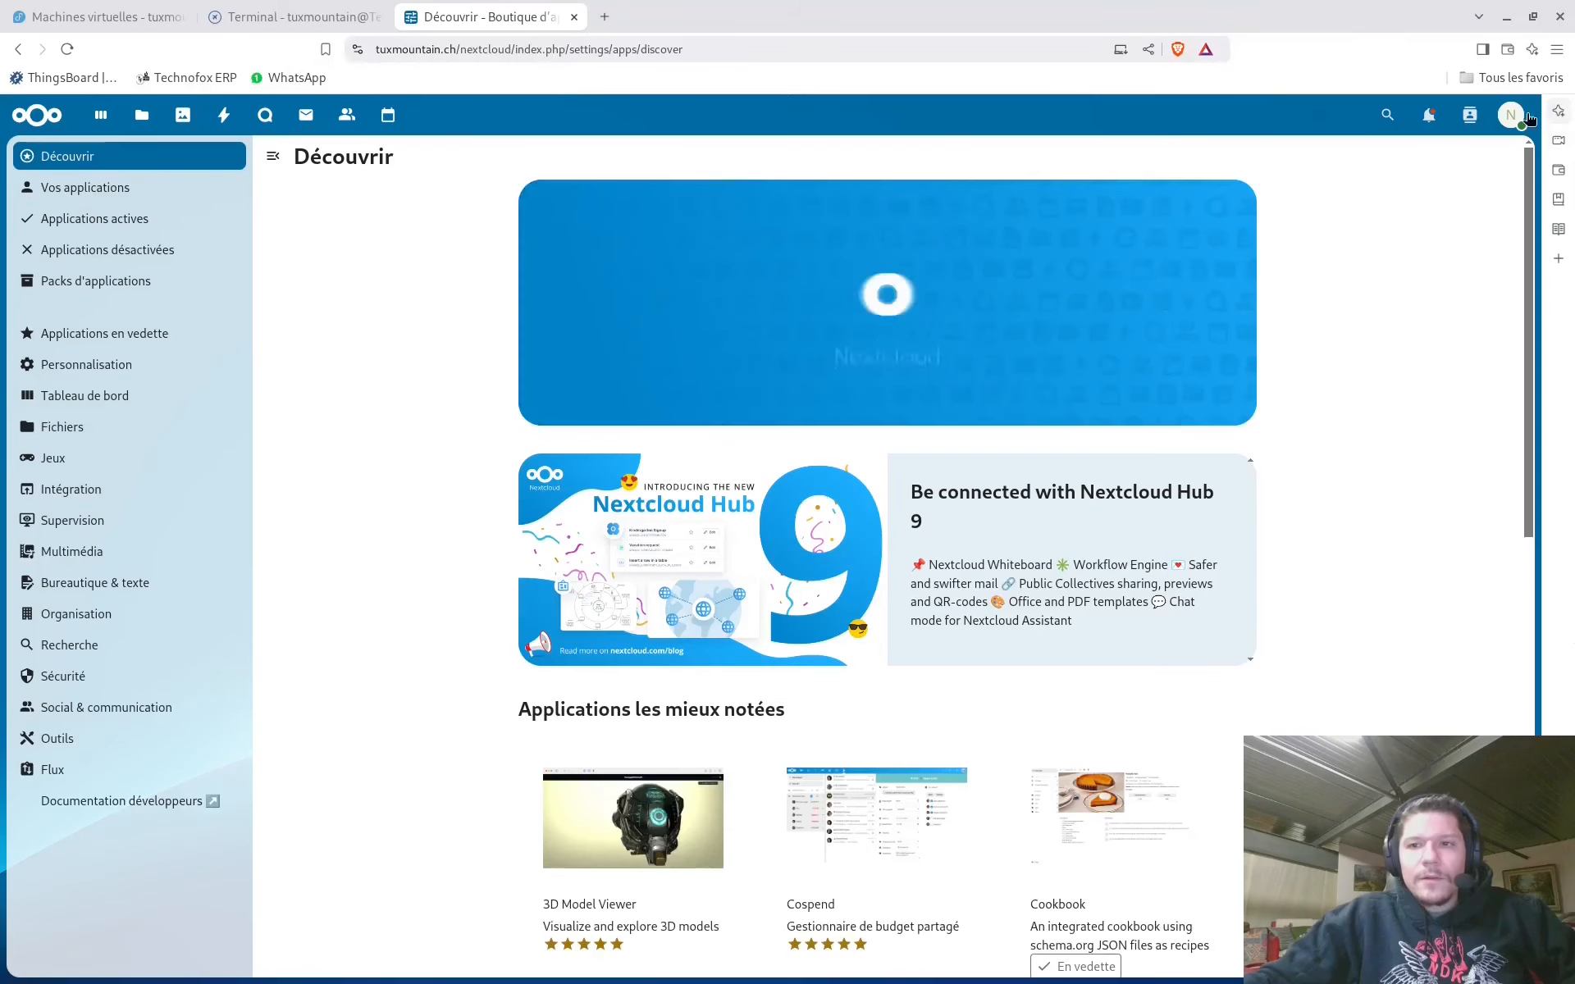
left_click(1511, 115)
left_click(1448, 308)
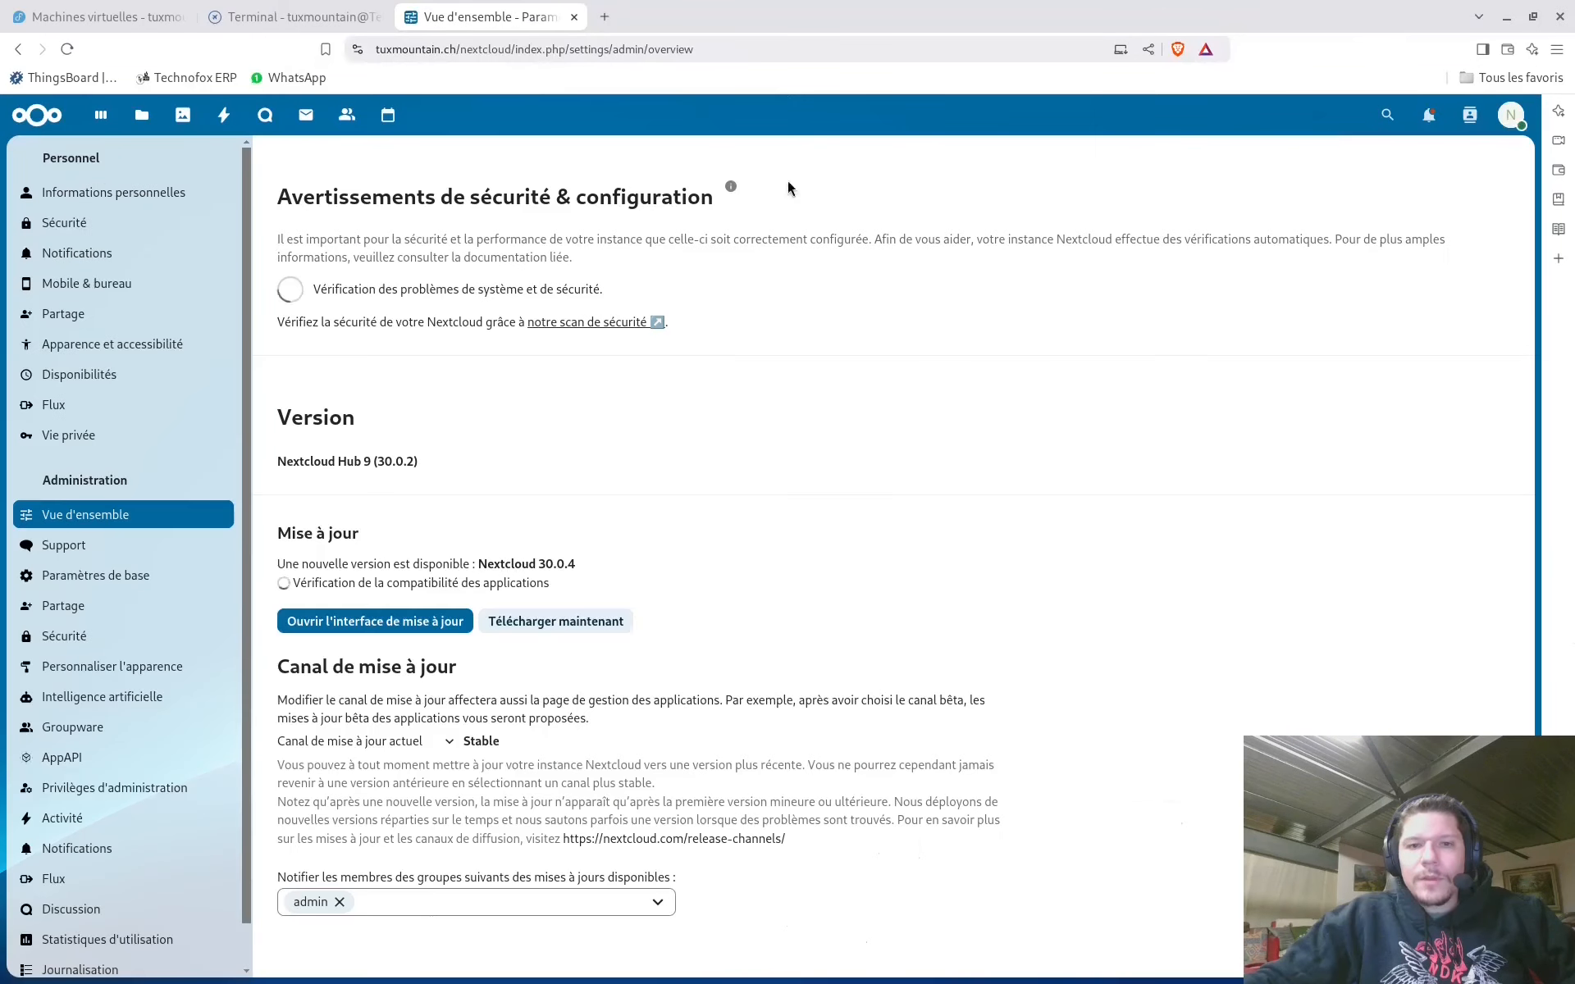
Review personal information, keeping English (United States) as the regional format
left_click(80, 197)
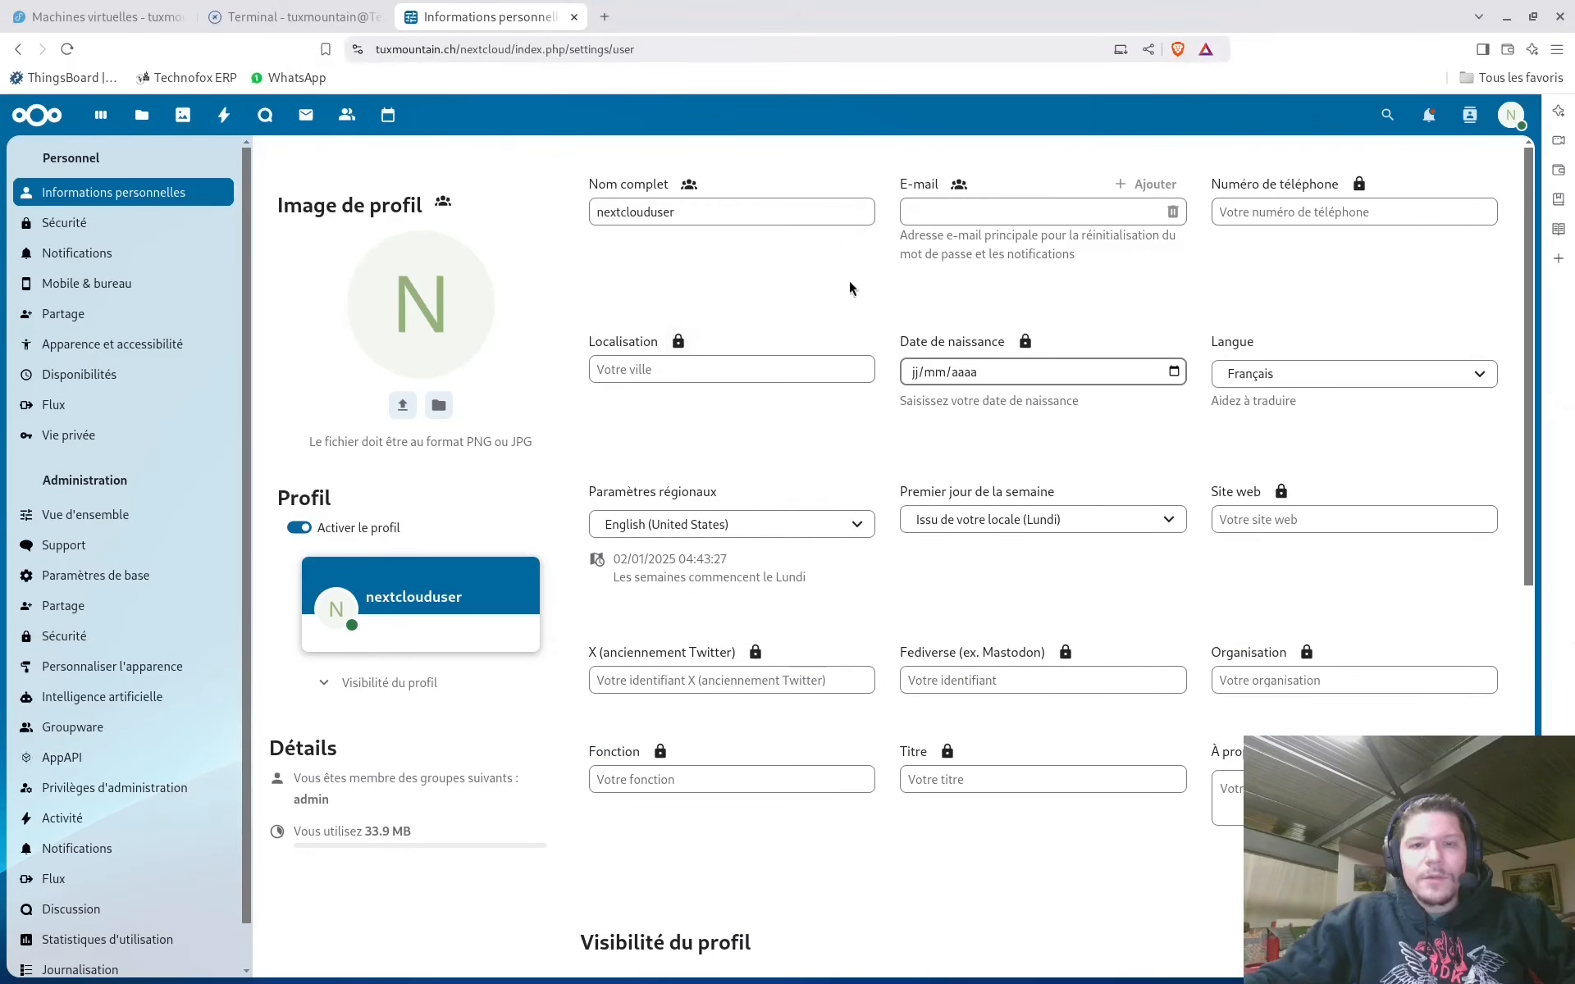
scroll(749, 754, "down", 9)
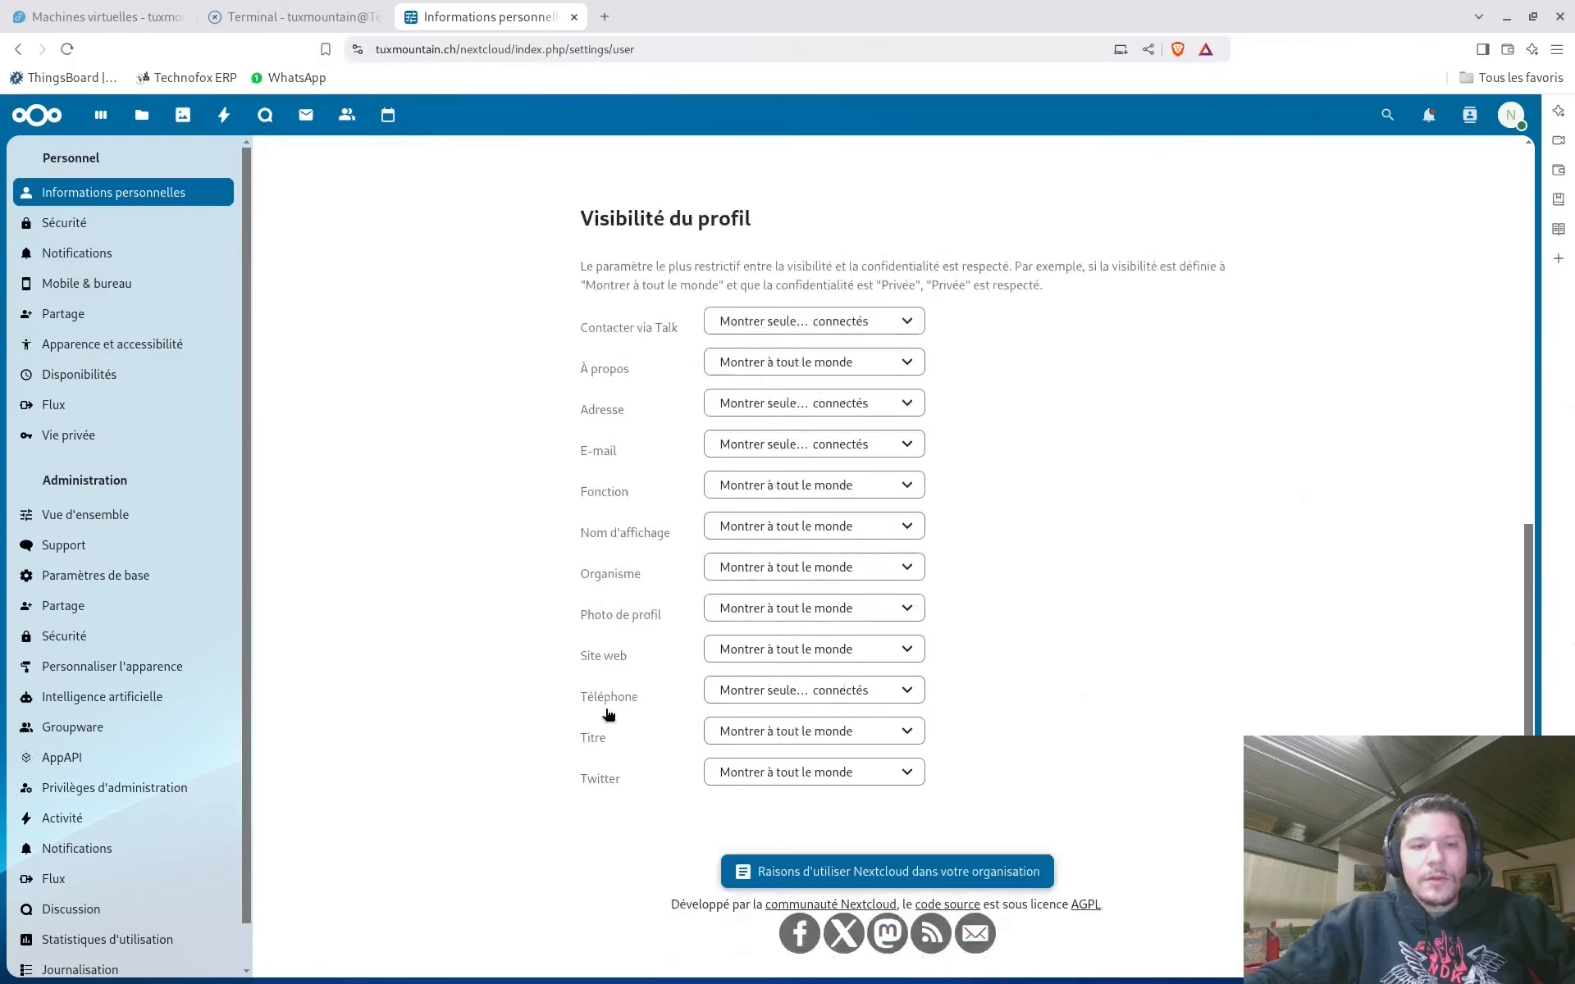
scroll(574, 696, "up", 8)
scroll(574, 697, "up", 1)
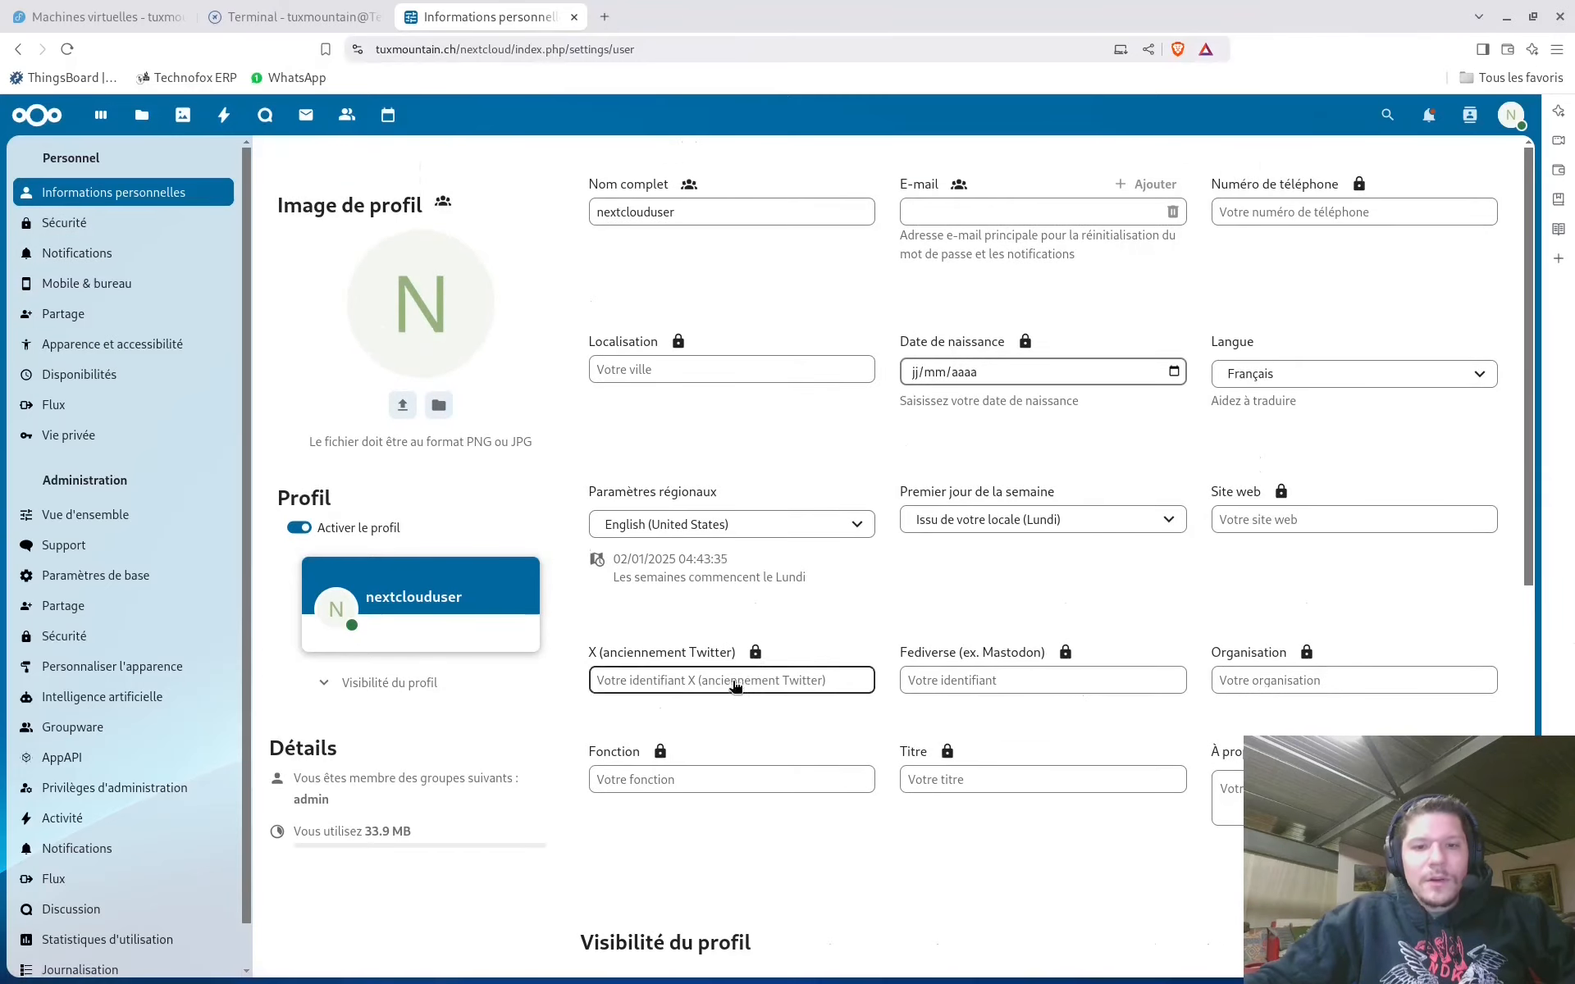
left_click(721, 525)
left_click(738, 555)
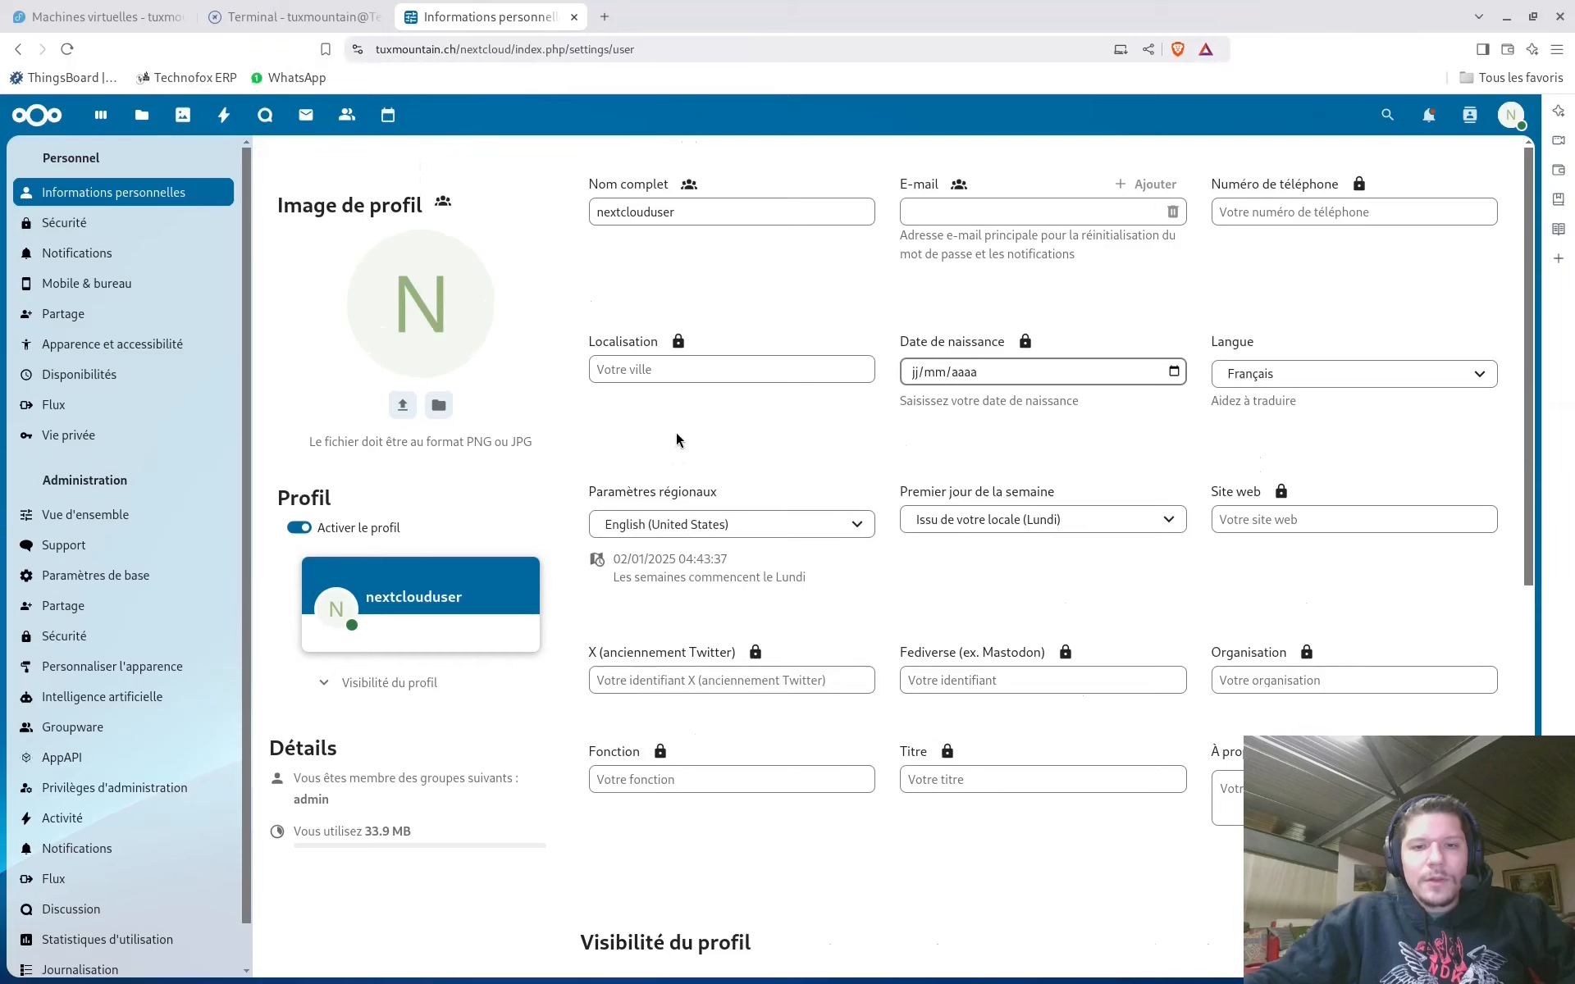
scroll(820, 533, "down", 1)
Browse the Sécurité and Notifications settings, then the Mobile & bureau page
left_click(77, 222)
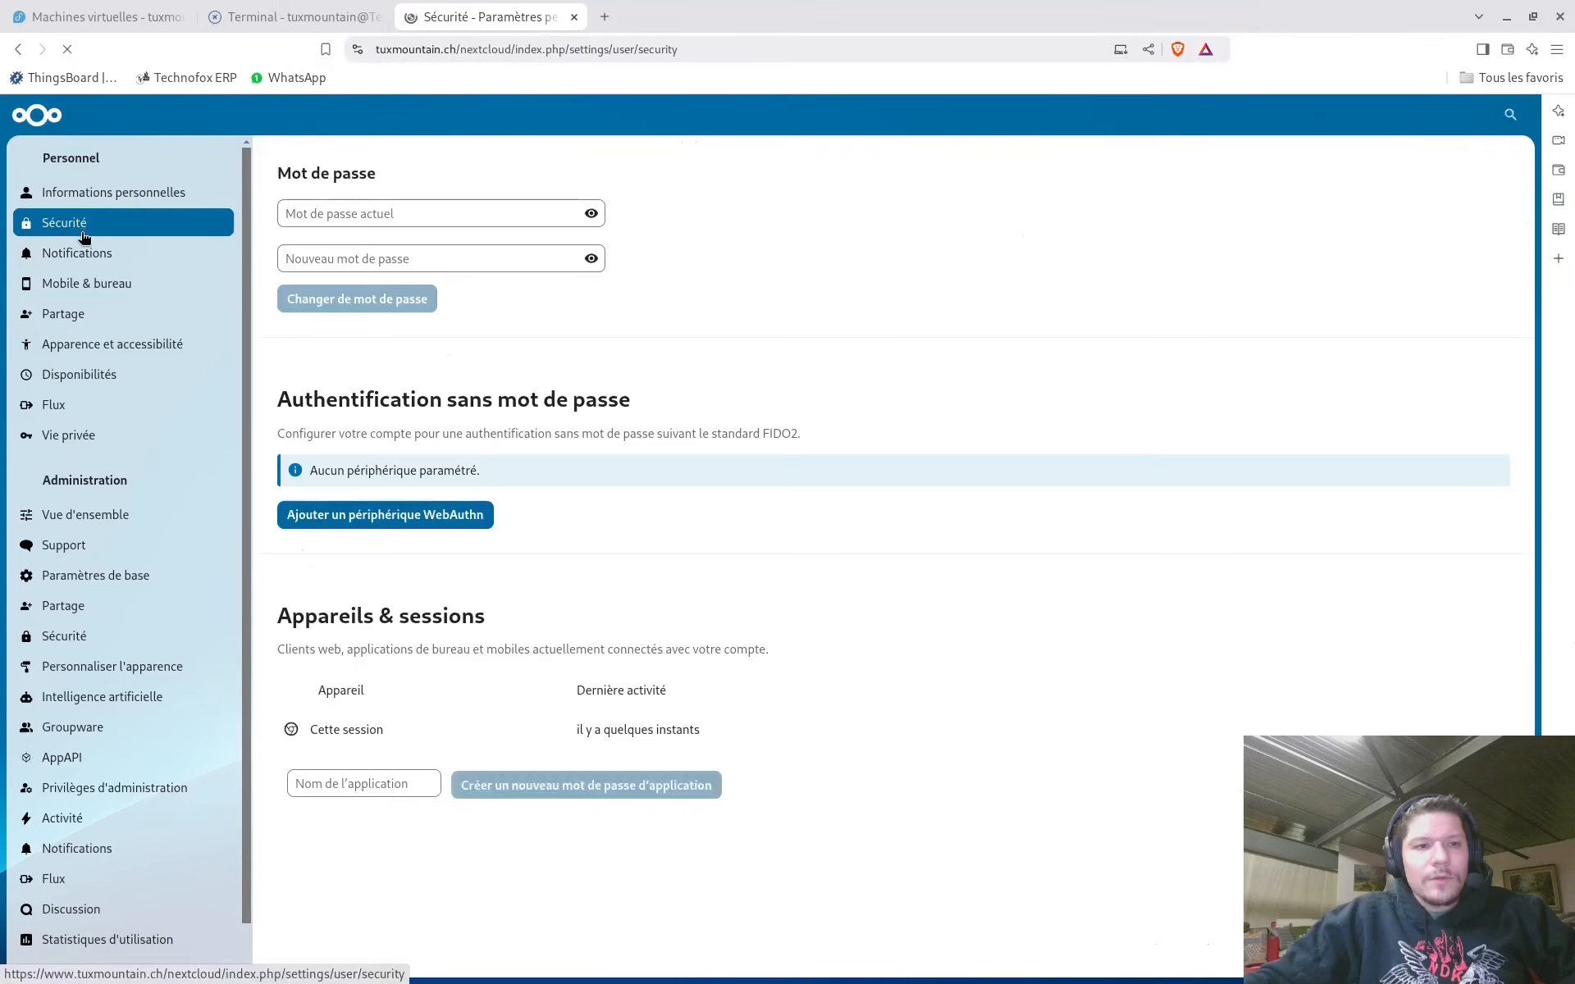
left_click(78, 251)
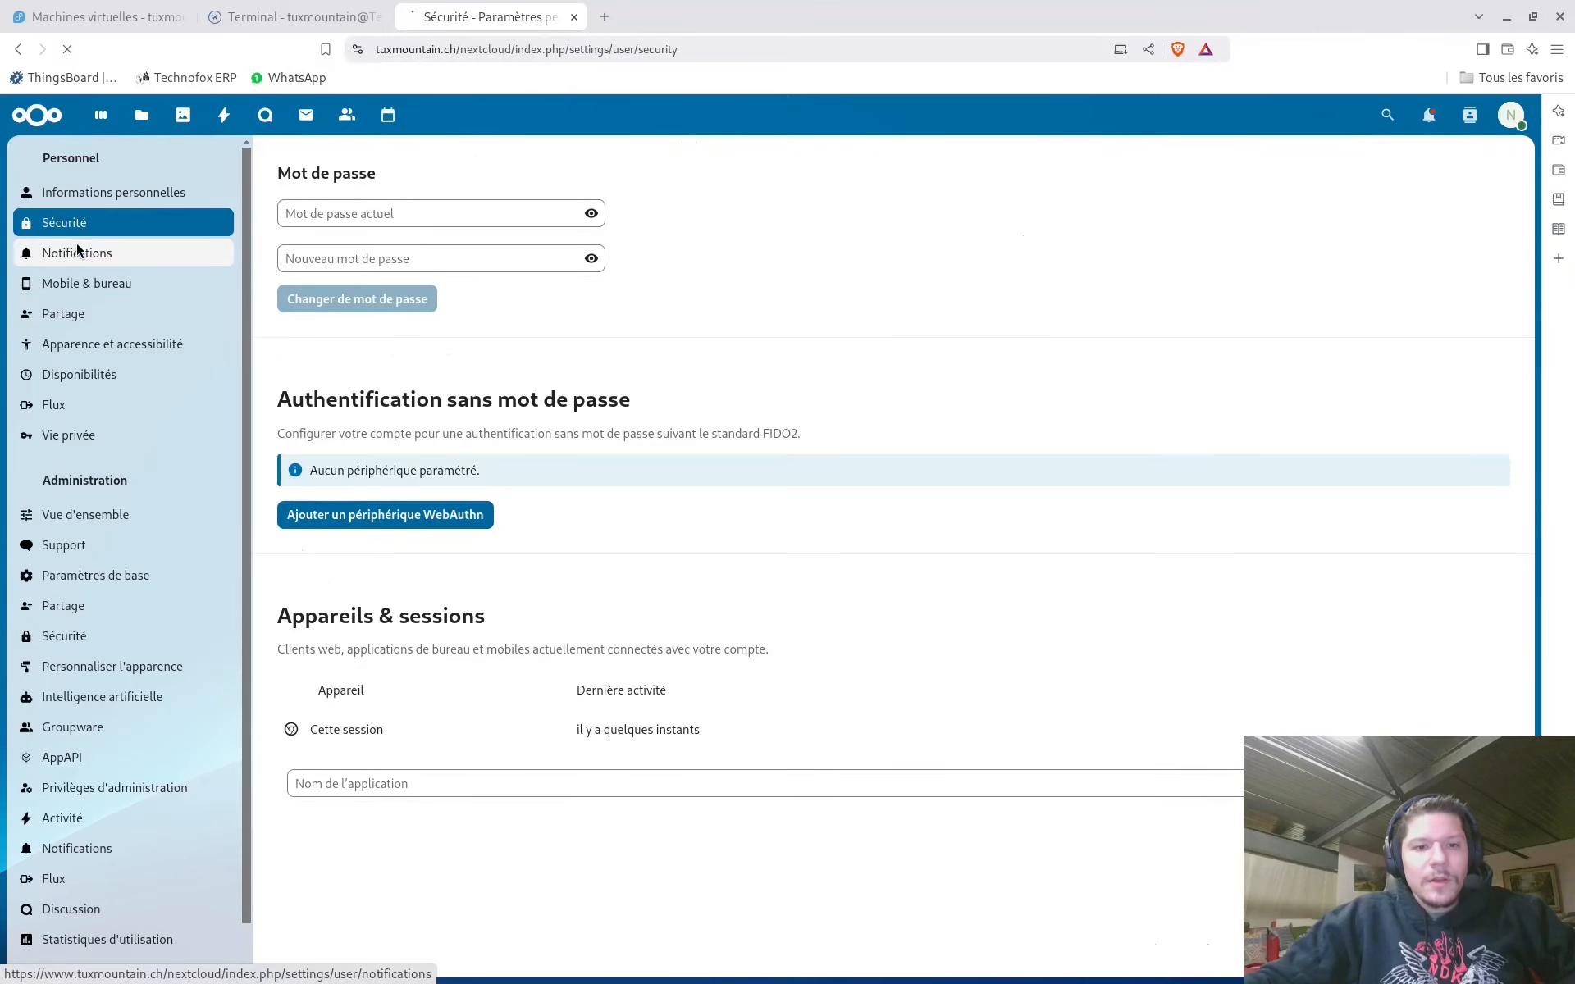
left_click(82, 234)
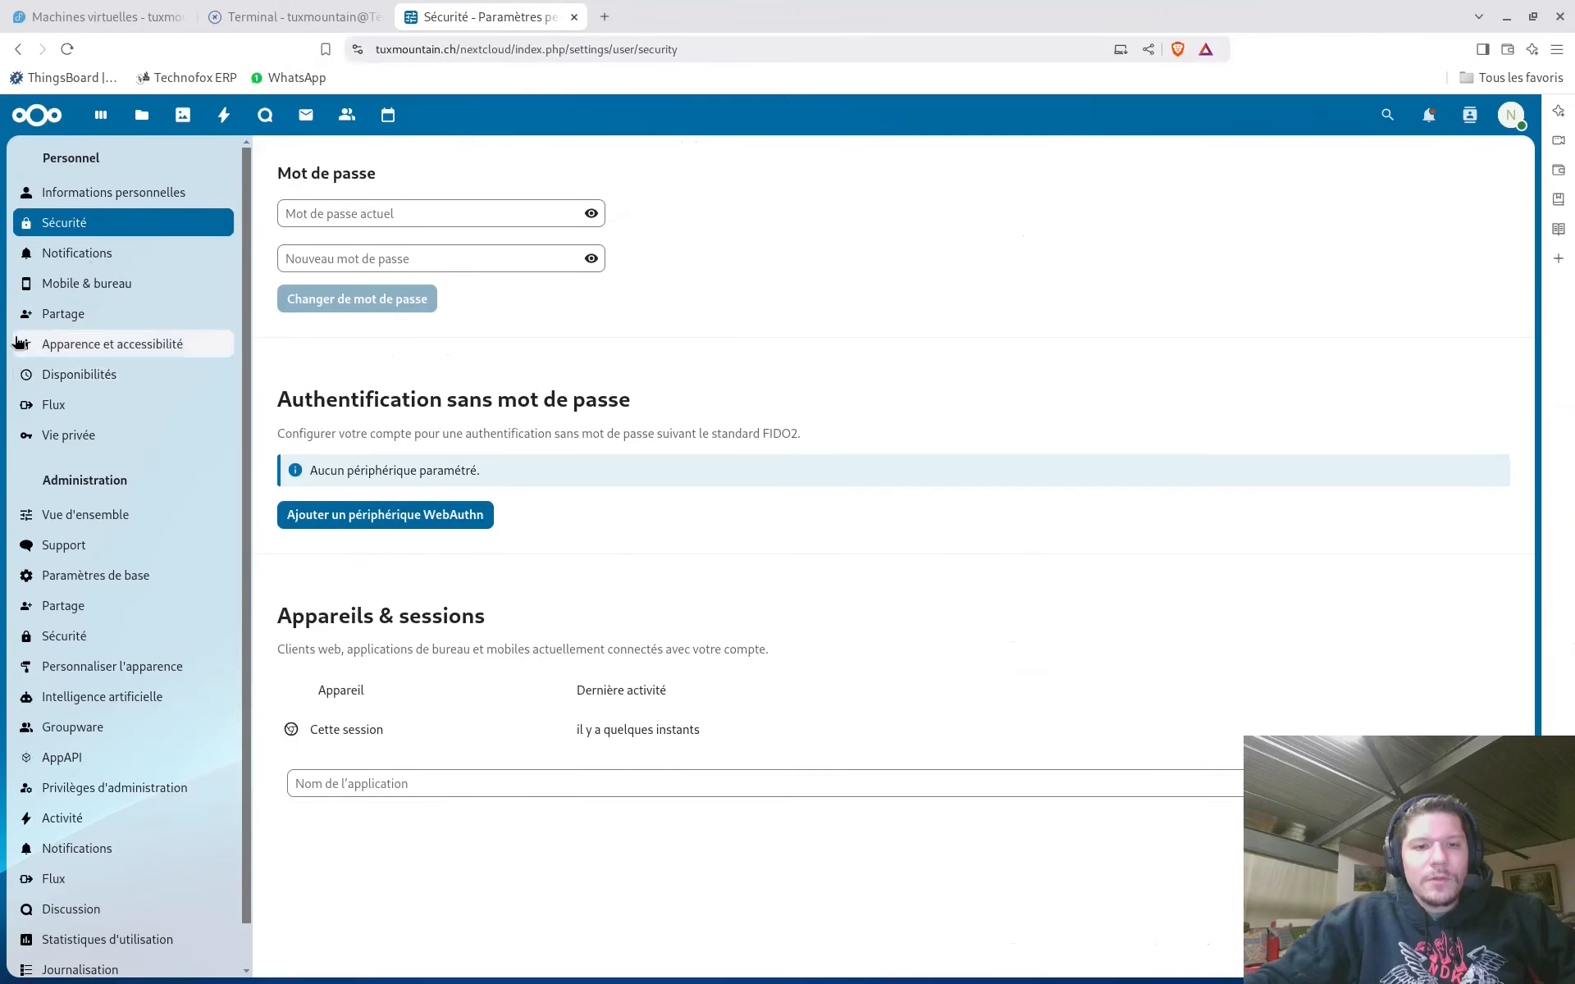
left_click(70, 255)
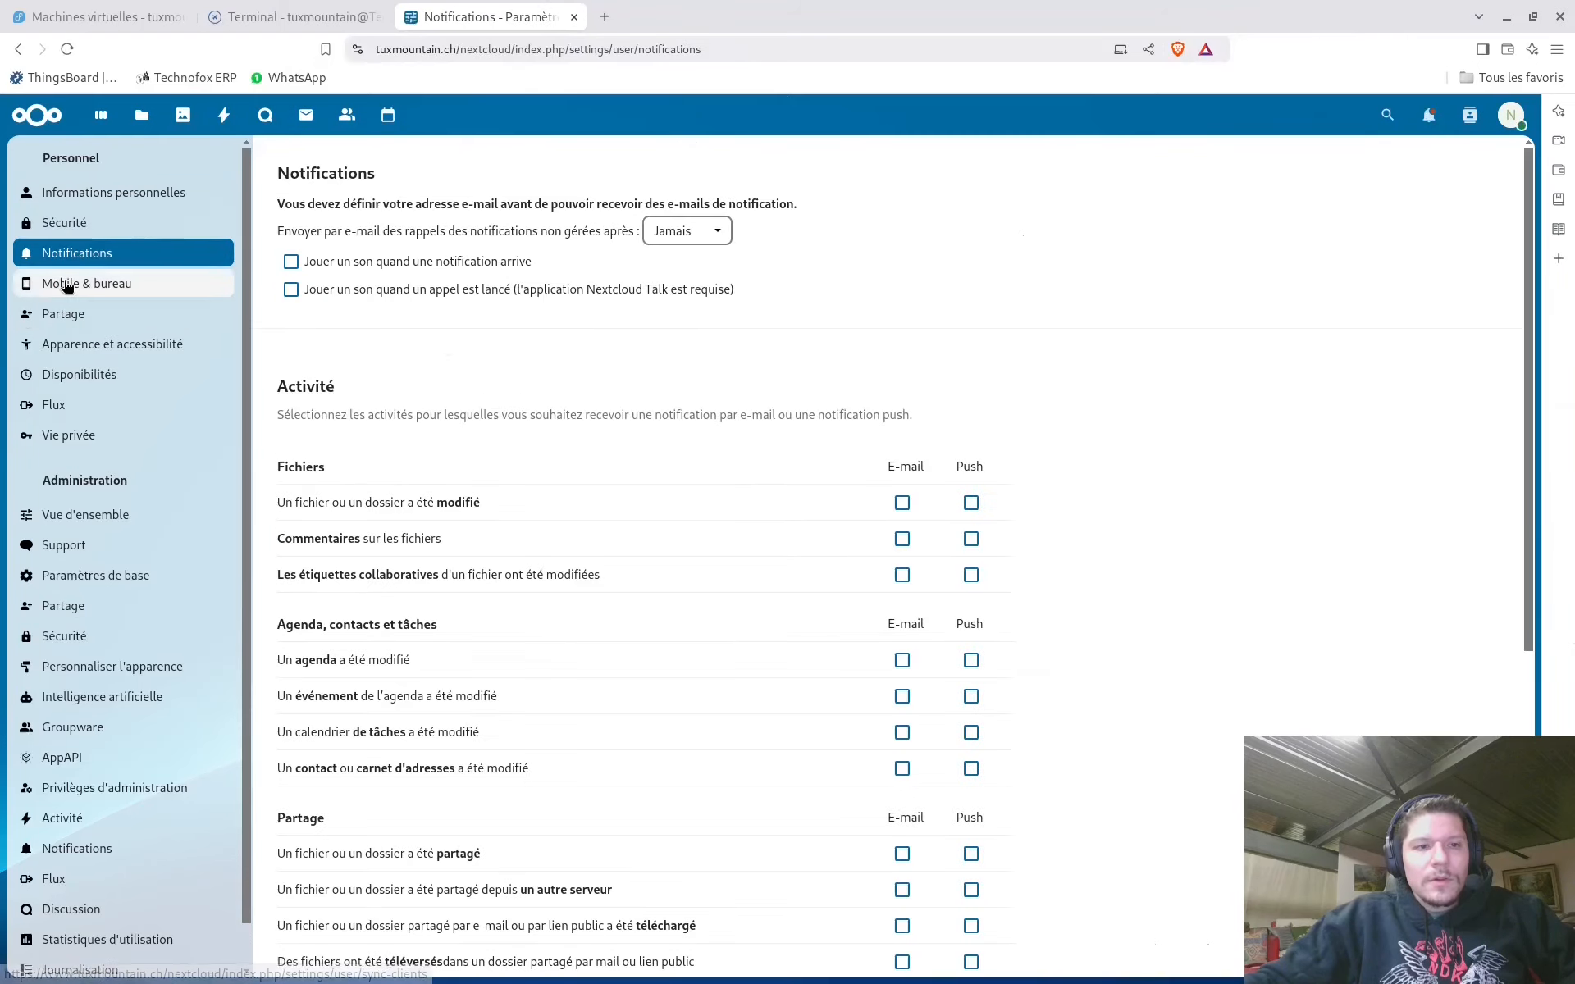
scroll(705, 436, "down", 5)
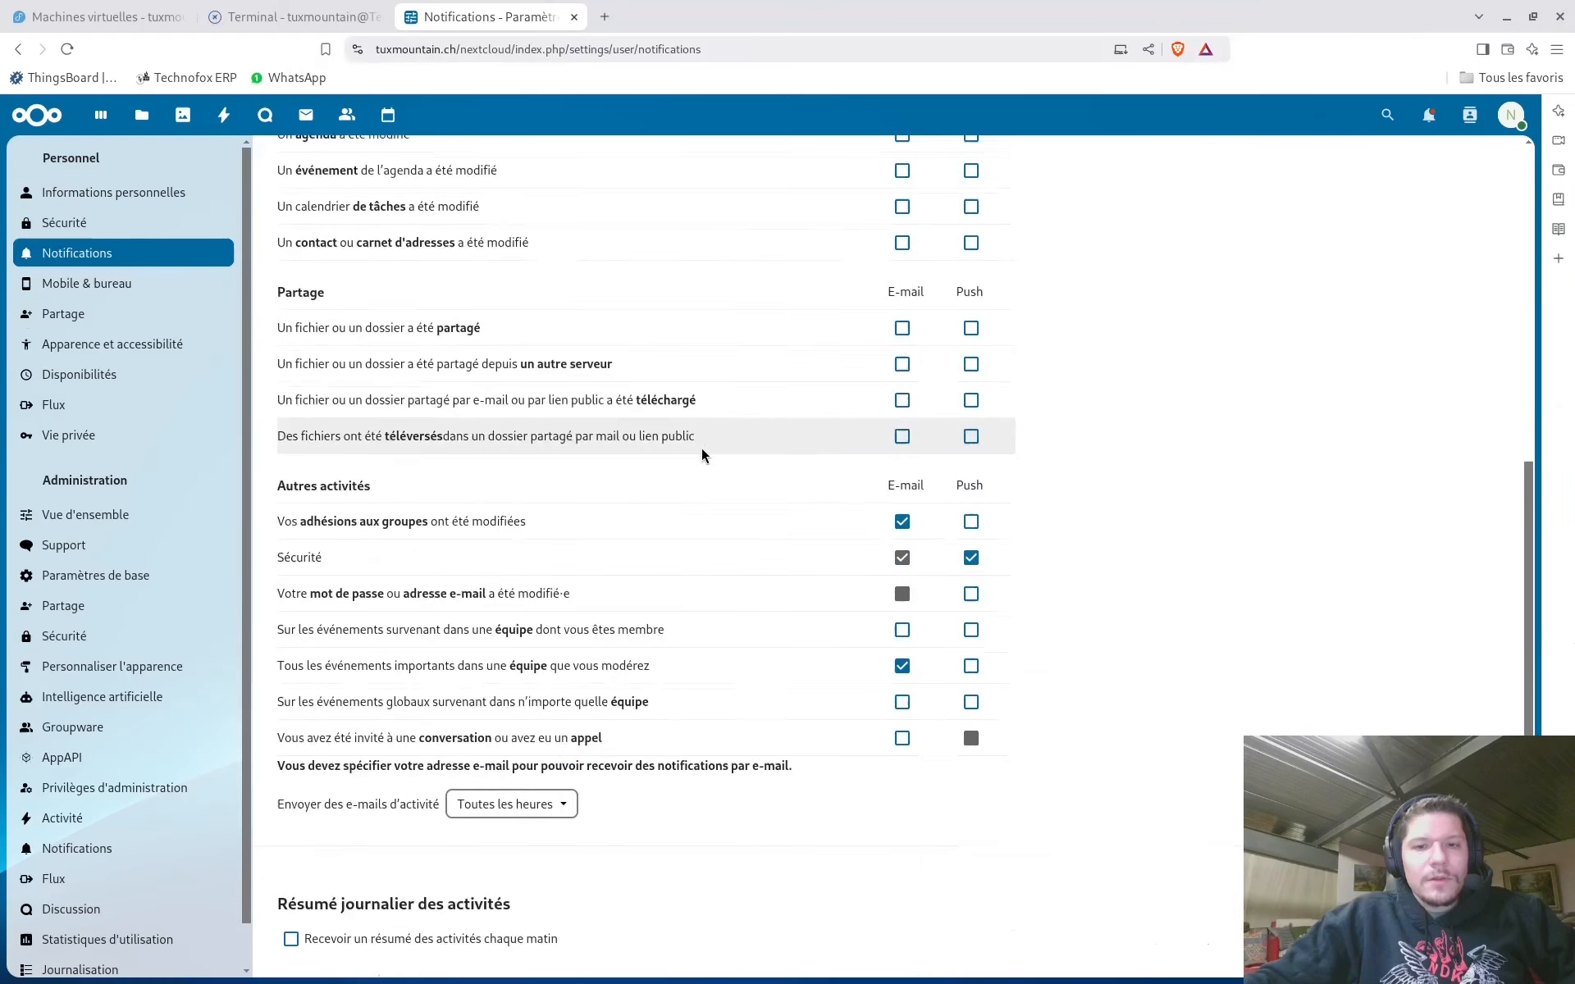
scroll(701, 448, "up", 5)
left_click(76, 283)
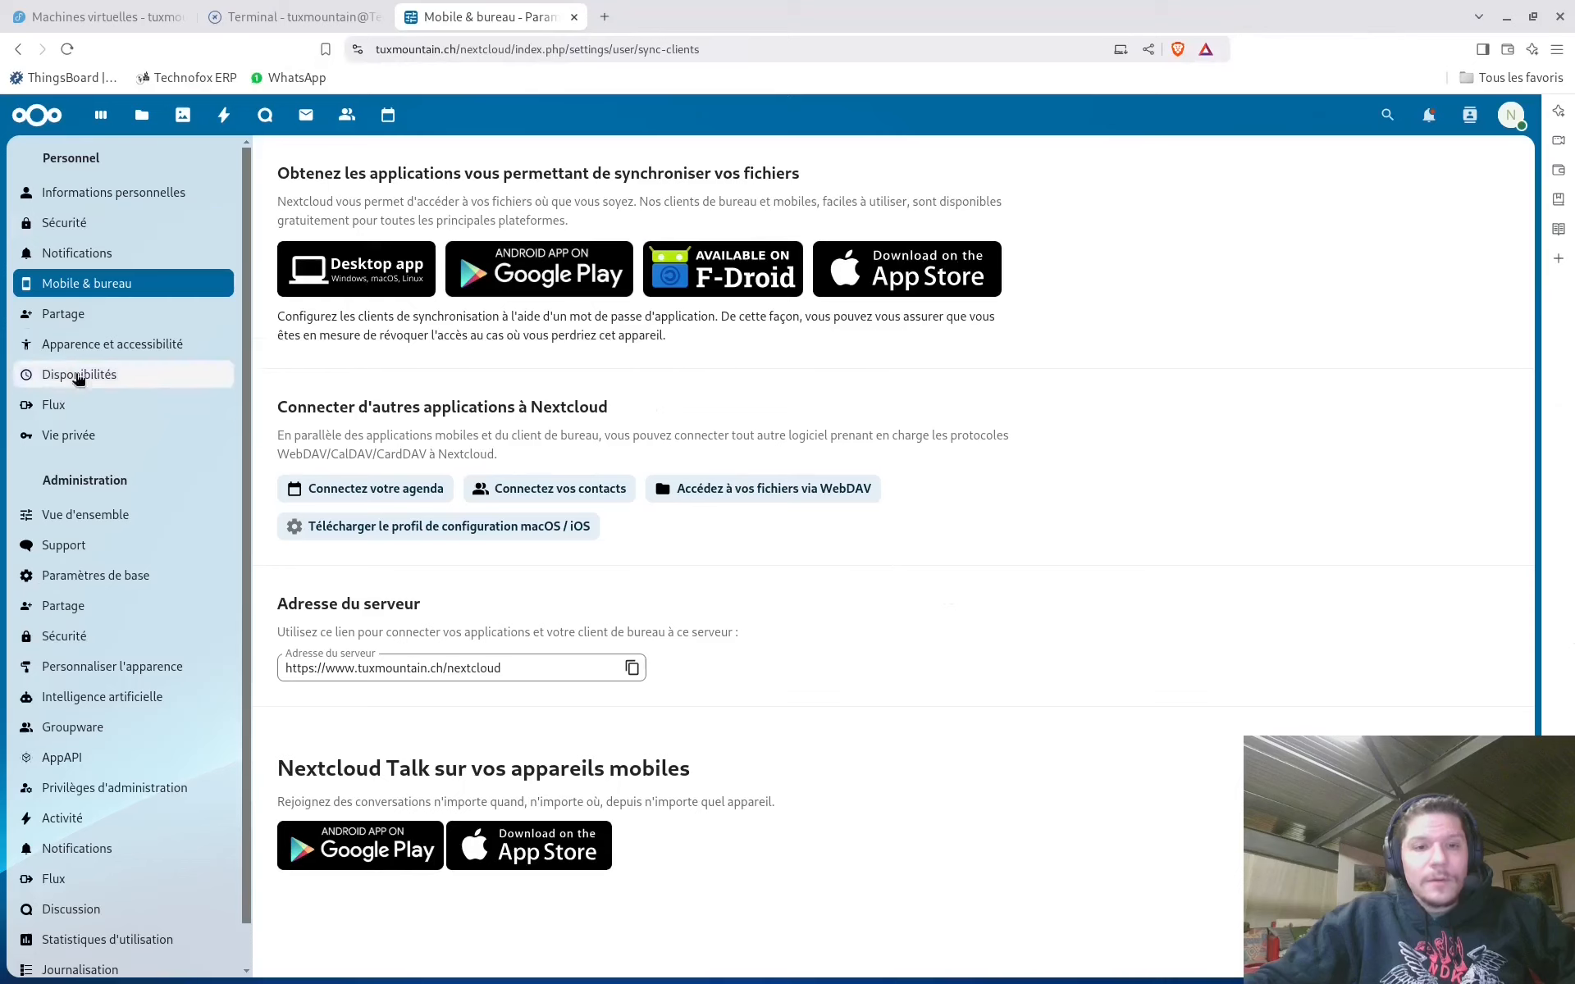
Browse the personal sharing, Apparence et accessibilité, Disponibilités and Vie privée settings
left_click(61, 313)
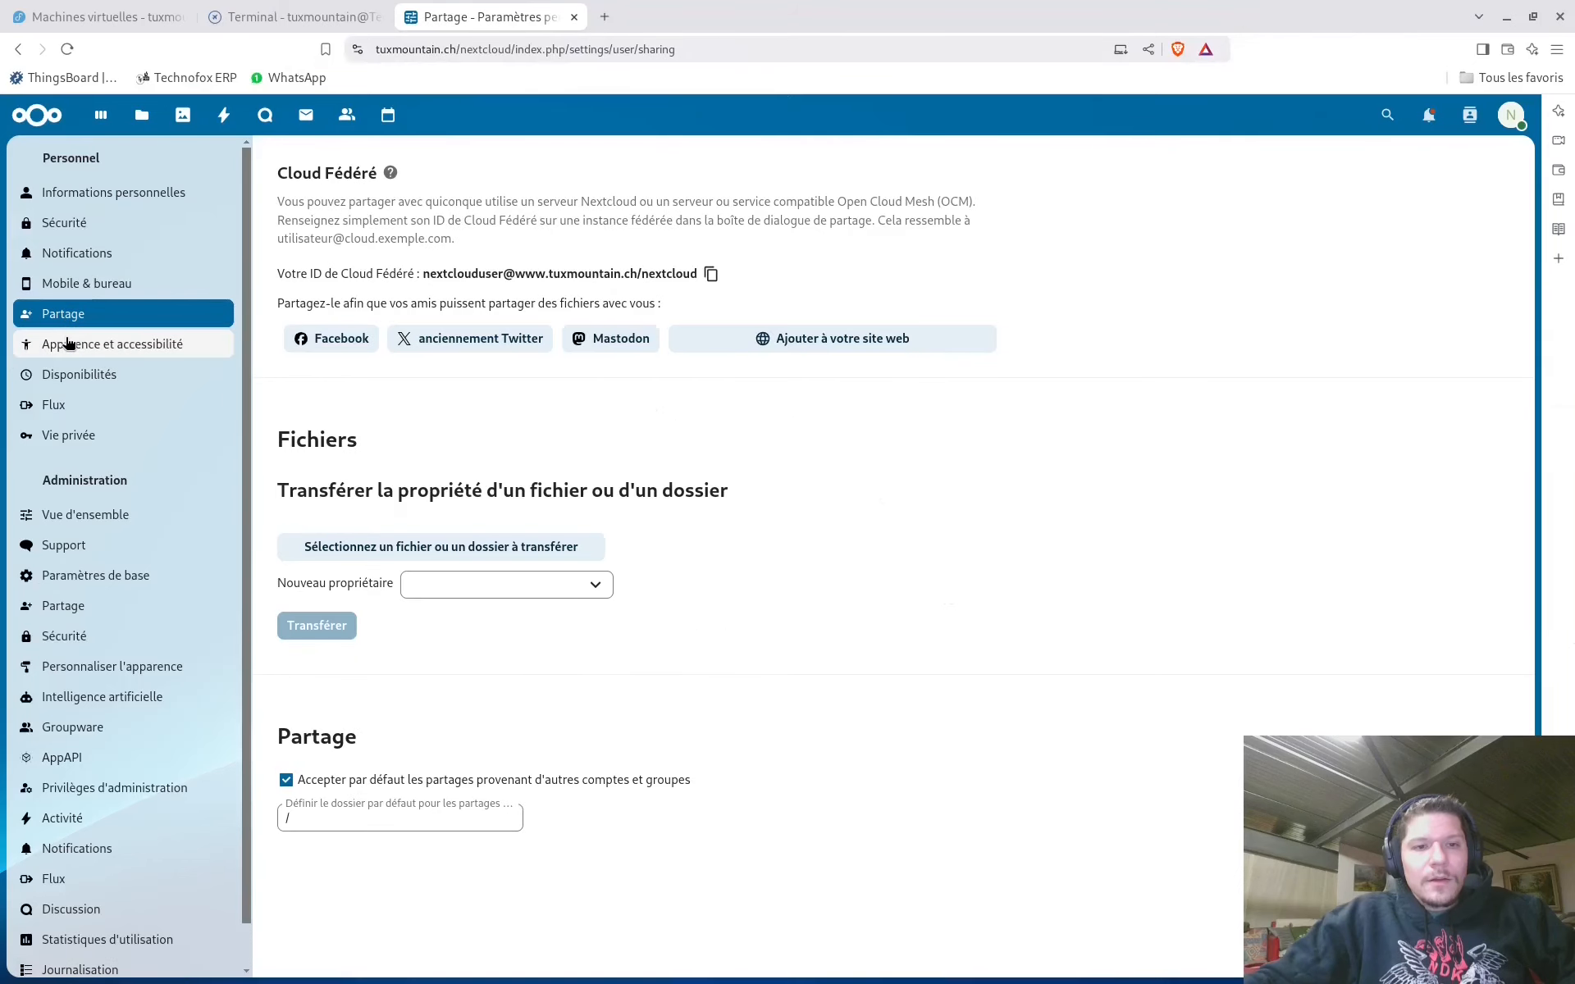
left_click(87, 355)
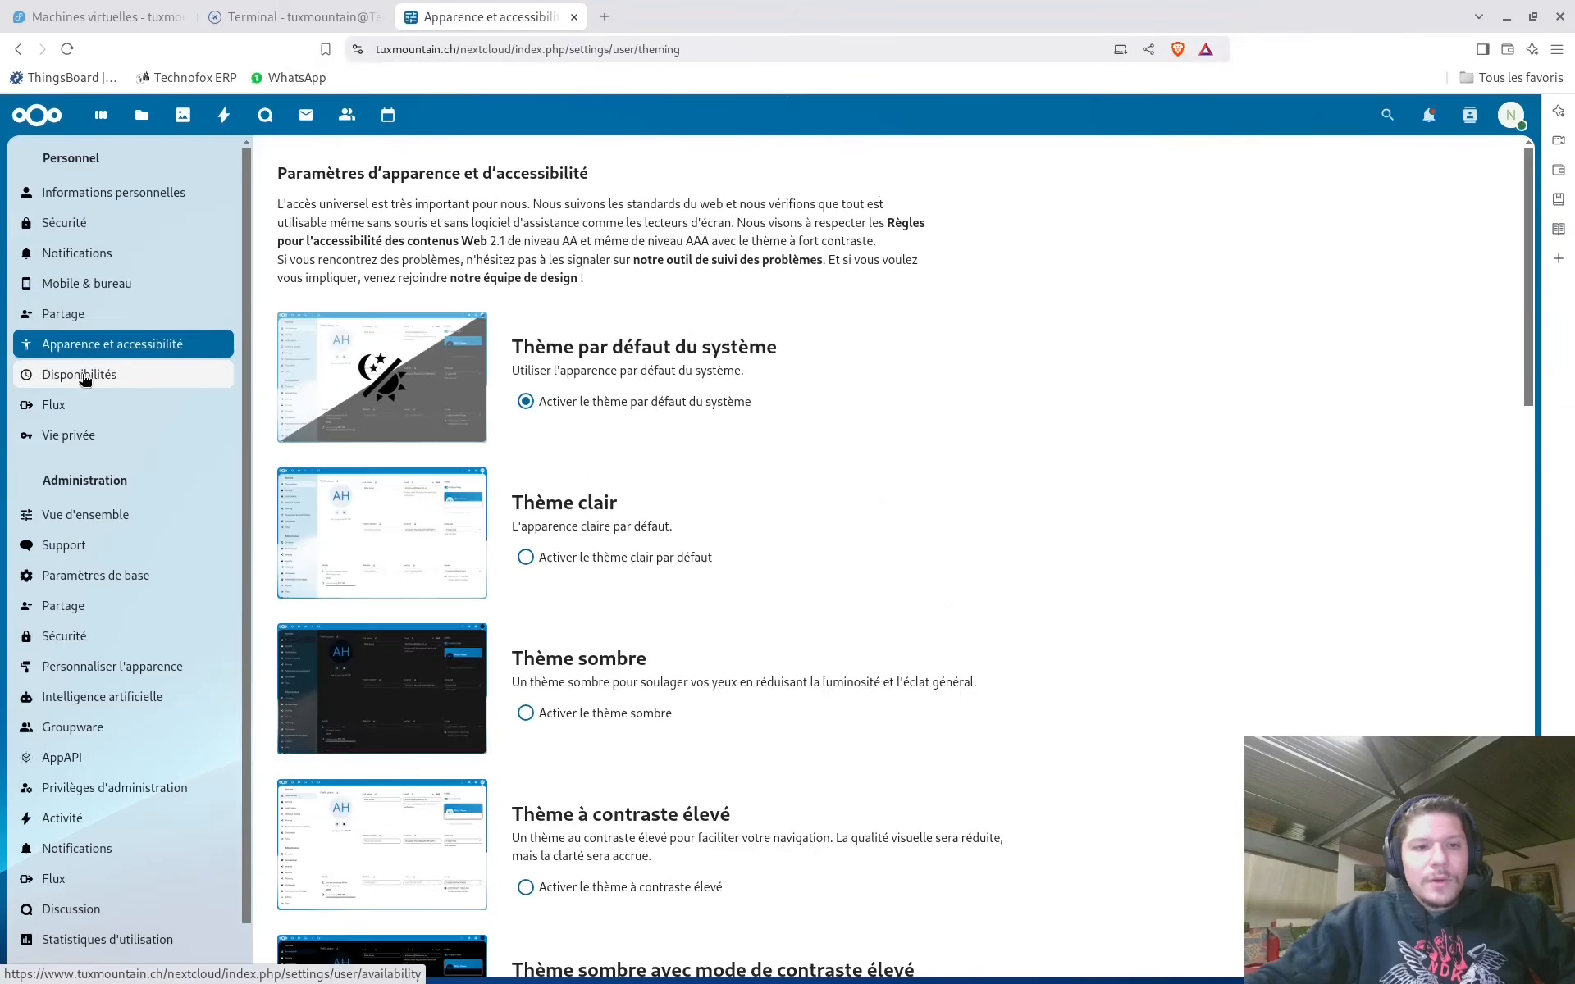
scroll(658, 431, "down", 8)
scroll(654, 435, "up", 8)
scroll(653, 438, "down", 16)
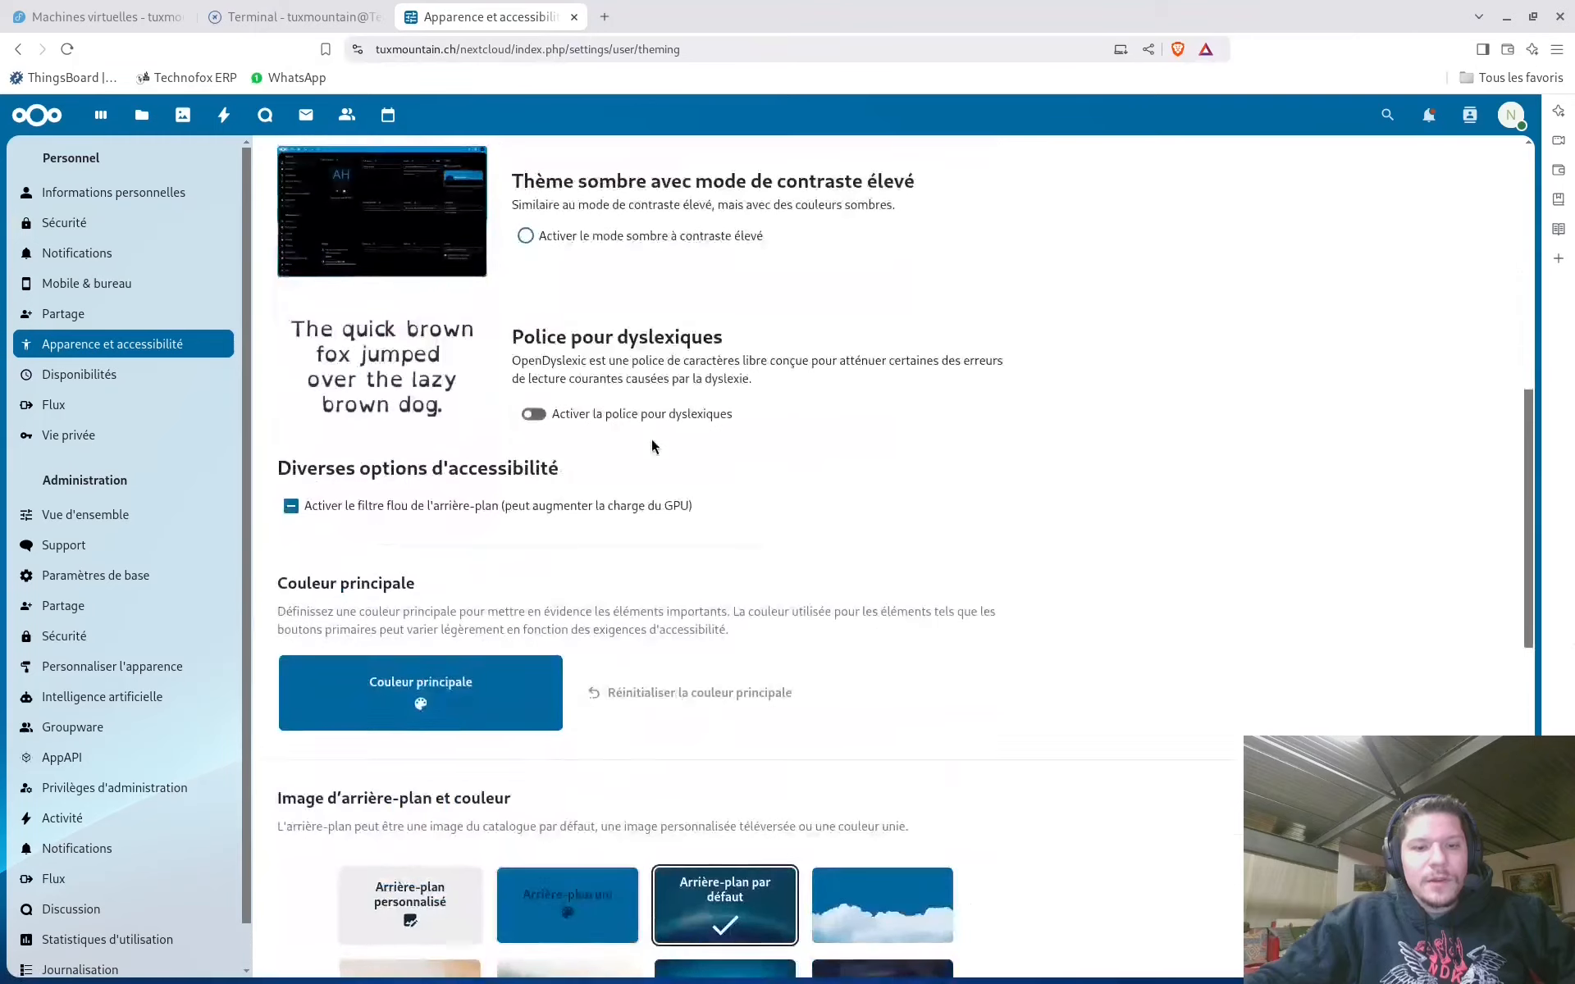
scroll(847, 566, "down", 4)
scroll(841, 565, "up", 12)
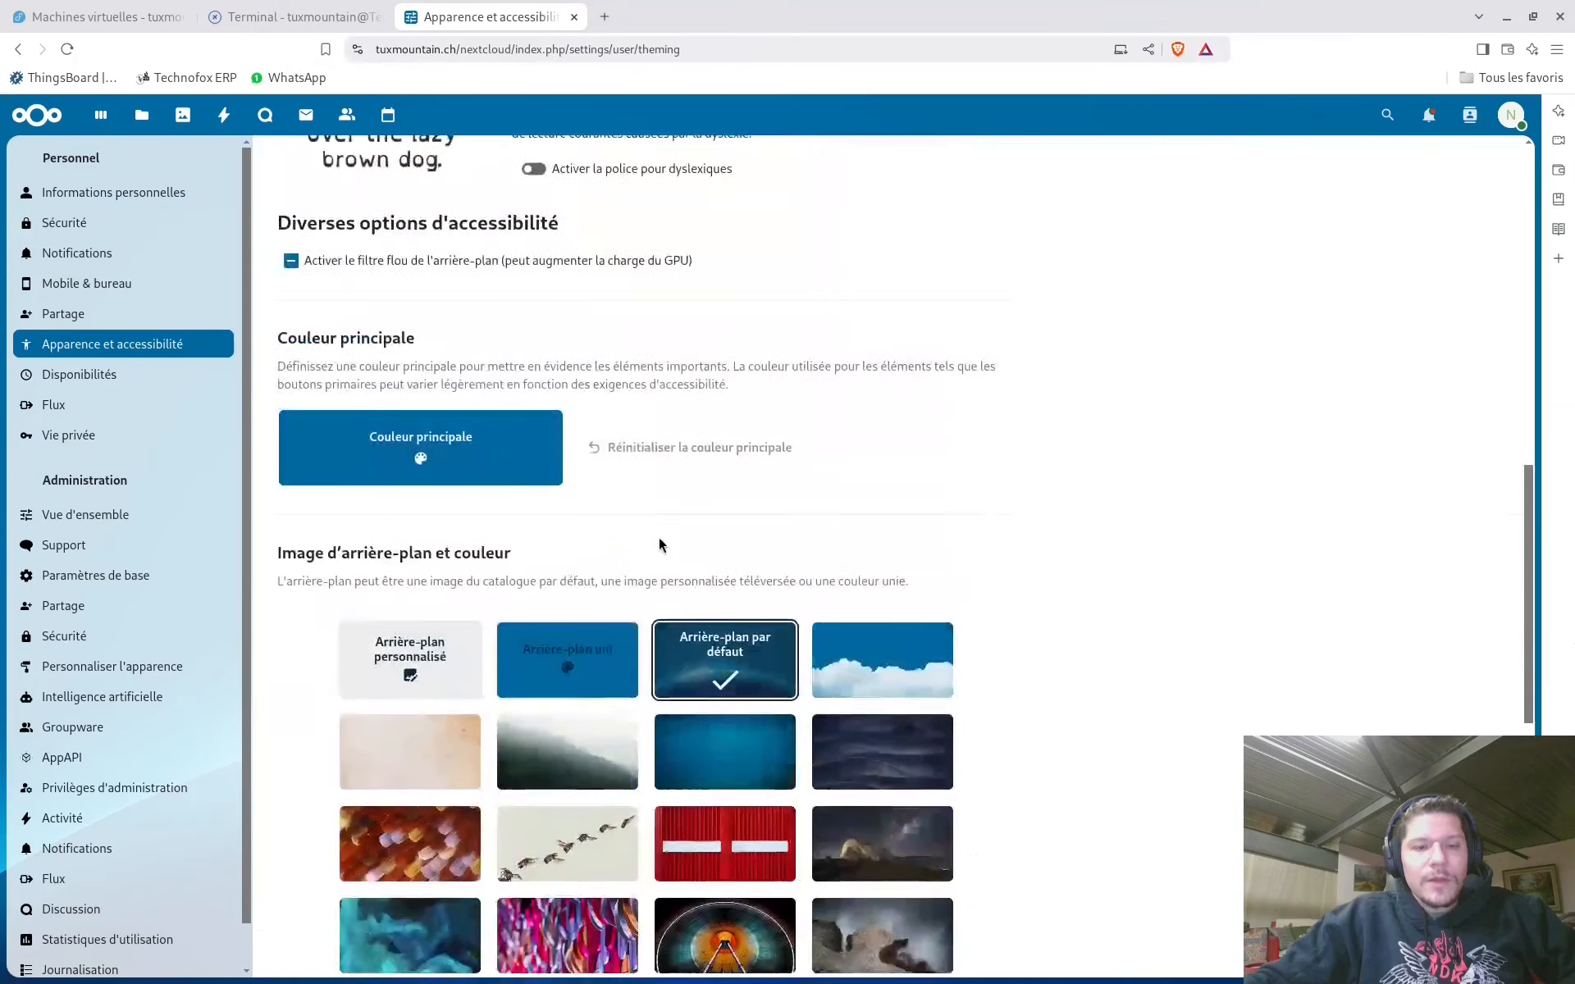
left_click(169, 379)
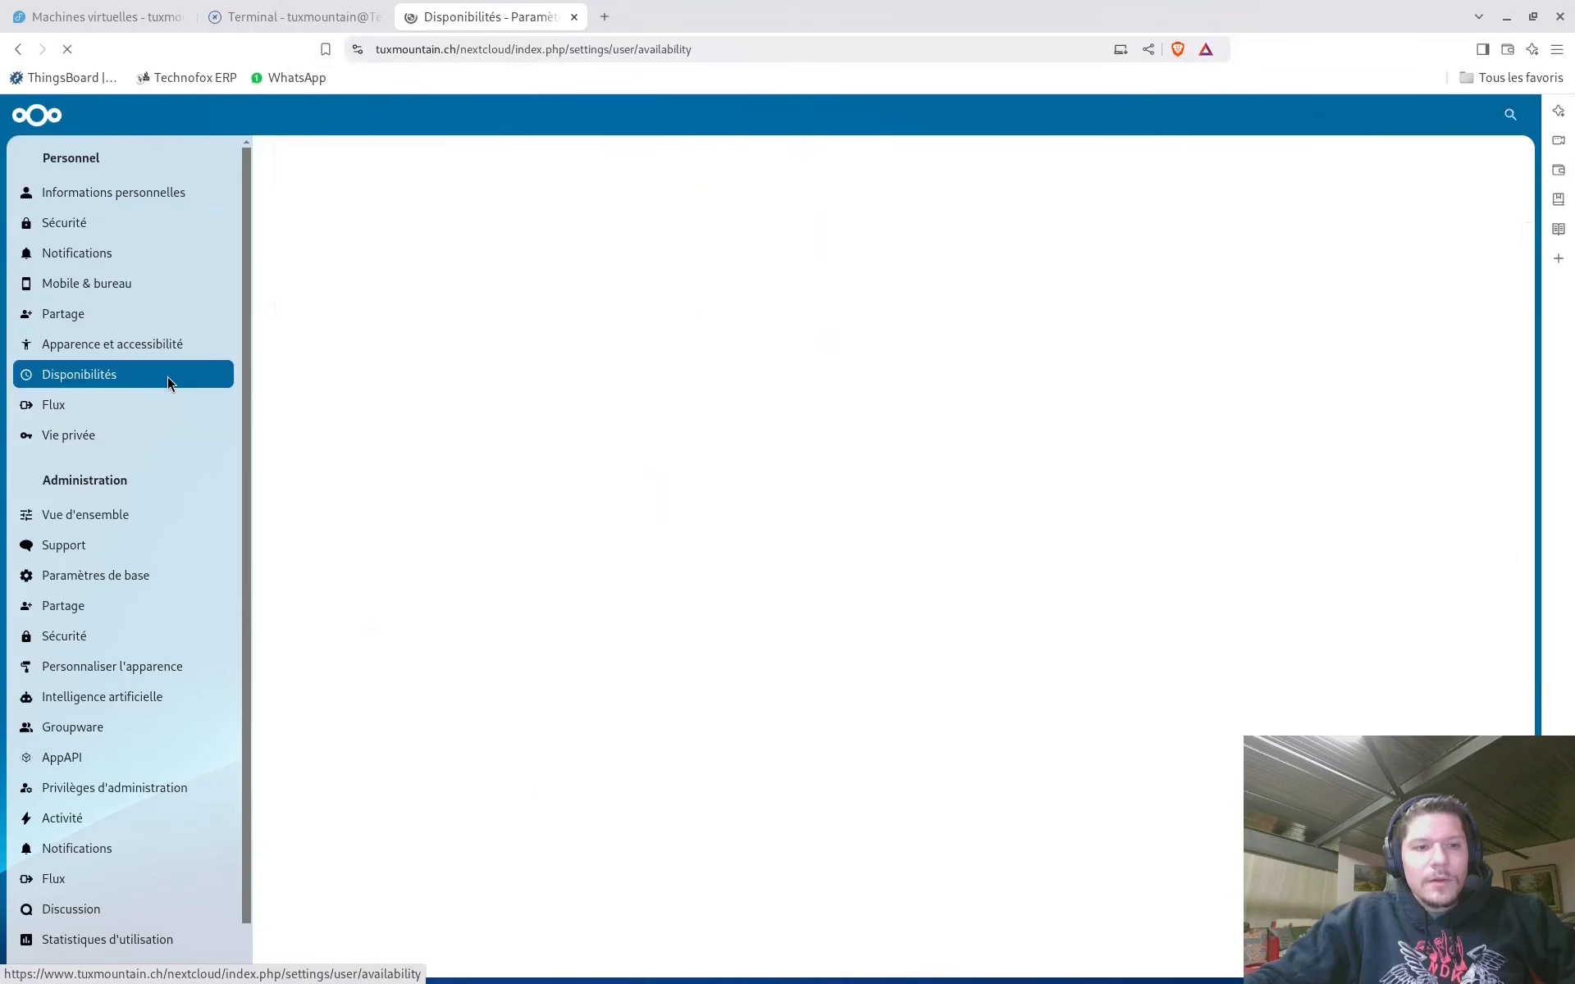
left_click(61, 435)
scroll(195, 458, "down", 1)
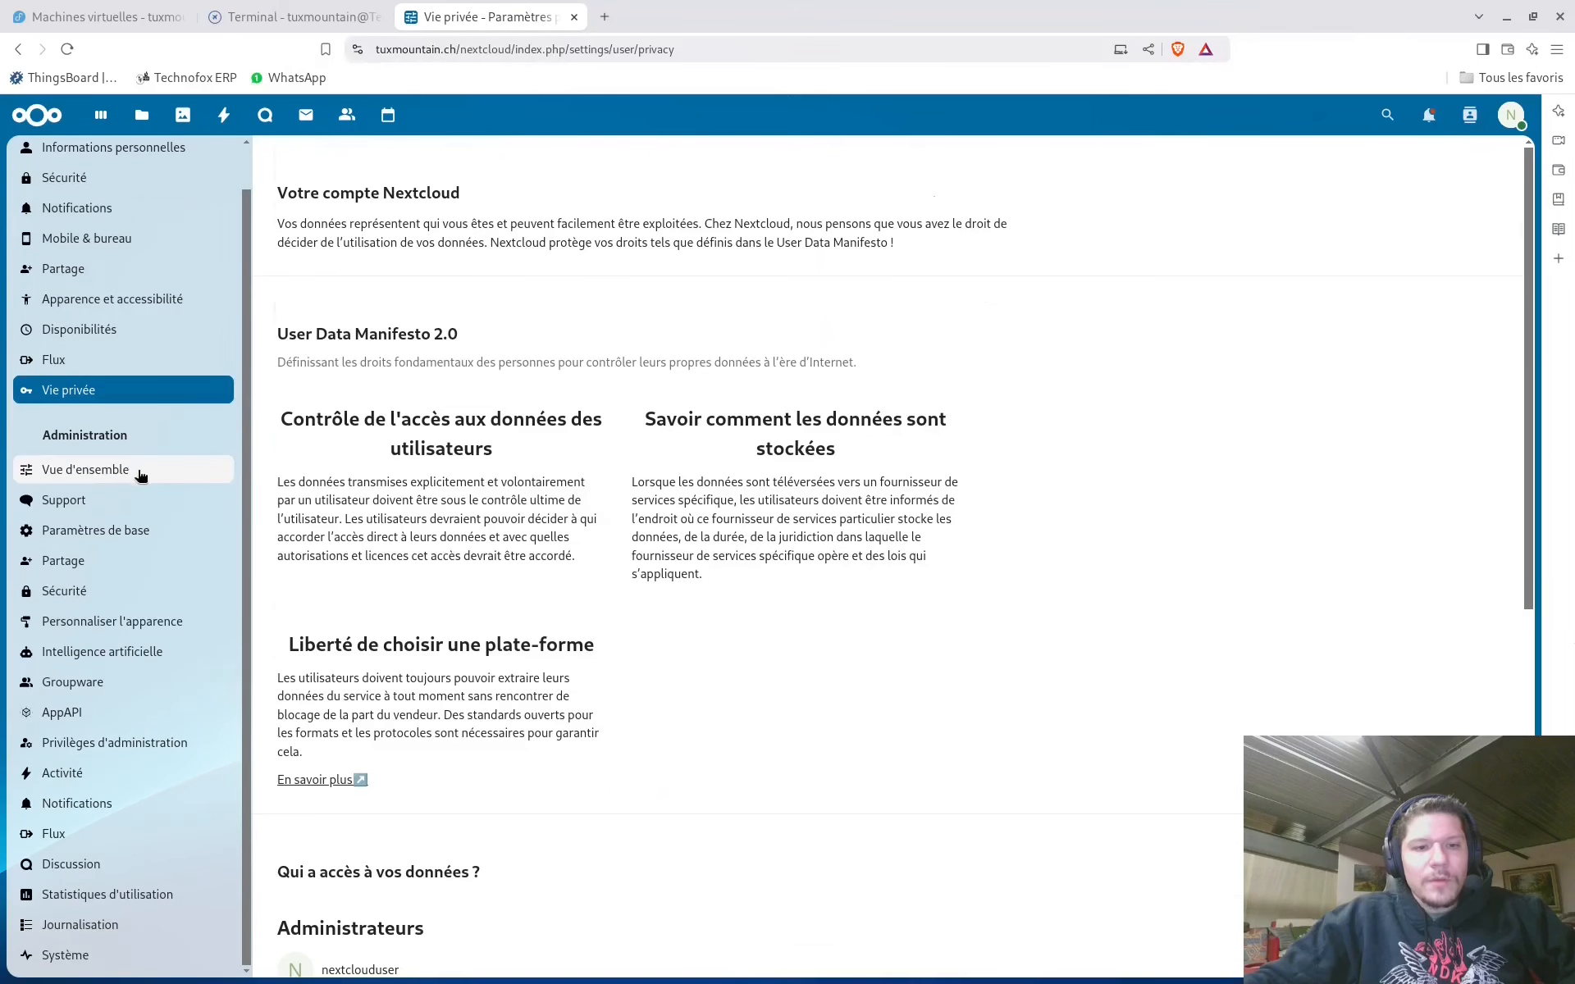
Check the admin Vue d'ensemble and Support pages, then show Paramètres de base
left_click(119, 470)
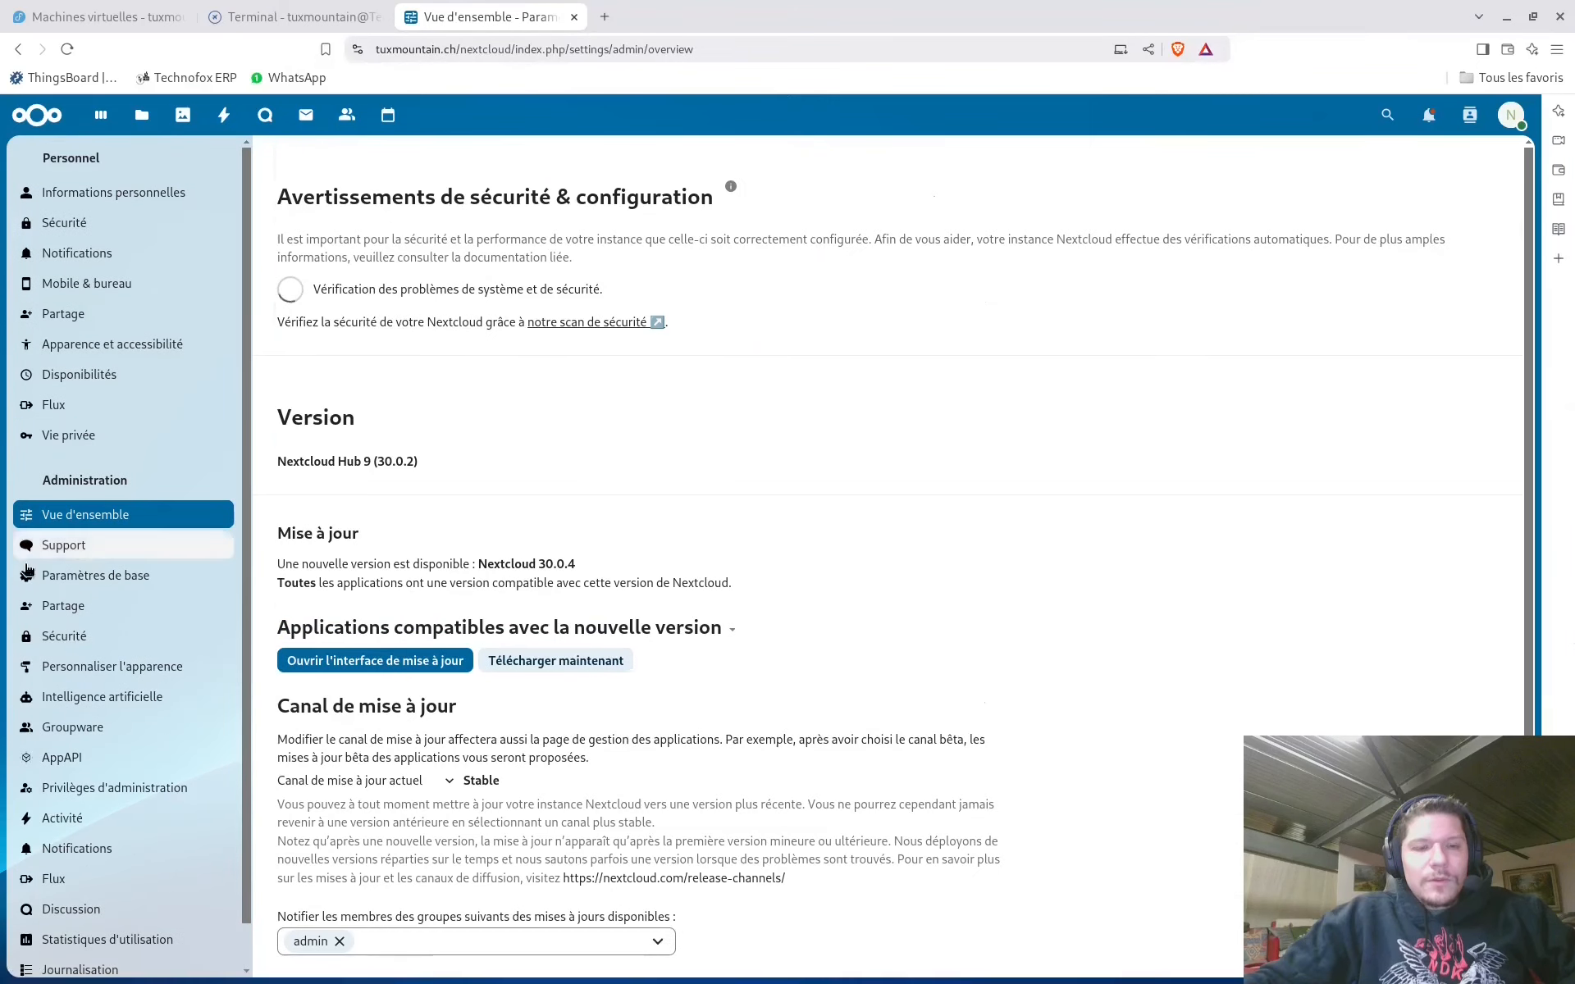
left_click(66, 554)
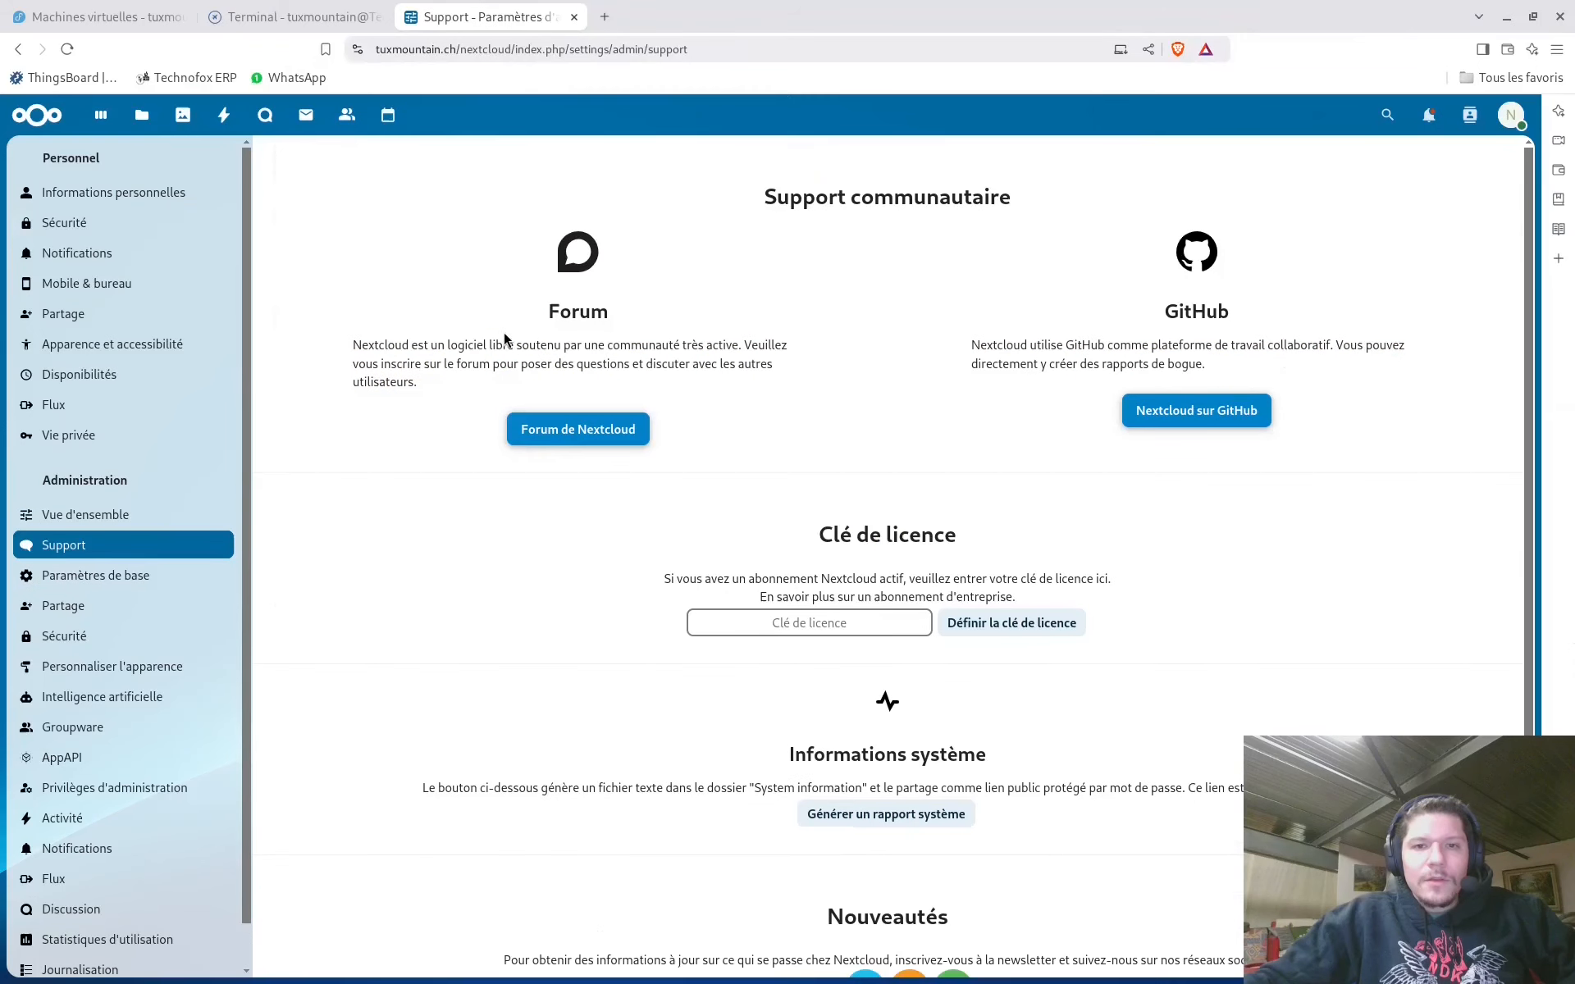
scroll(519, 476, "down", 1)
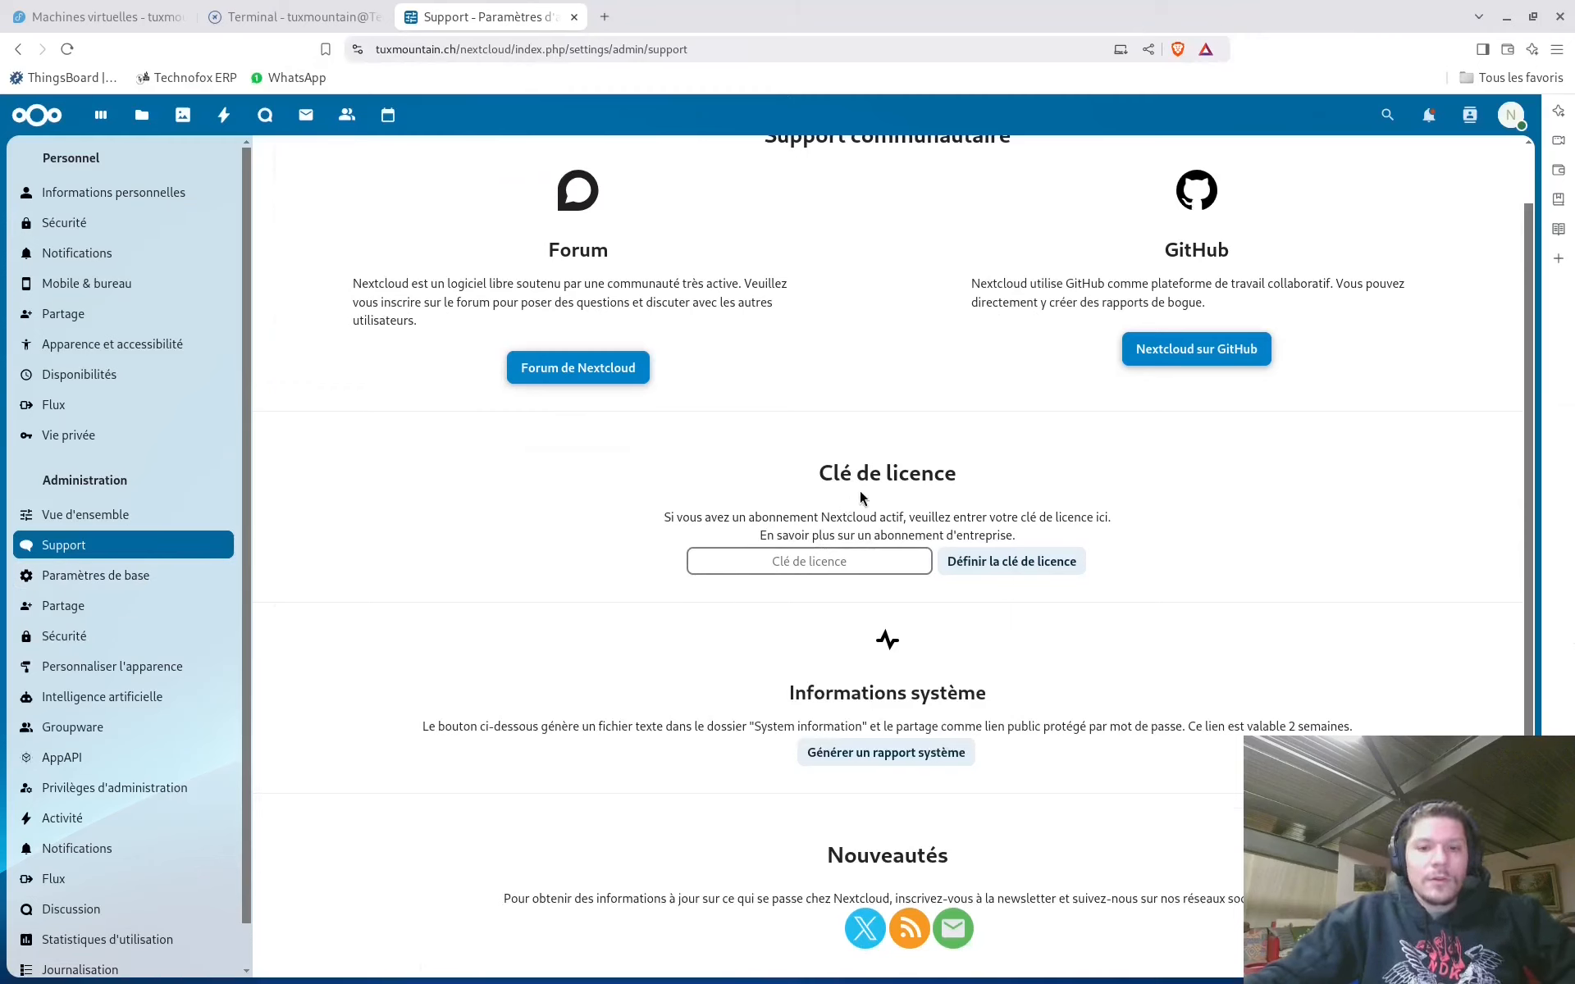
left_click(96, 576)
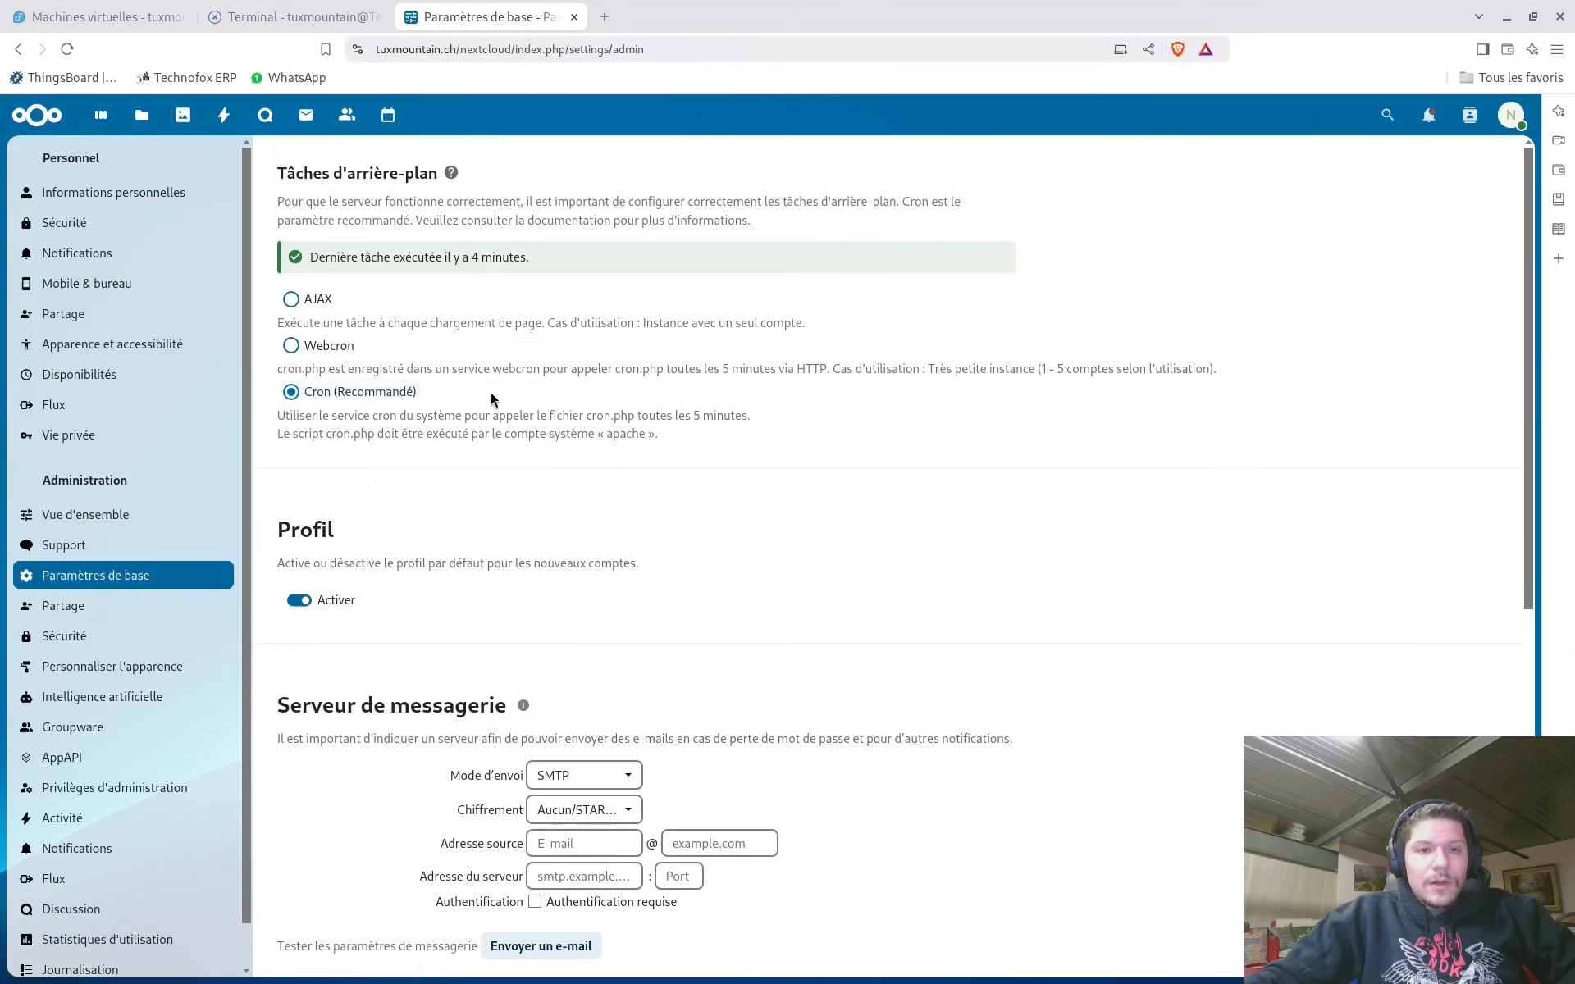
Check the Nextcloud cron command in the Cockpit server terminal
left_click_drag(365, 254, 670, 253)
left_click(670, 251)
left_click(277, 23)
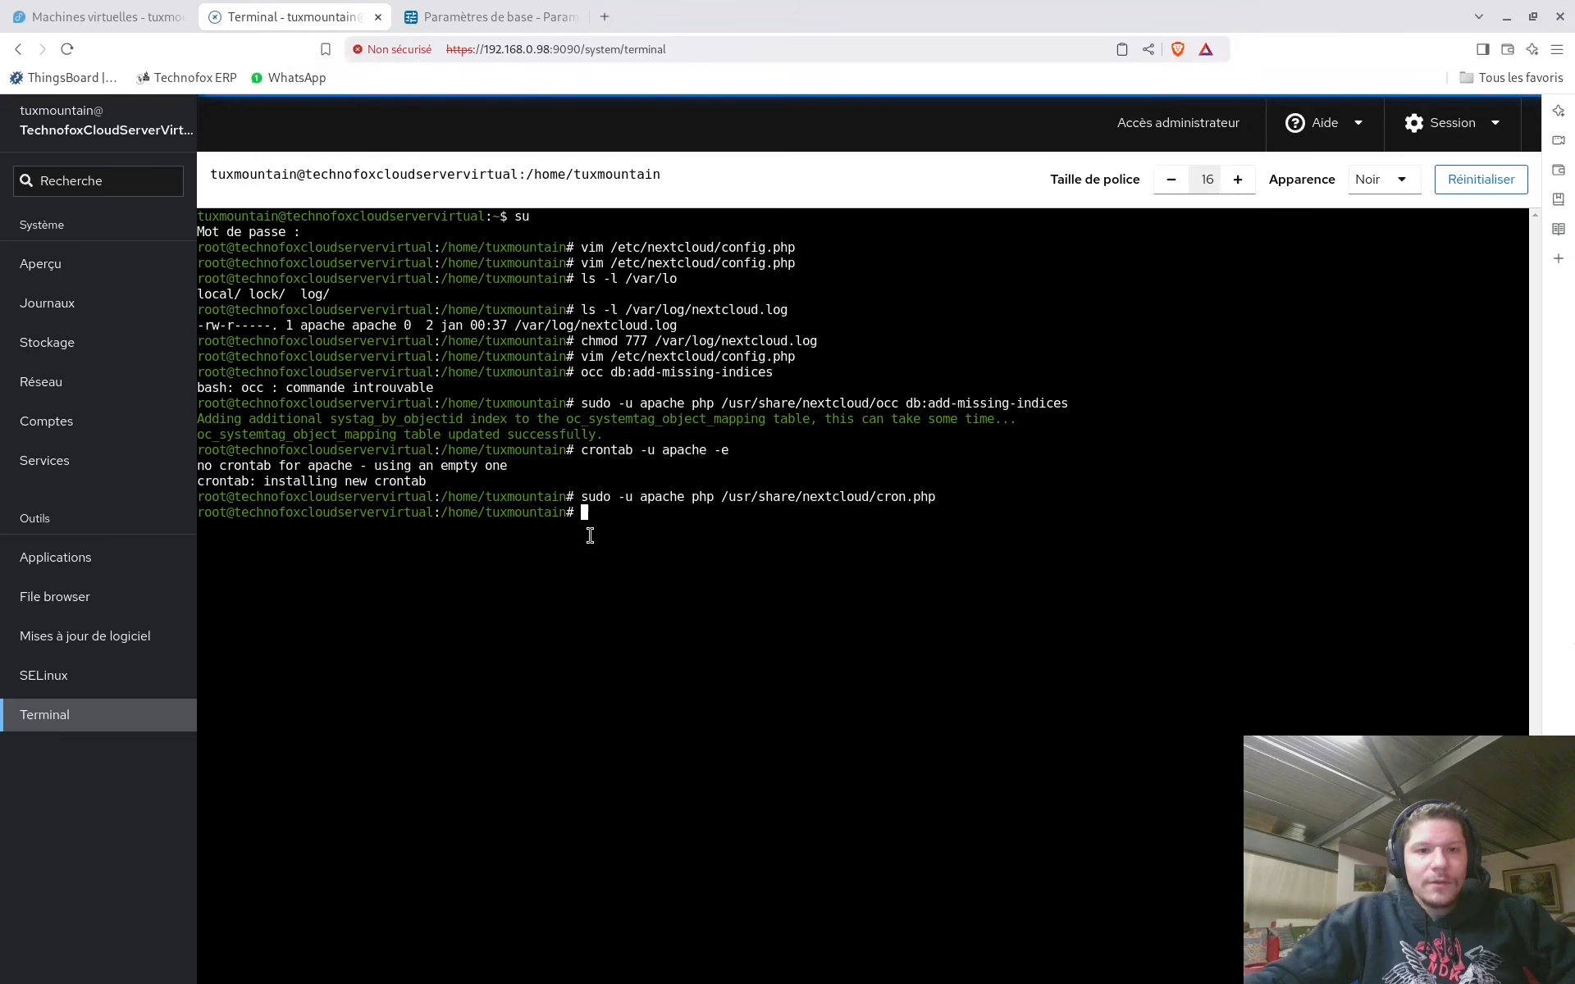
Look through the Paramètres de base page, then open the Partage administration settings
left_click(482, 18)
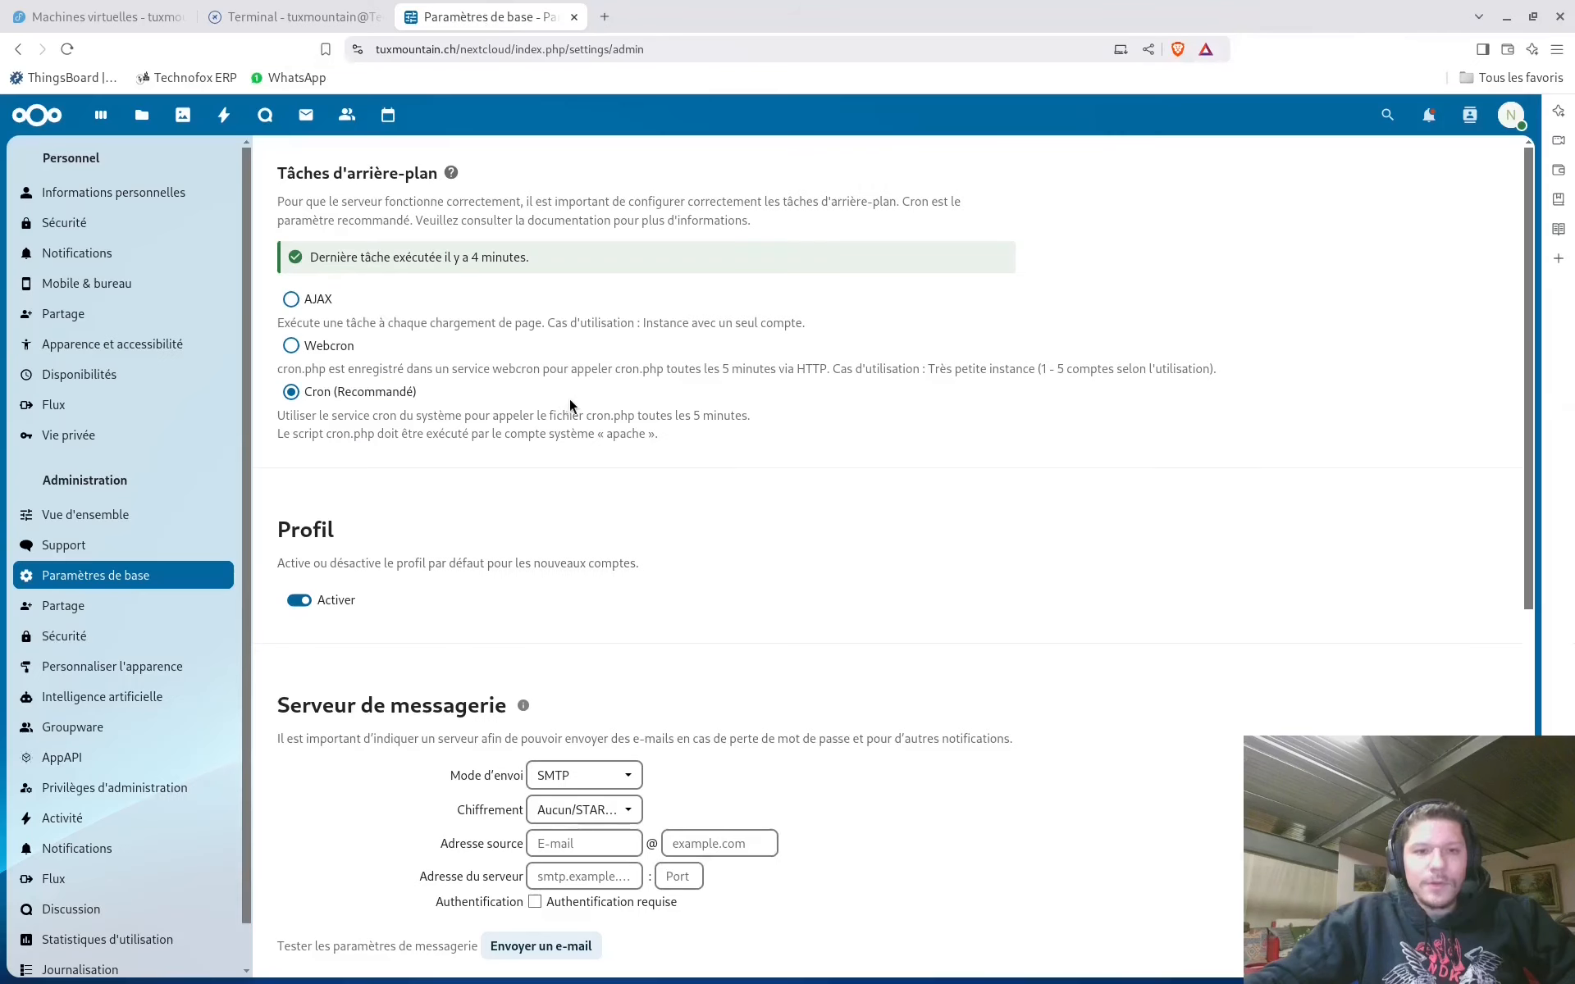
scroll(574, 397, "down", 3)
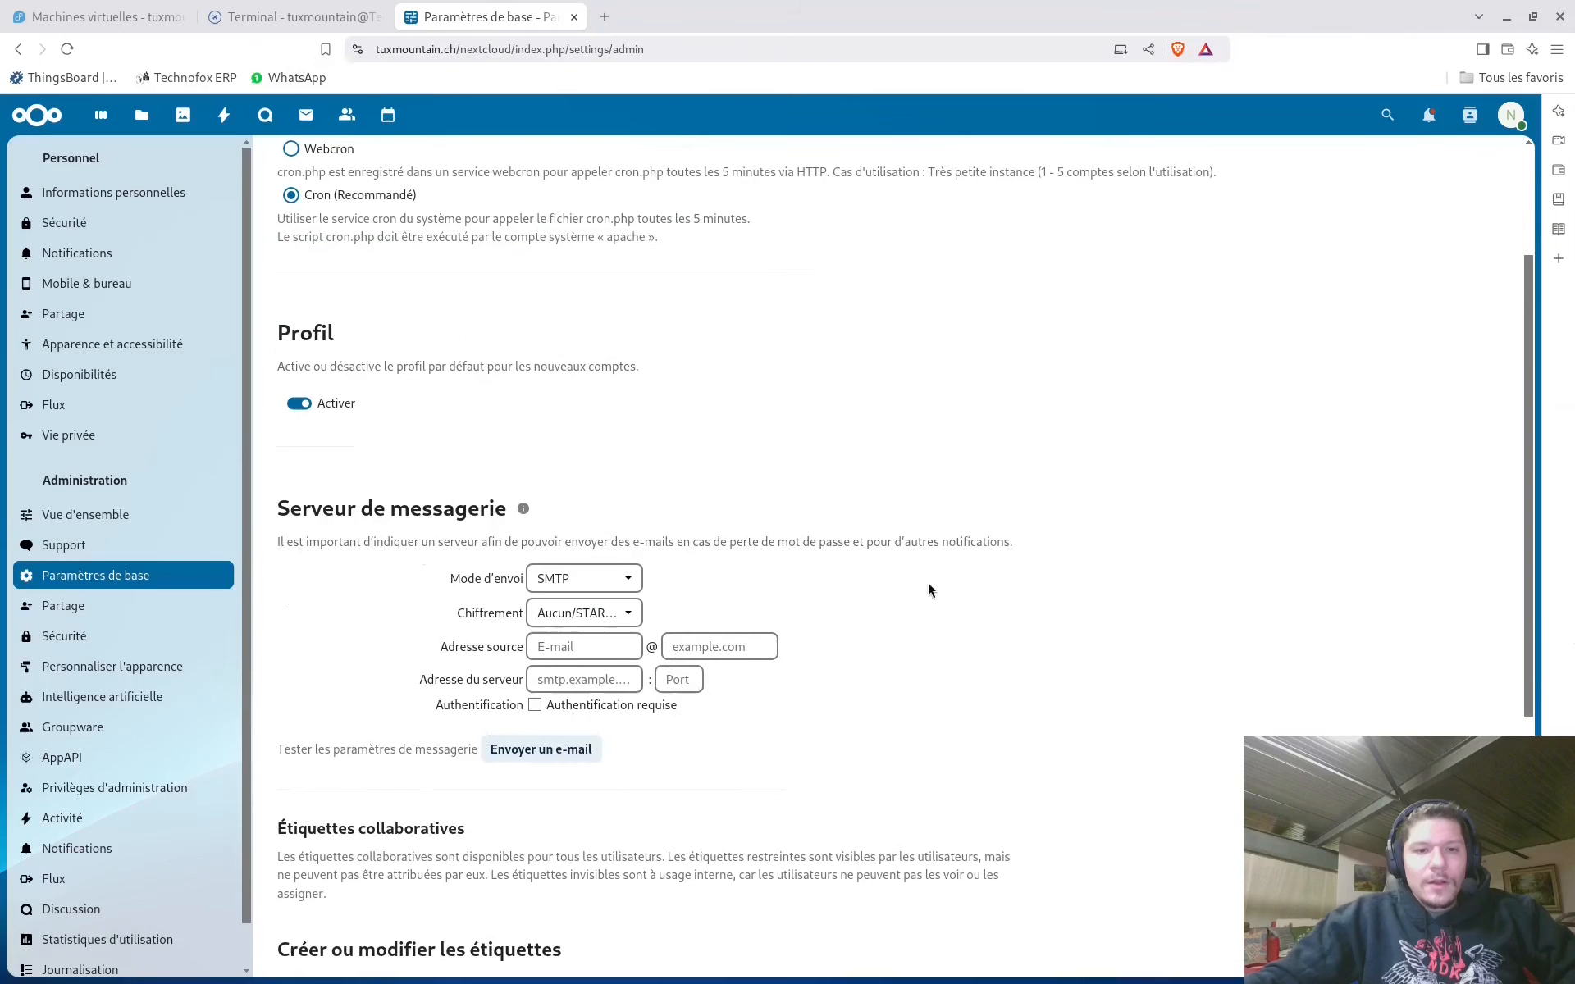
scroll(582, 613, "down", 5)
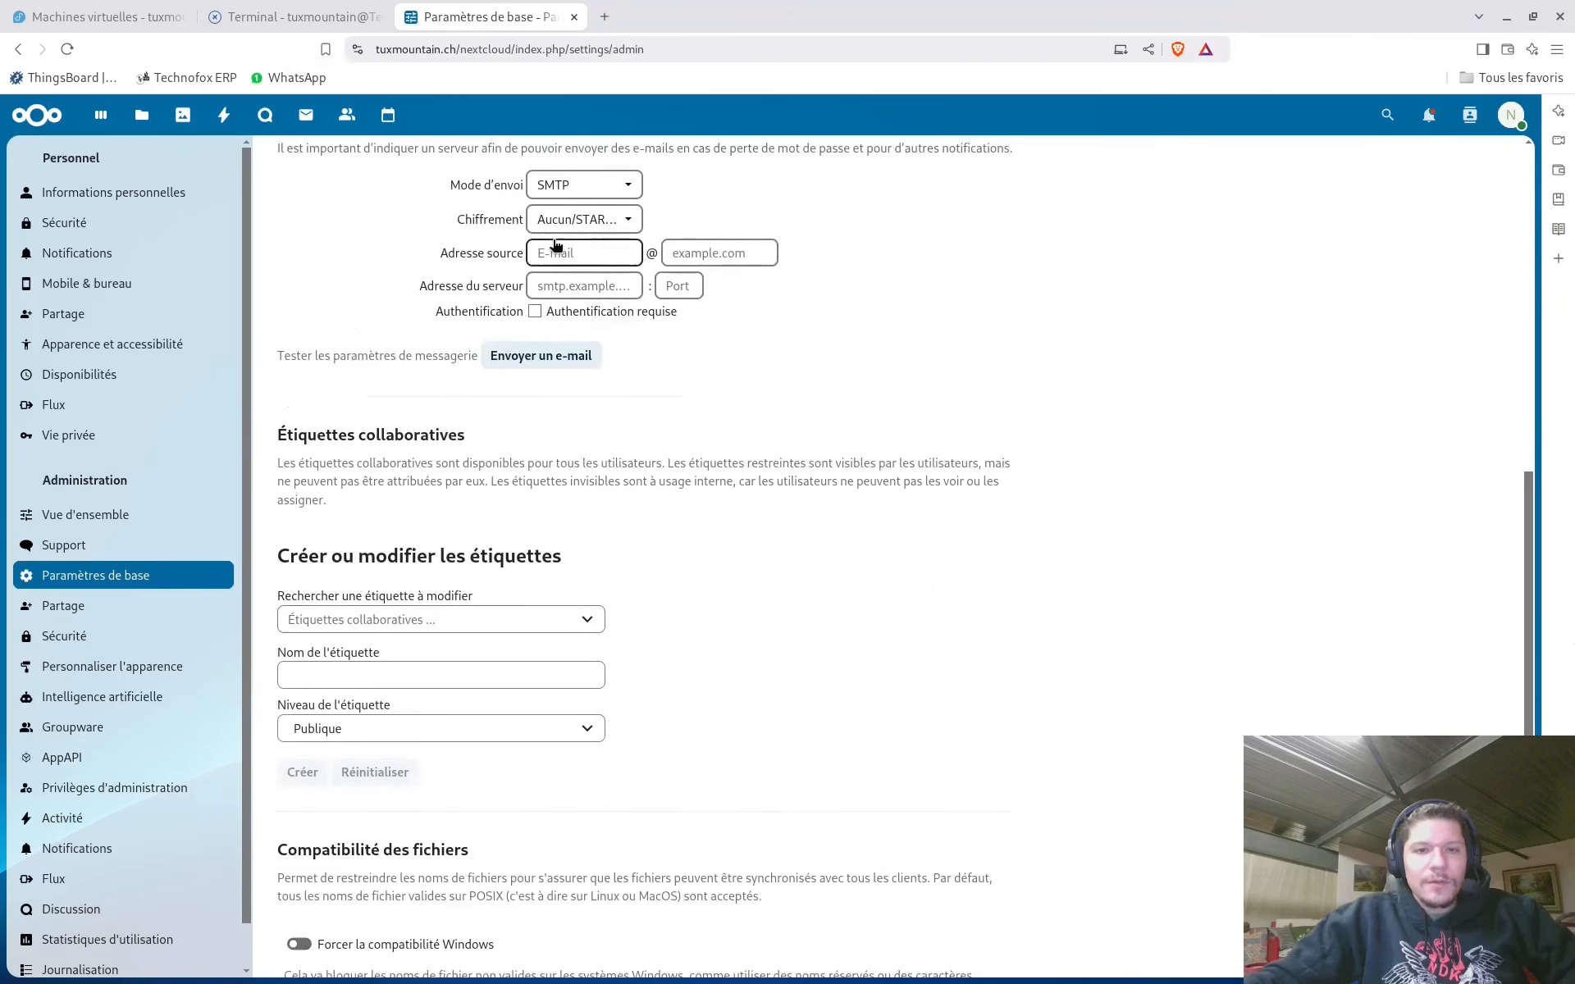
scroll(840, 578, "down", 1)
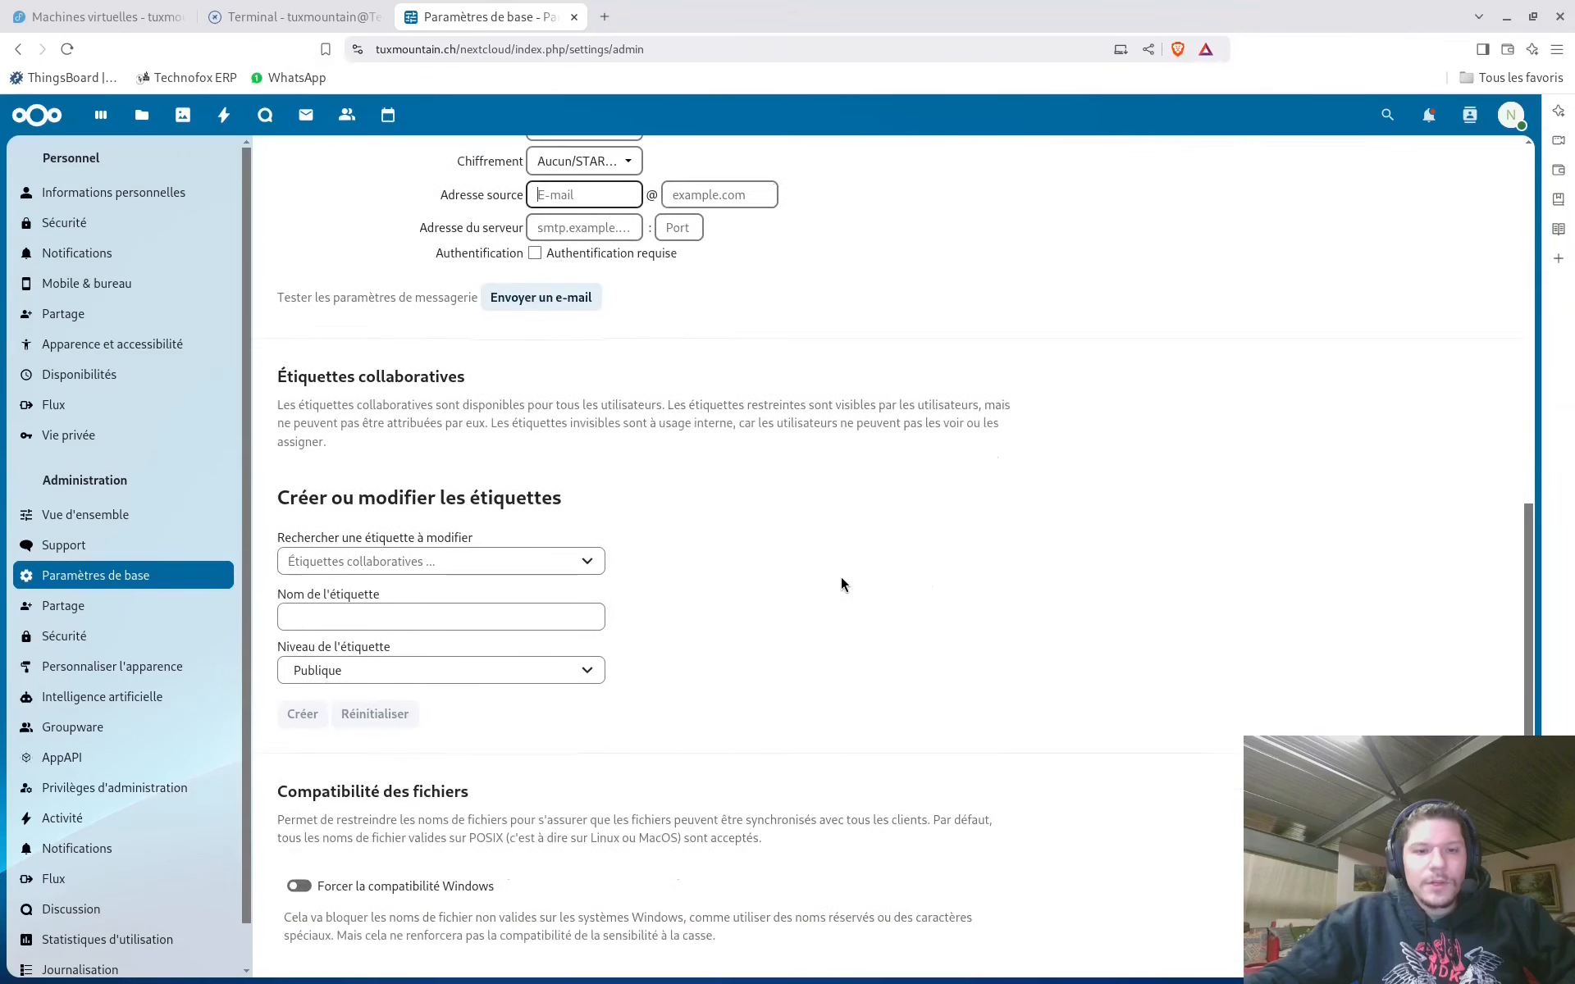
left_click(82, 607)
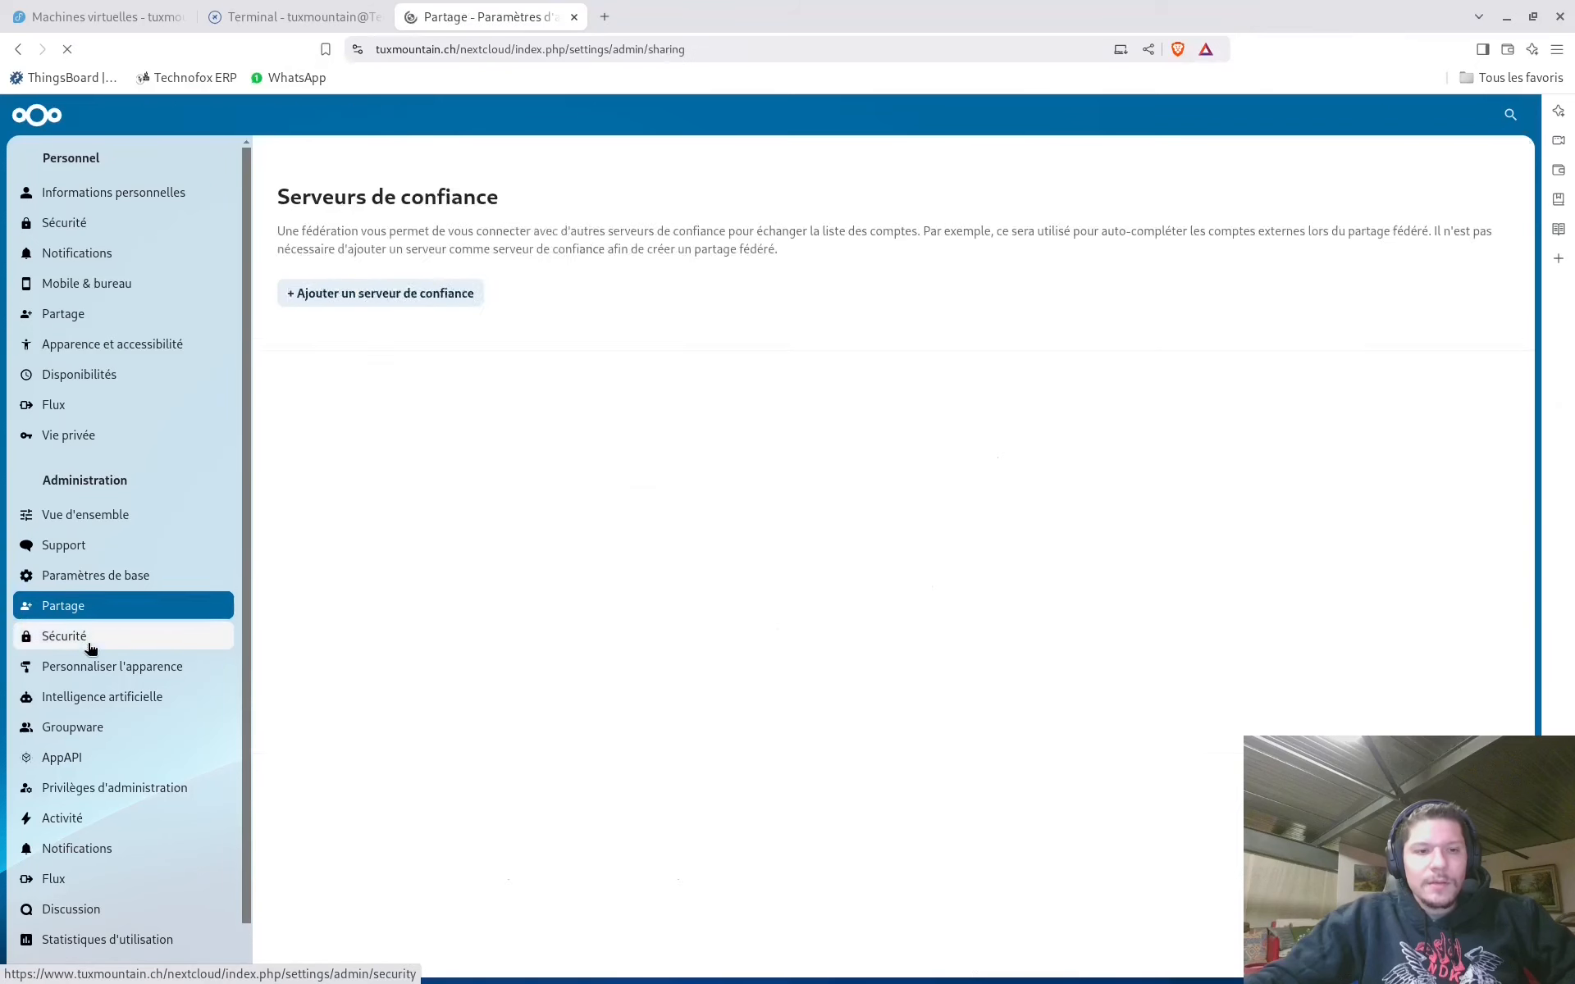
Review the Sécurité administration settings page
scroll(784, 425, "down", 7)
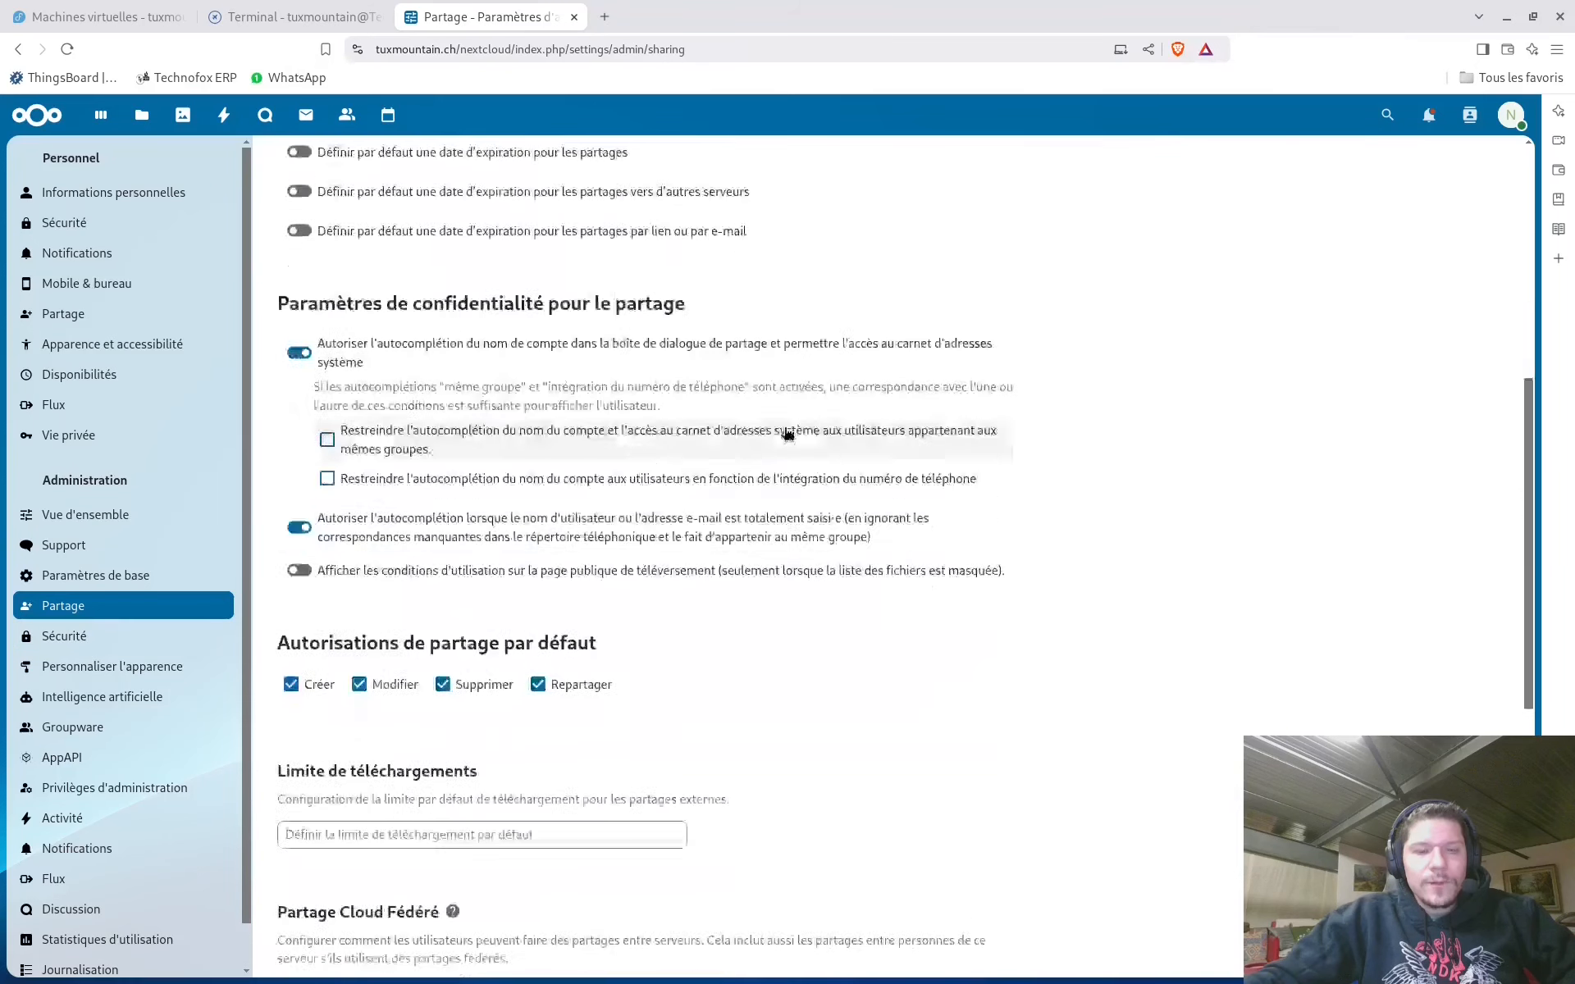
left_click(83, 648)
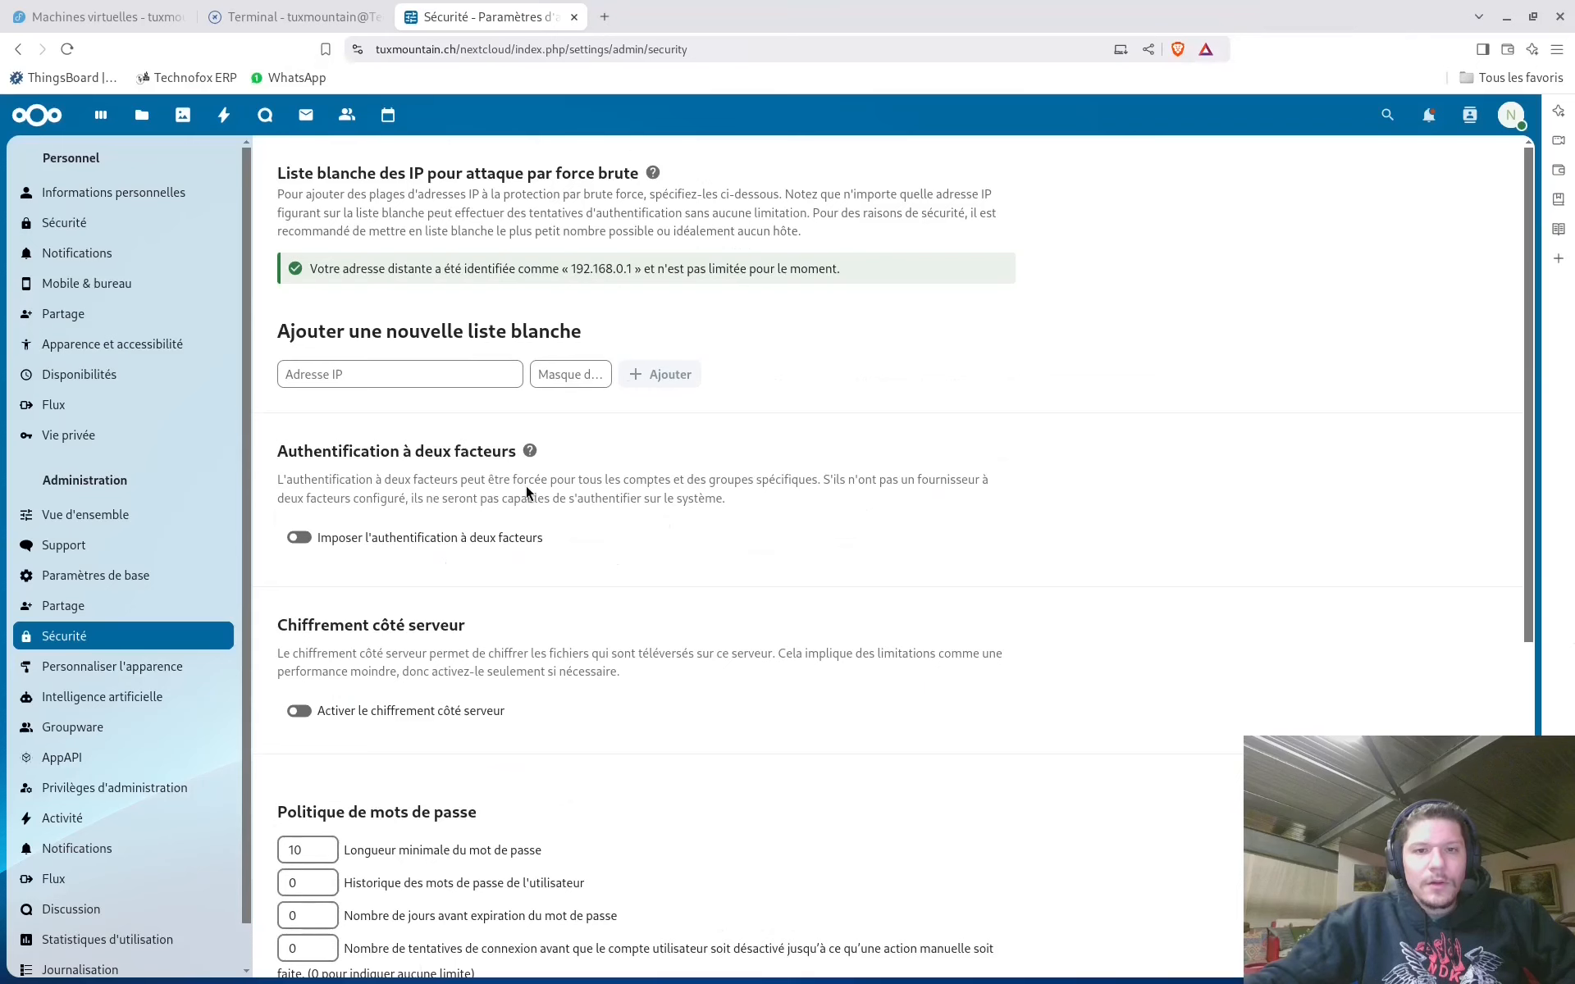
scroll(577, 520, "down", 7)
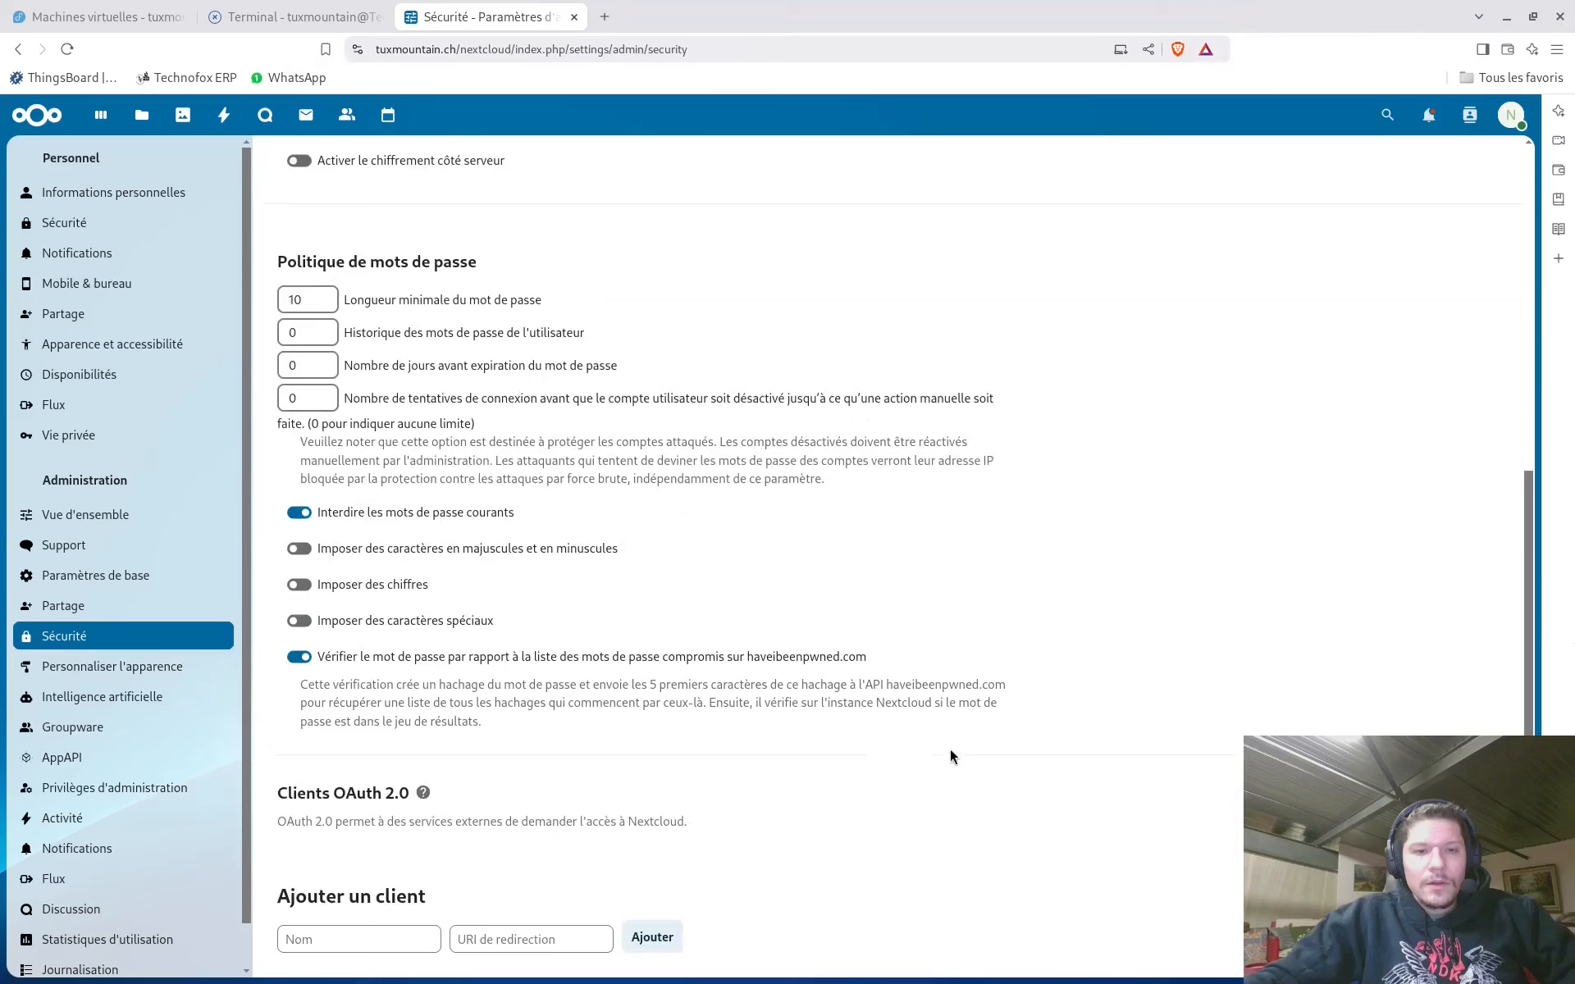
scroll(956, 751, "up", 7)
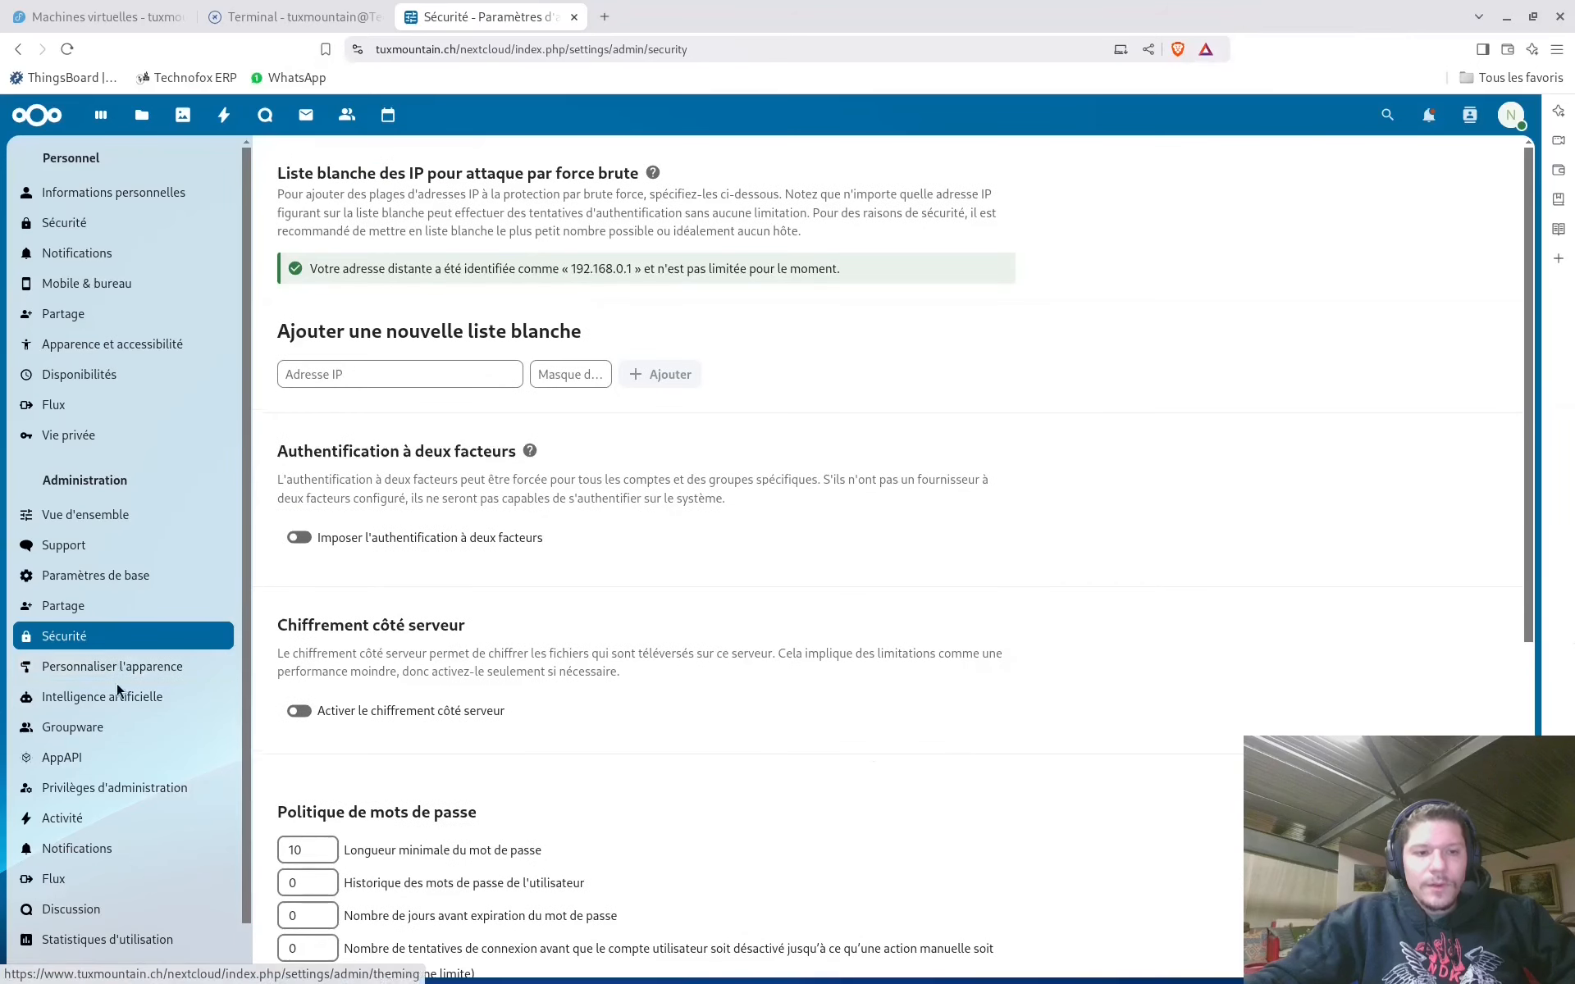
scroll(115, 686, "down", 1)
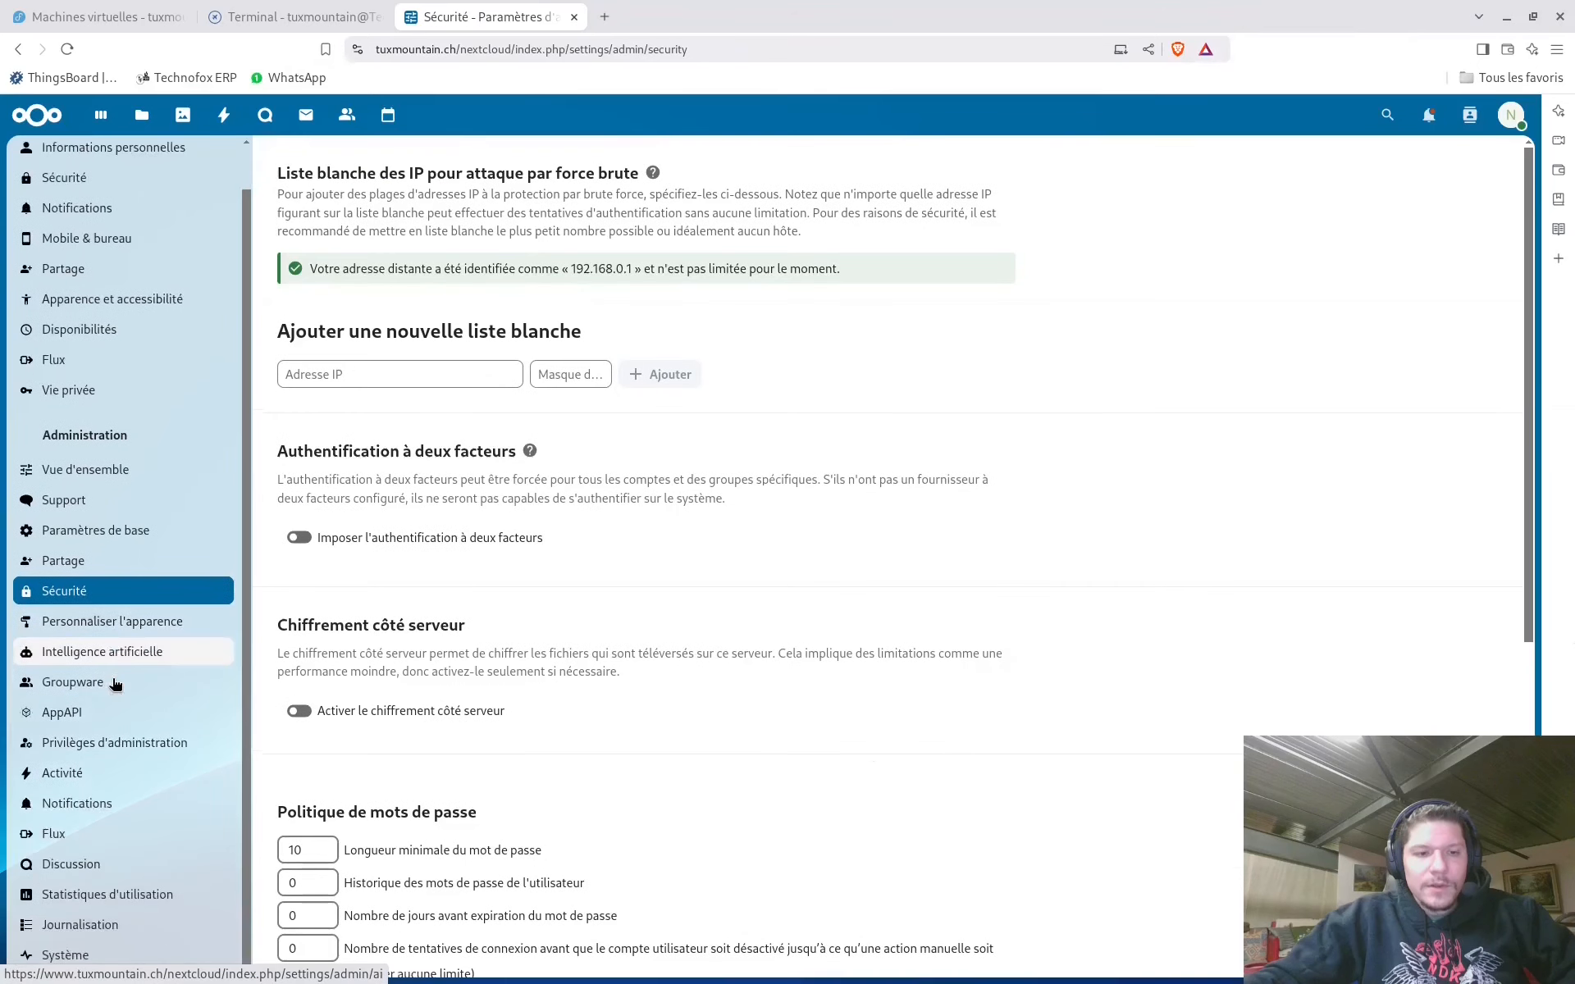
Look through the Discussion (Talk) administration settings
left_click(98, 866)
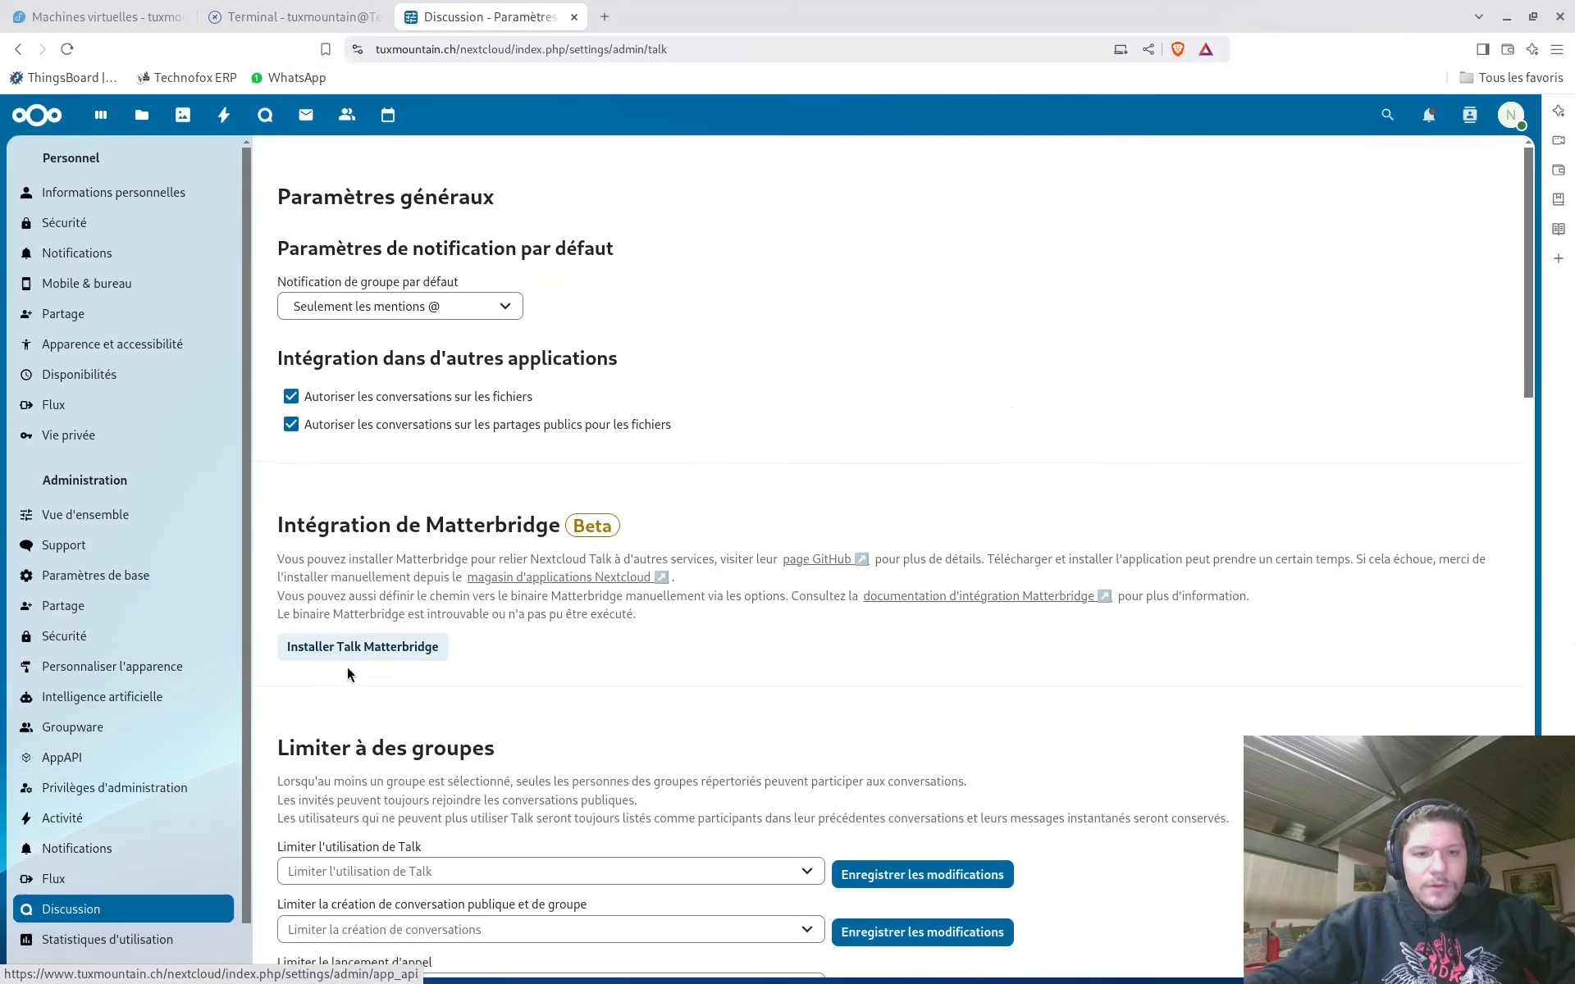
scroll(691, 480, "down", 15)
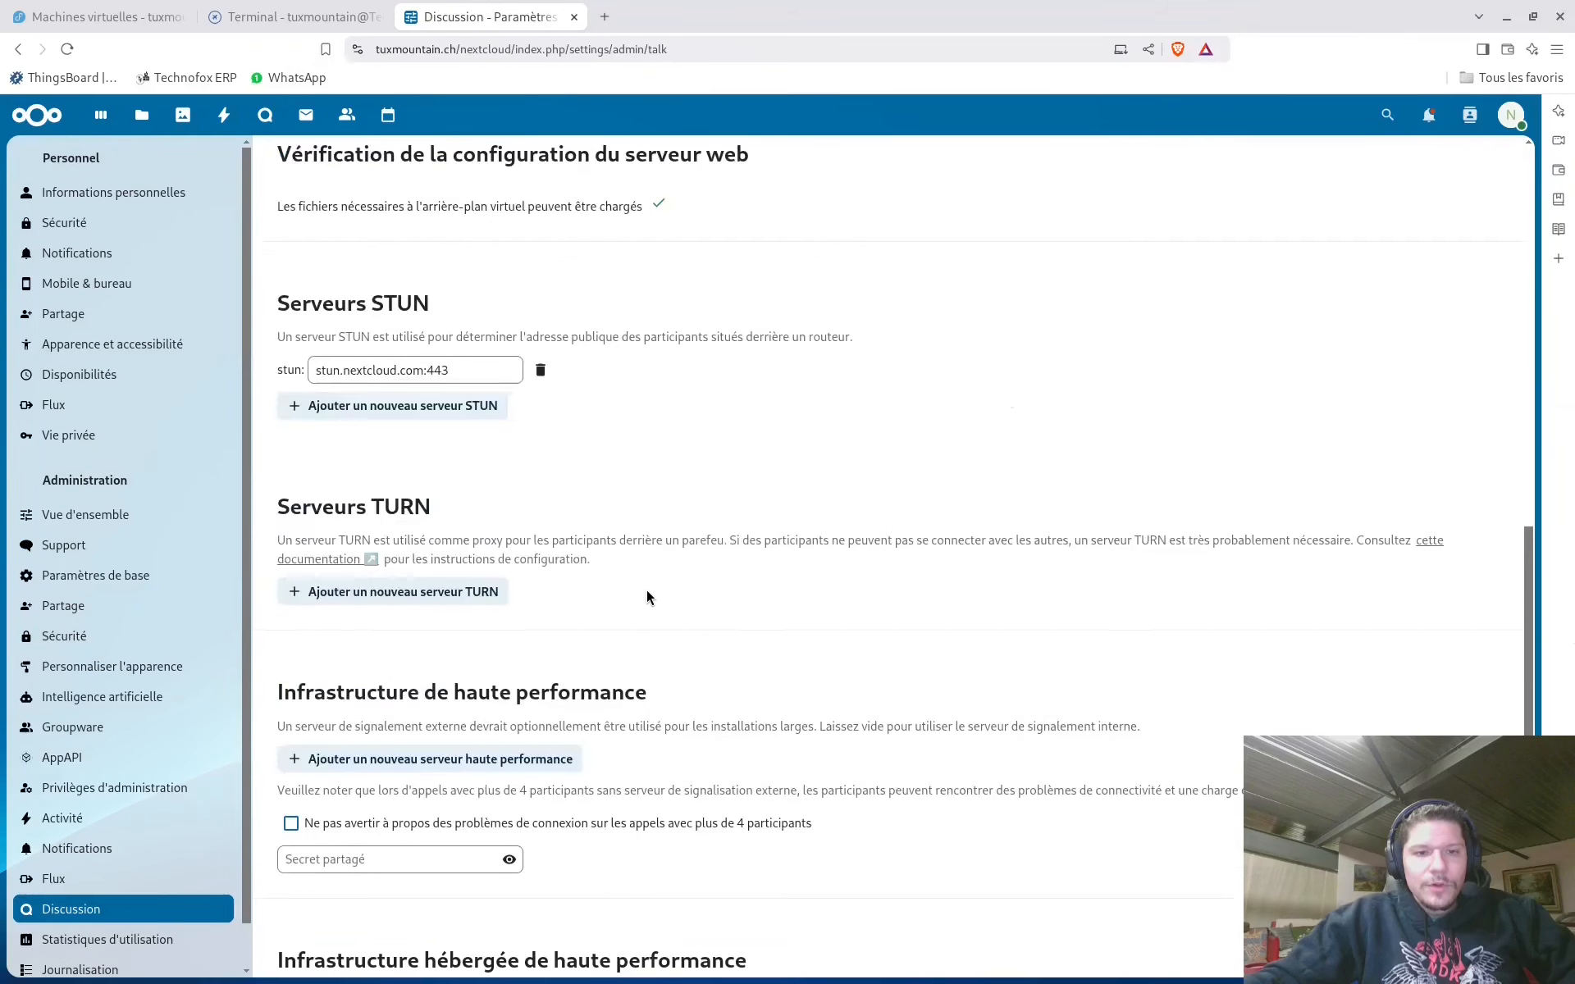
scroll(647, 589, "down", 7)
scroll(84, 848, "down", 1)
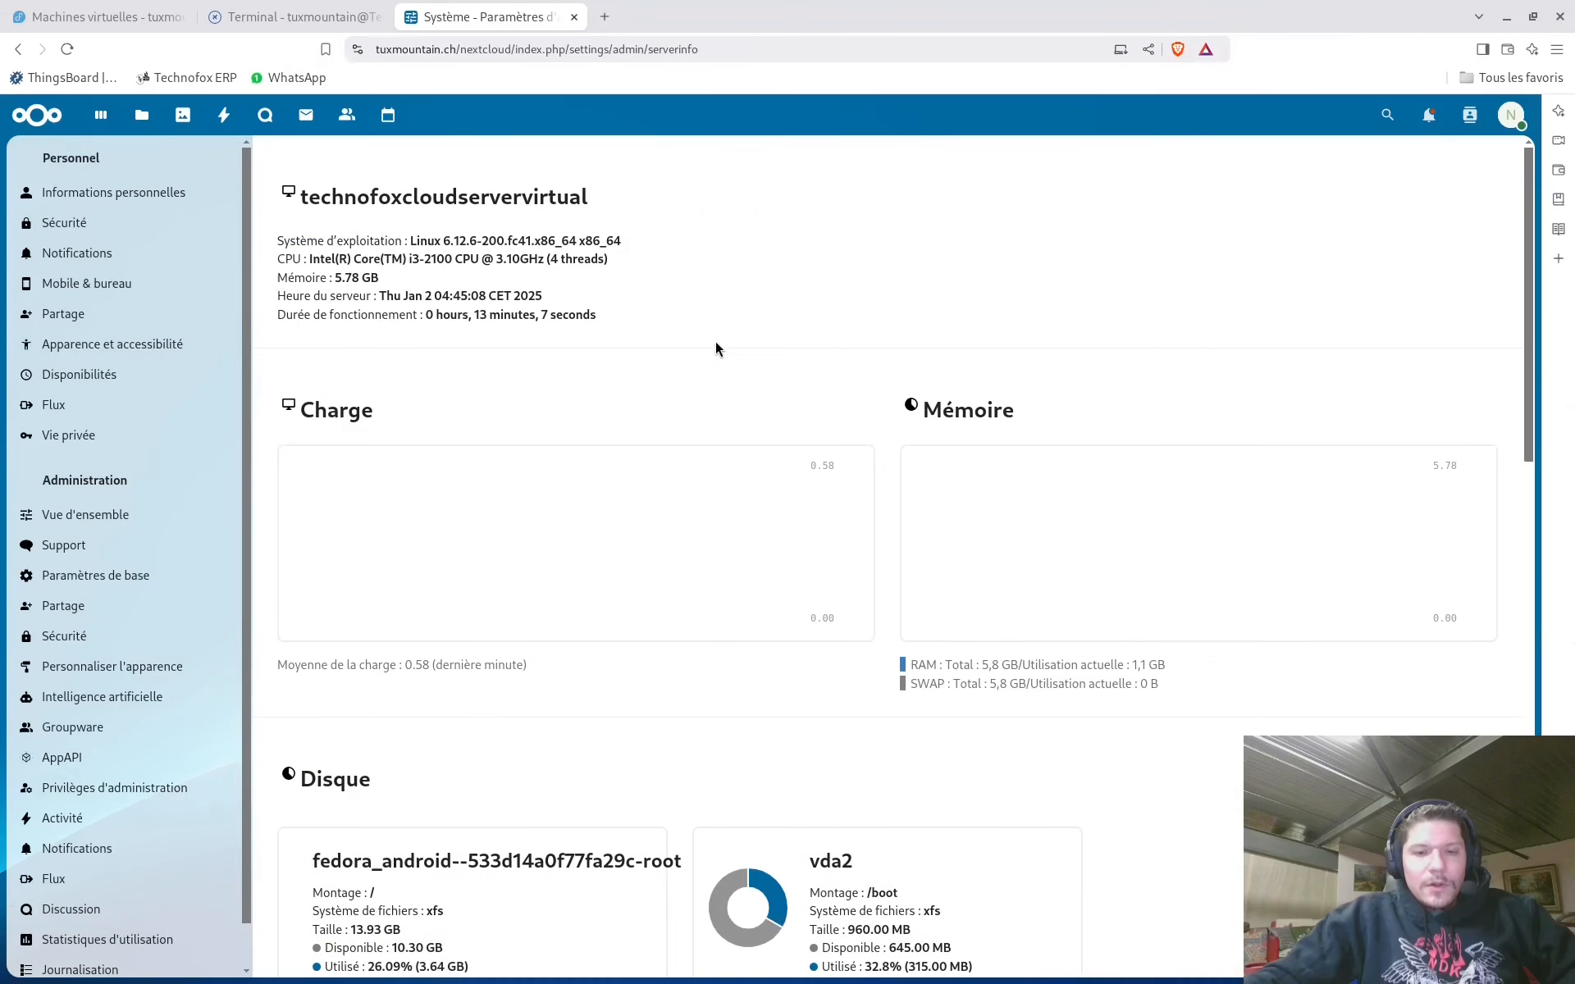
scroll(850, 308, "down", 7)
scroll(816, 460, "up", 7)
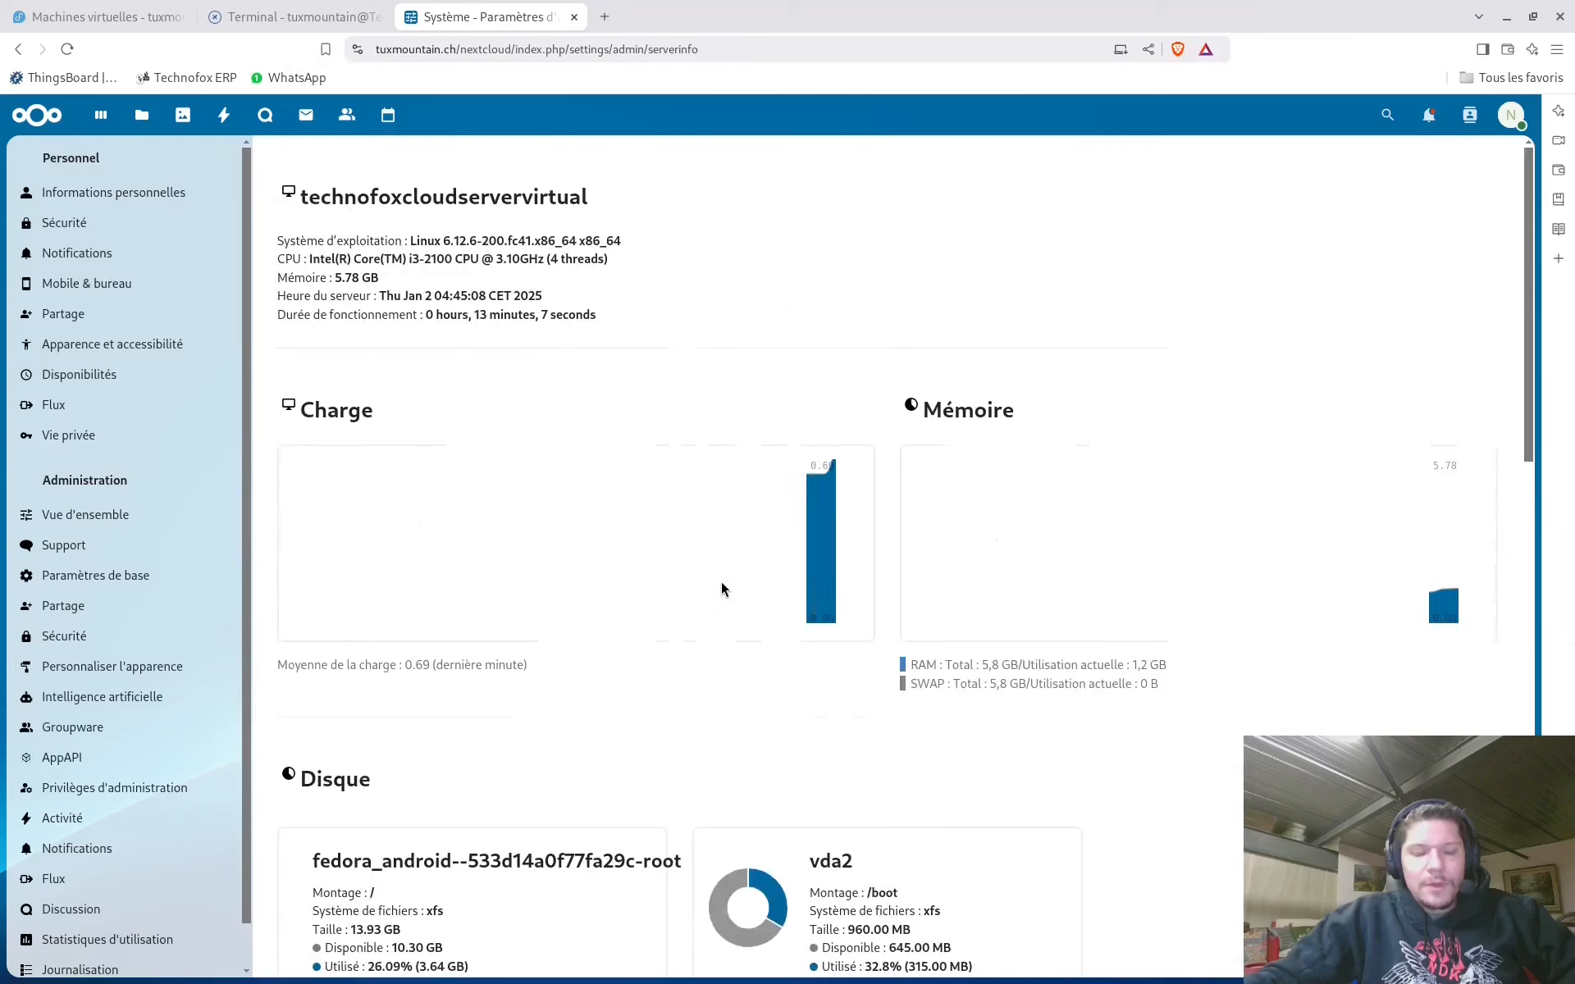